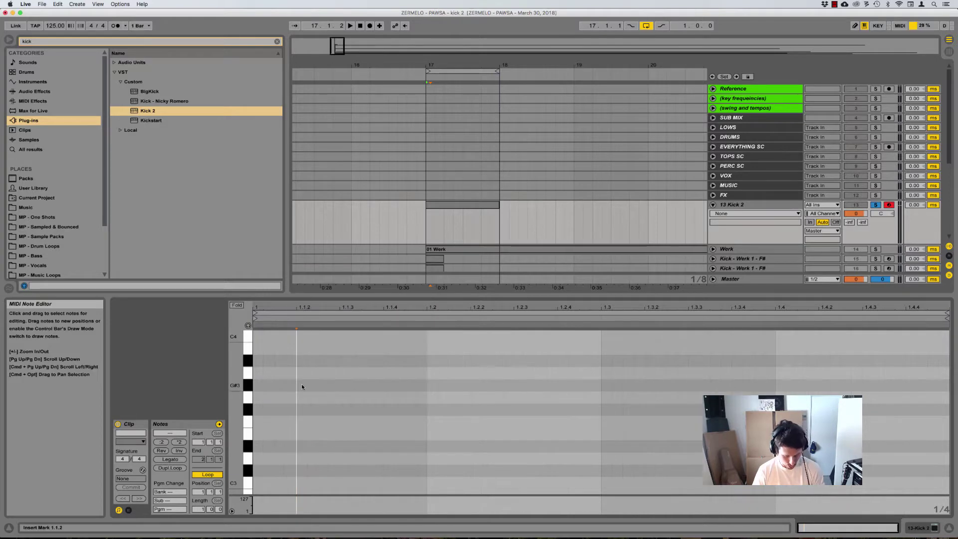
Fill the Kick 2 clip at bar 17 with four quarter-note C3 notes and play it from the start of the bar.
mouse_move(317, 480)
mouse_down()
mouse_move(571, 387)
mouse_move(705, 375)
mouse_up()
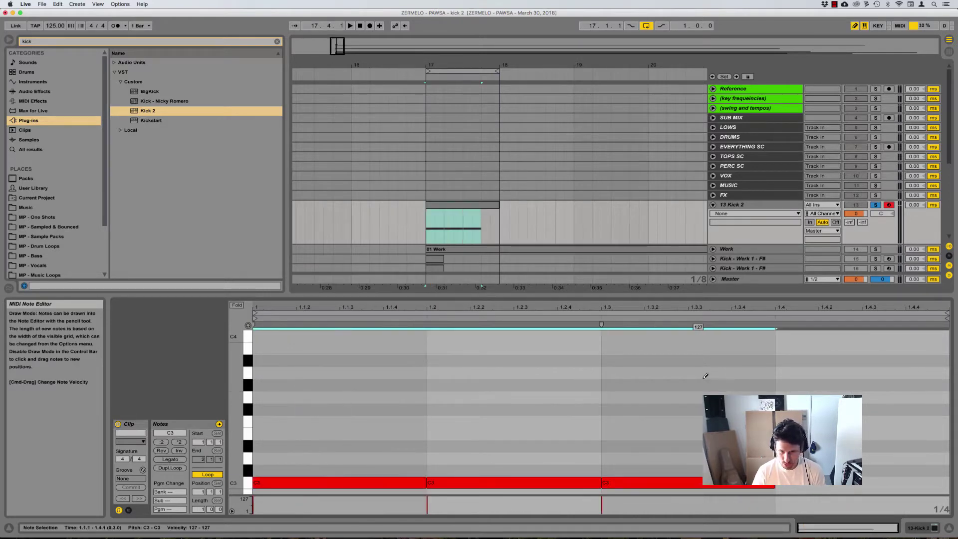
drag(854, 372, 851, 377)
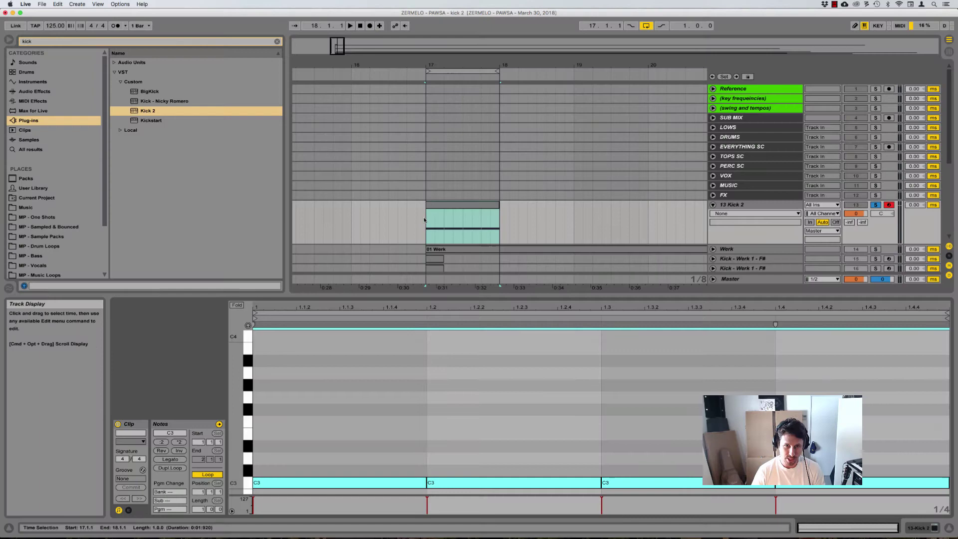
click(425, 220)
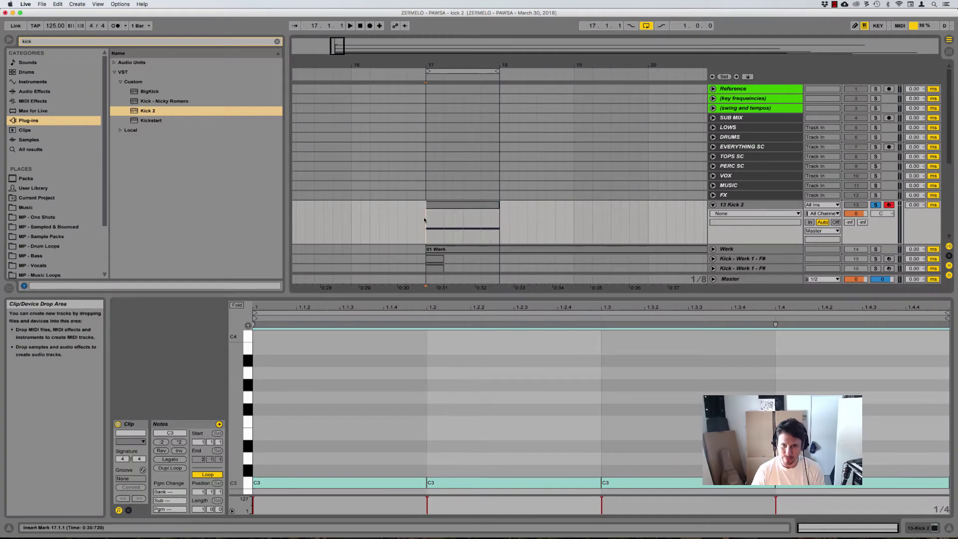
key(space)
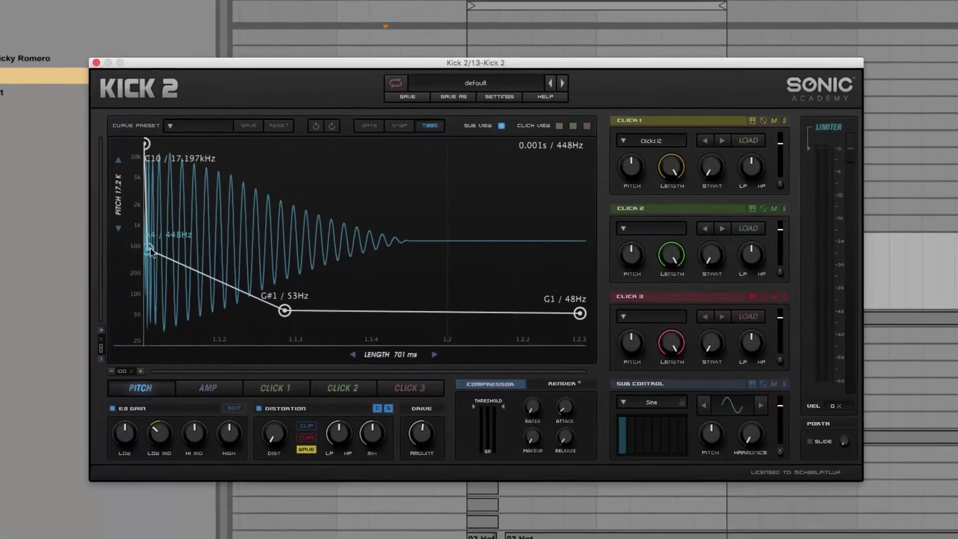
Try moving the second pitch node out to about C5 / 511 Hz, and compare the pitch envelope with the amplitude envelope.
drag(169, 240, 190, 237)
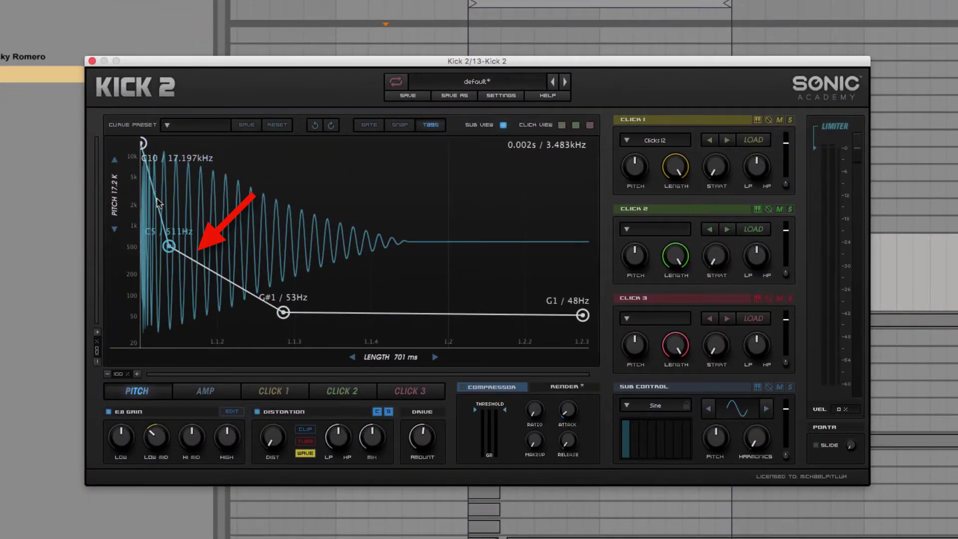
click(205, 391)
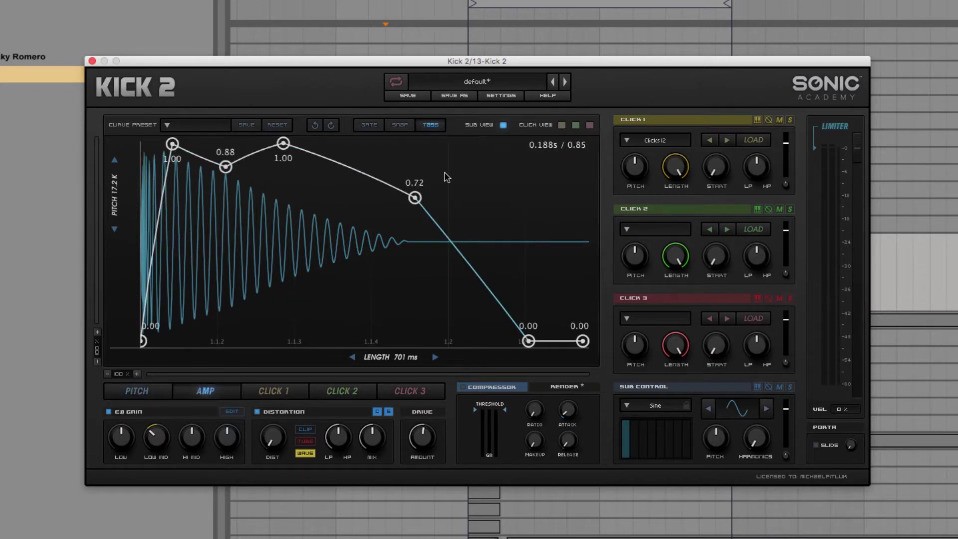
click(137, 392)
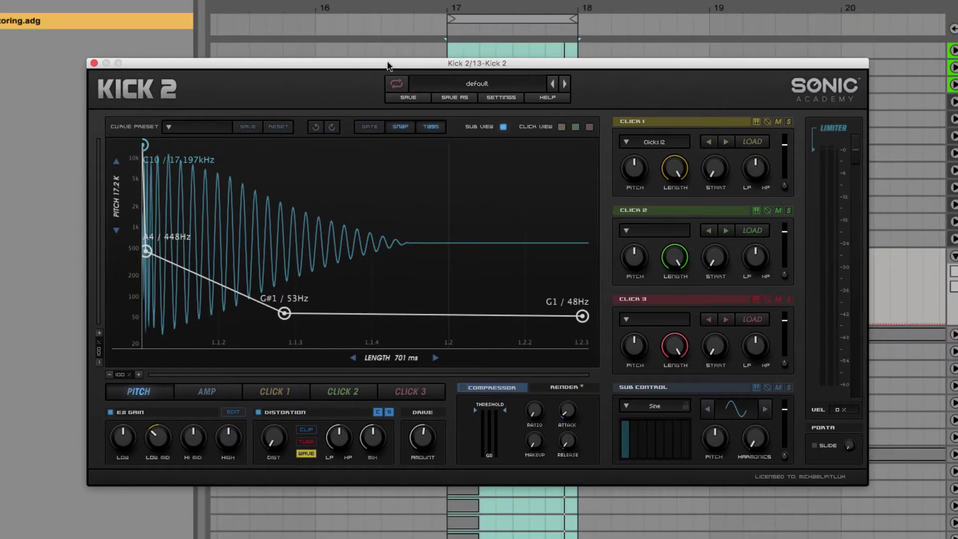
Delete the two middle nodes from the default kick's pitch envelope, leaving only its start and end nodes.
drag(147, 251, 202, 246)
double_click(202, 246)
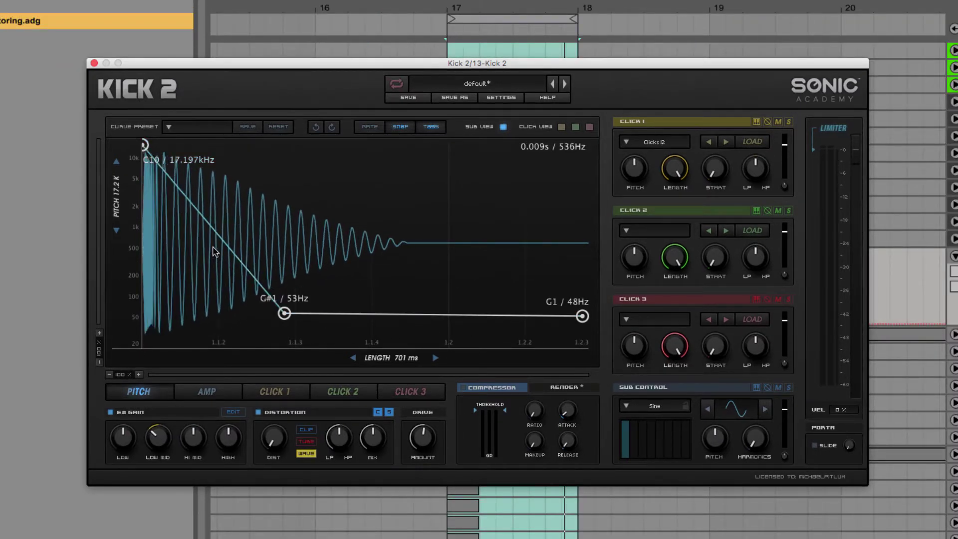
double_click(284, 314)
Flatten the pitch envelope by bringing both the start and end nodes to about G1 / 49 Hz.
drag(147, 145, 131, 318)
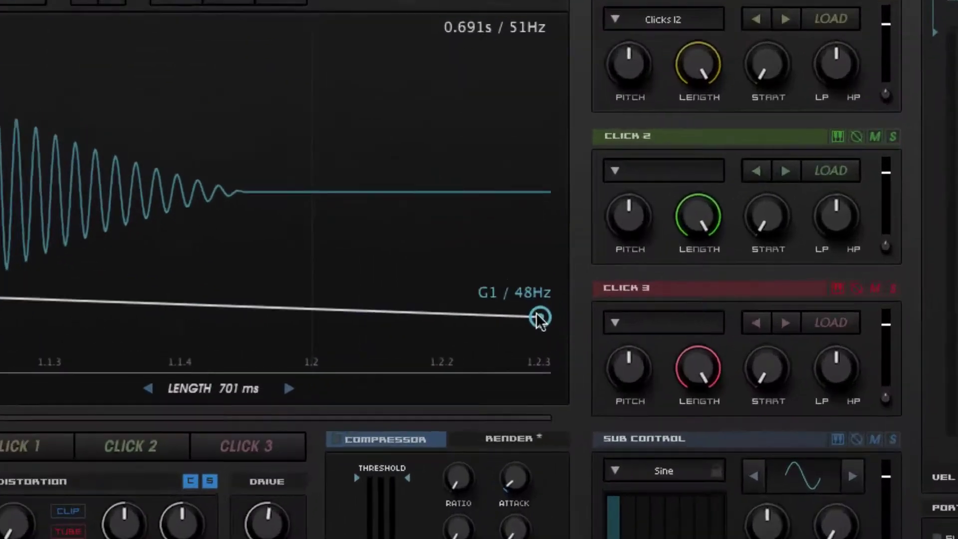
drag(582, 316, 582, 307)
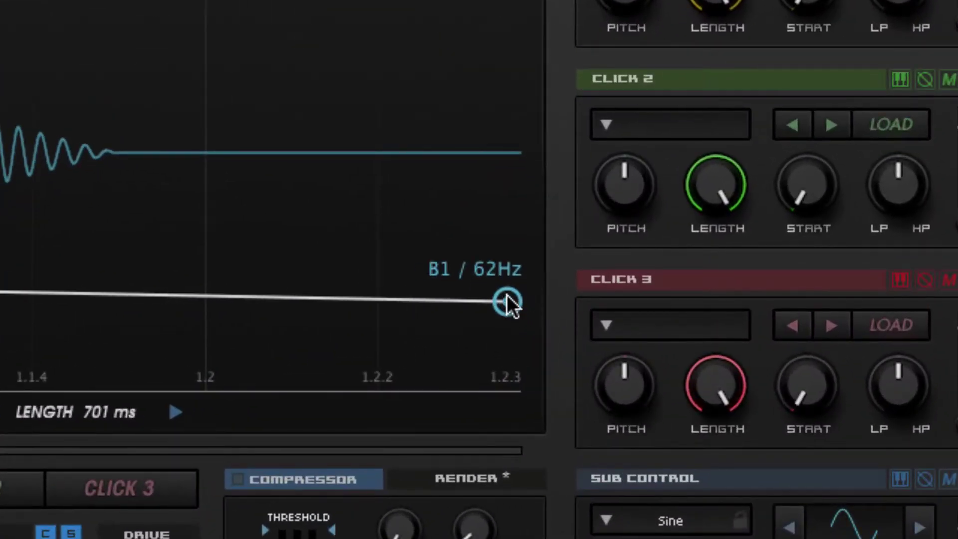
drag(507, 295, 547, 313)
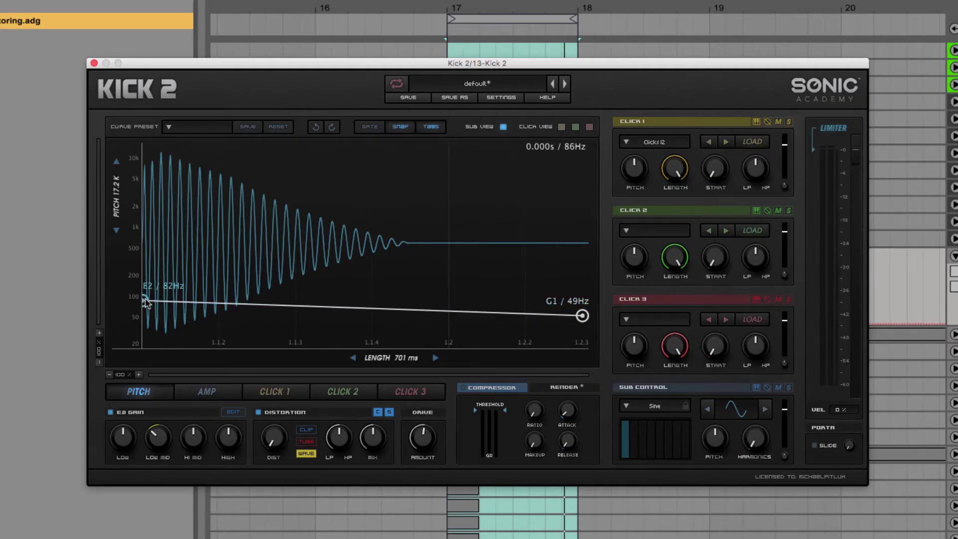
drag(146, 303, 144, 320)
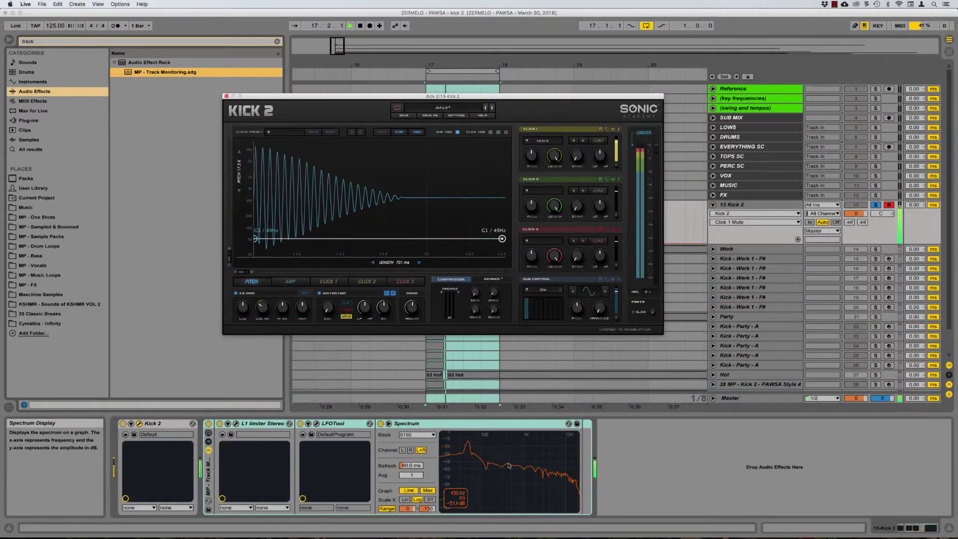
Enlarge the Spectrum display, move the Kick 2 window clear of the graph, and examine the kick's fundamental peak.
click(577, 423)
drag(485, 99, 725, 272)
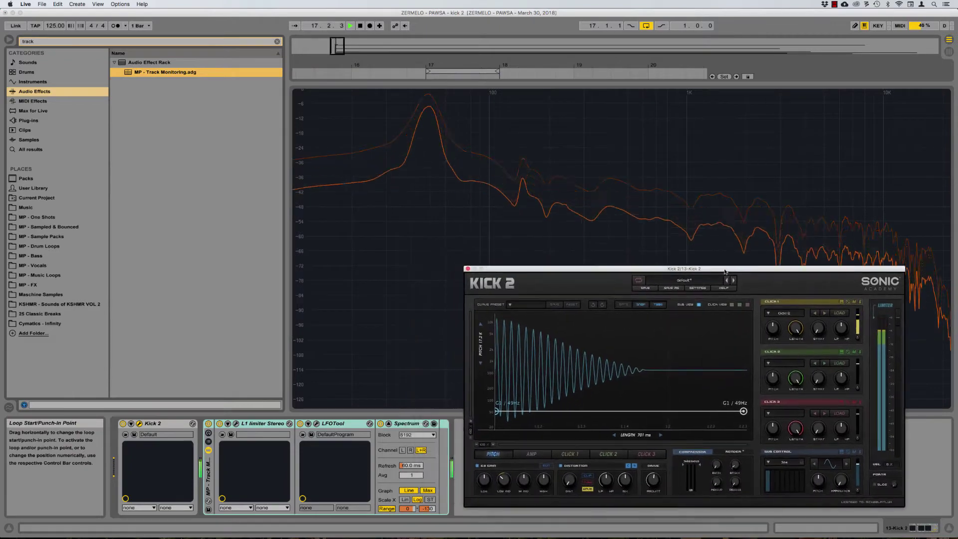
mouse_move(428, 100)
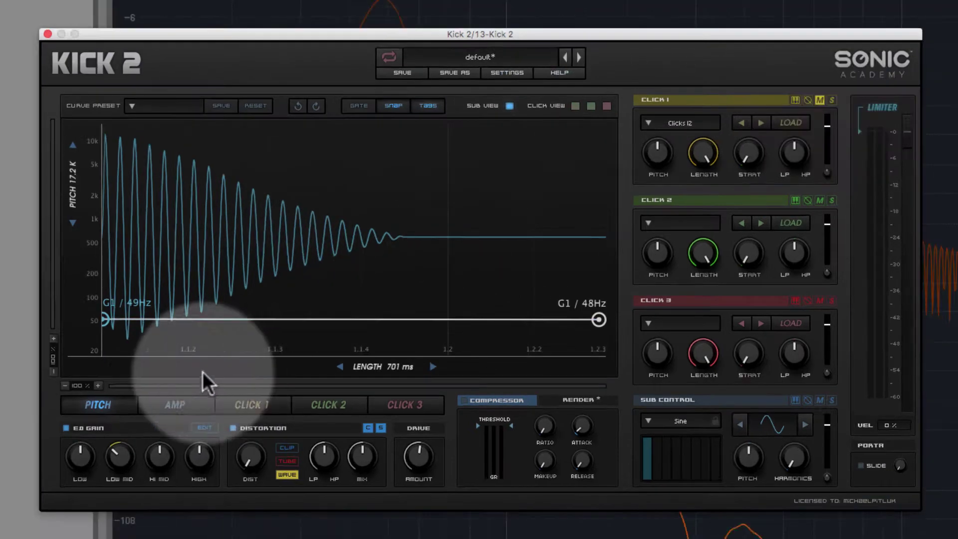
Hold the amplitude envelope at full level by deleting the 0.88 and second 1.00 nodes and raising the 0.72 node to 1.00.
click(213, 387)
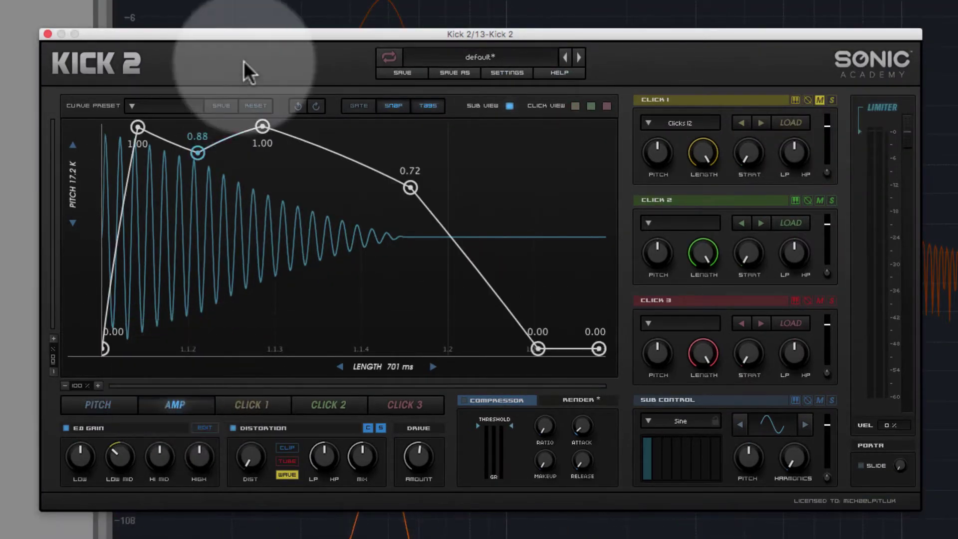
double_click(197, 153)
double_click(262, 126)
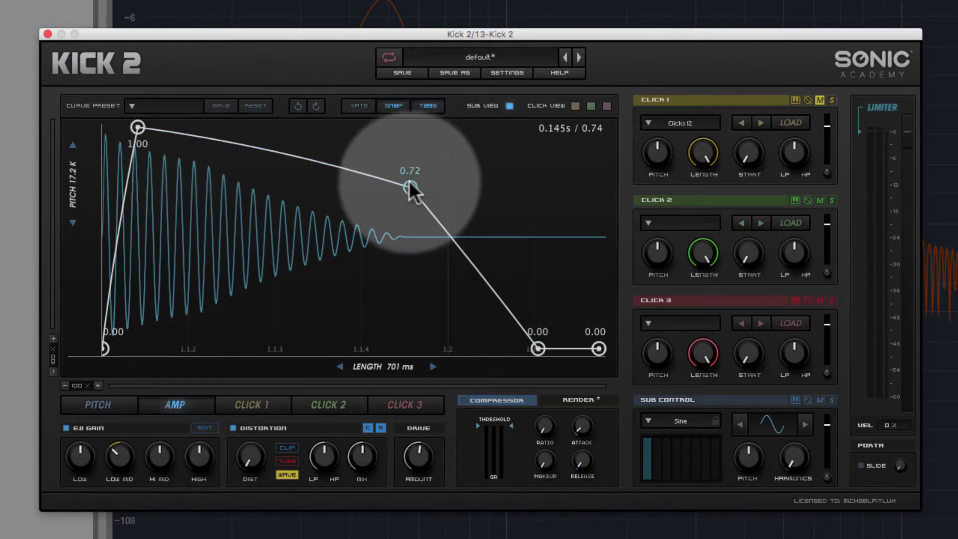
drag(411, 188, 504, 27)
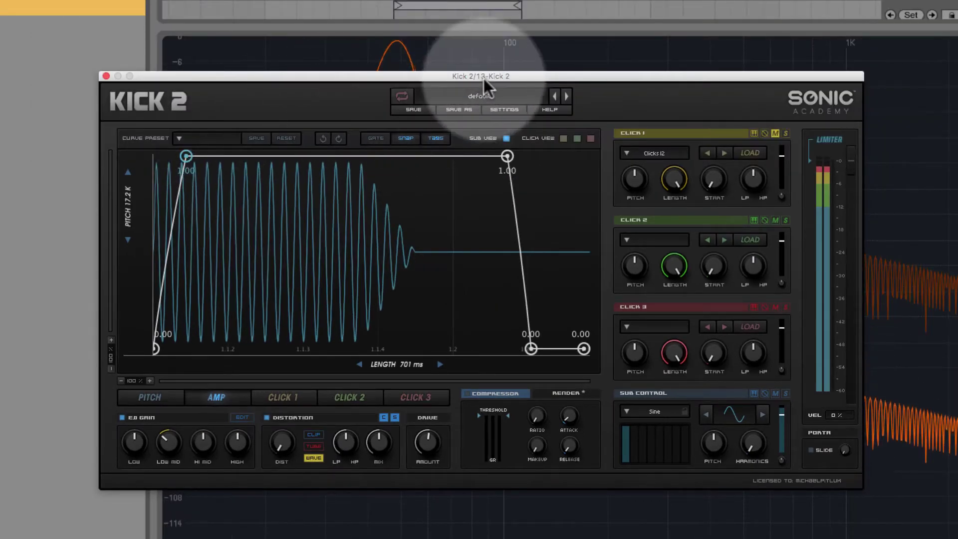
drag(478, 80, 769, 239)
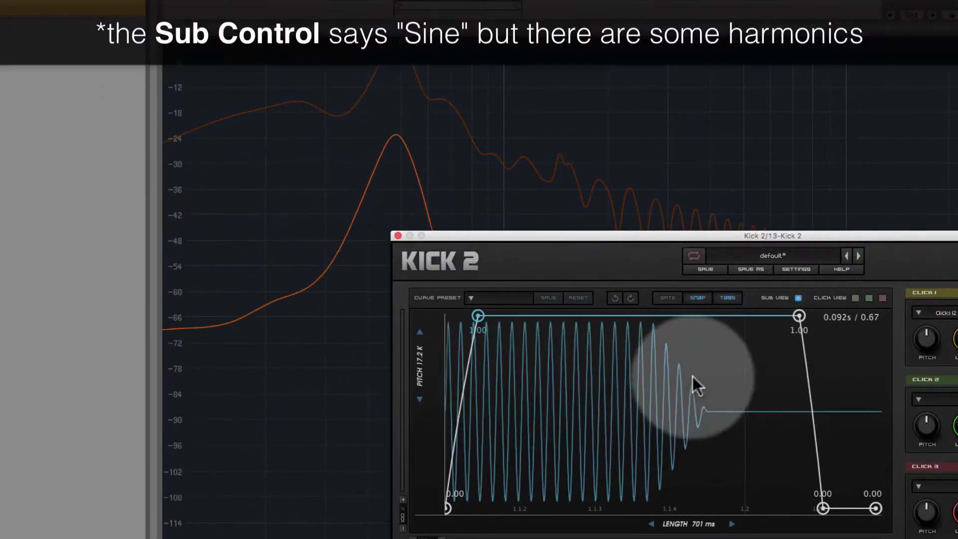
Add a pitch envelope node at G1 / 49 Hz just before 1.2, and raise the start node to G3 / 196 Hz.
drag(664, 235, 333, 89)
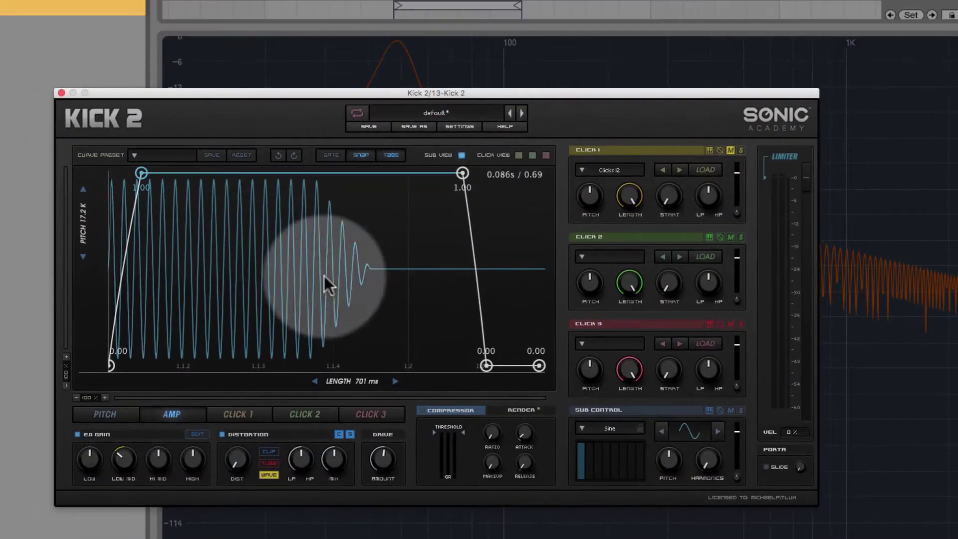
click(110, 414)
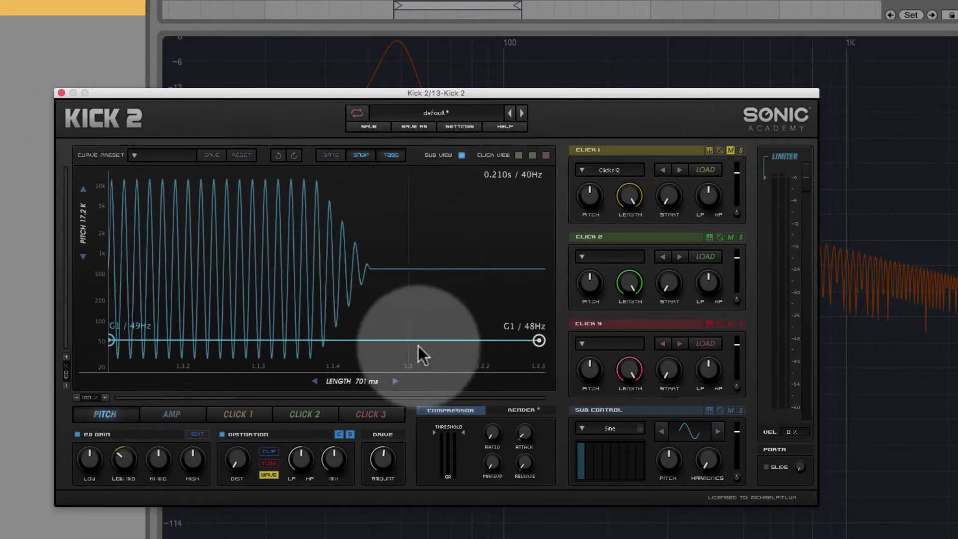
double_click(399, 341)
drag(399, 342, 404, 320)
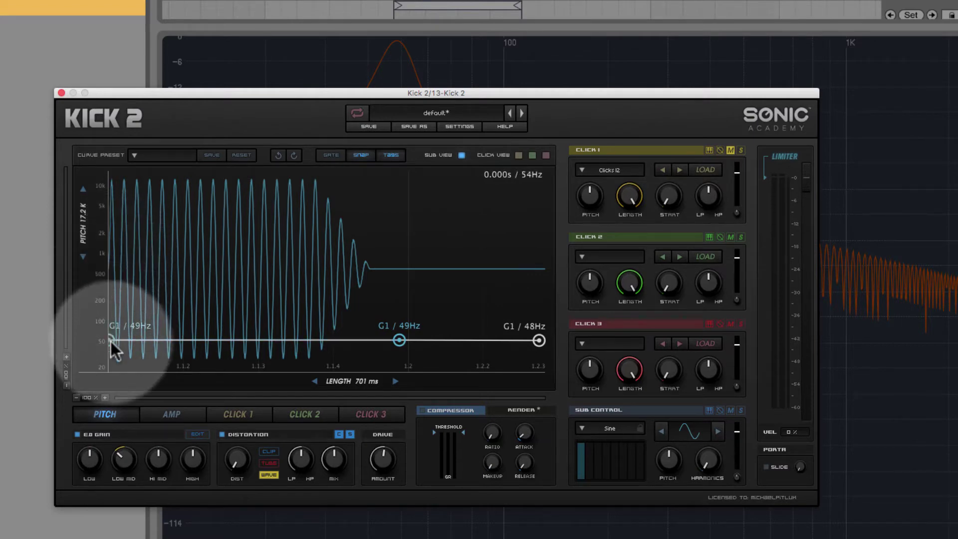
drag(110, 340, 80, 9)
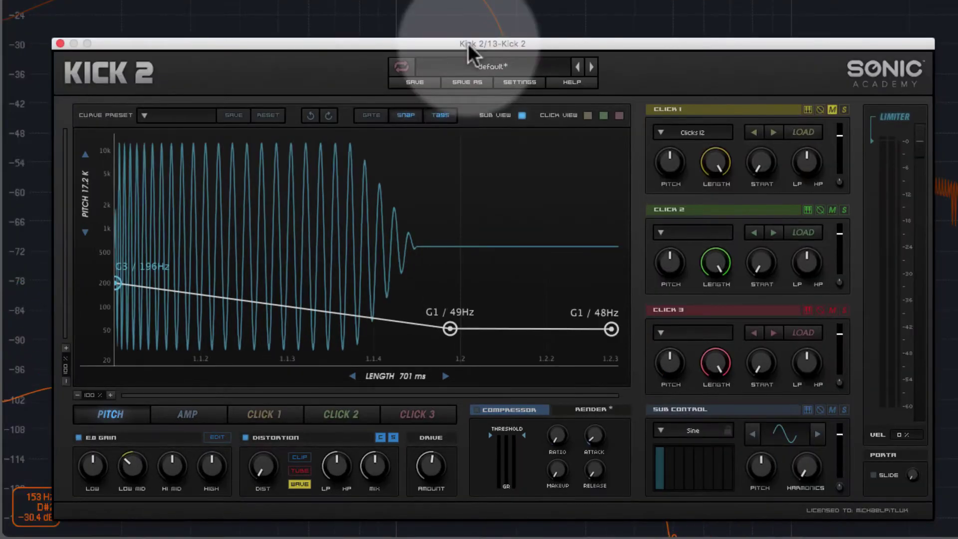
drag(468, 43, 454, 39)
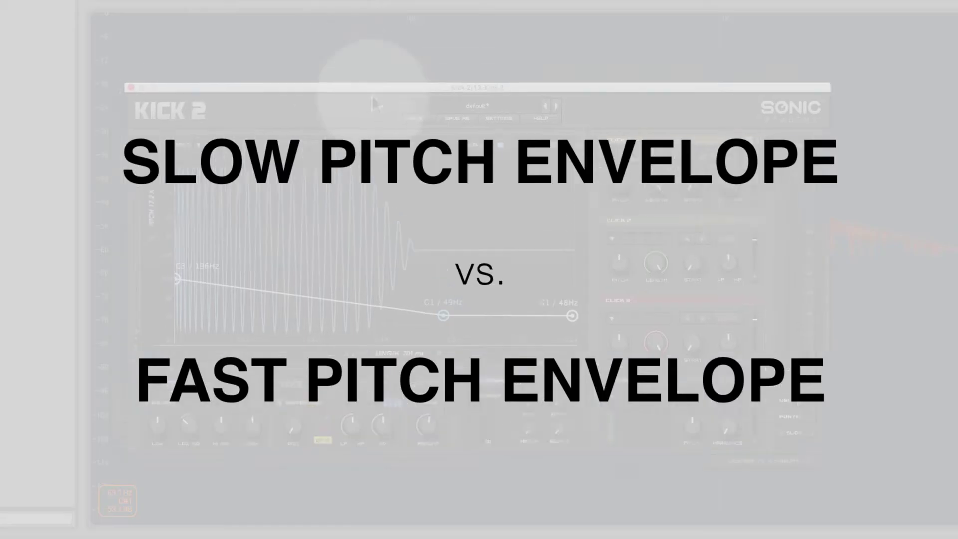
drag(387, 95, 379, 85)
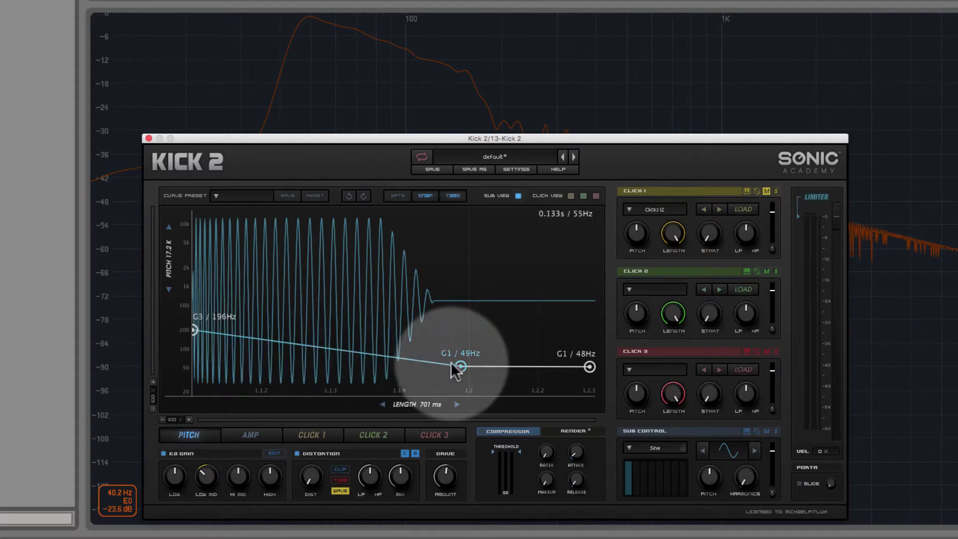
Compare slower and faster pitch sweeps by shifting the middle G1 / 49 Hz node in time, leaving it just before 1.1.4.
drag(460, 365, 484, 368)
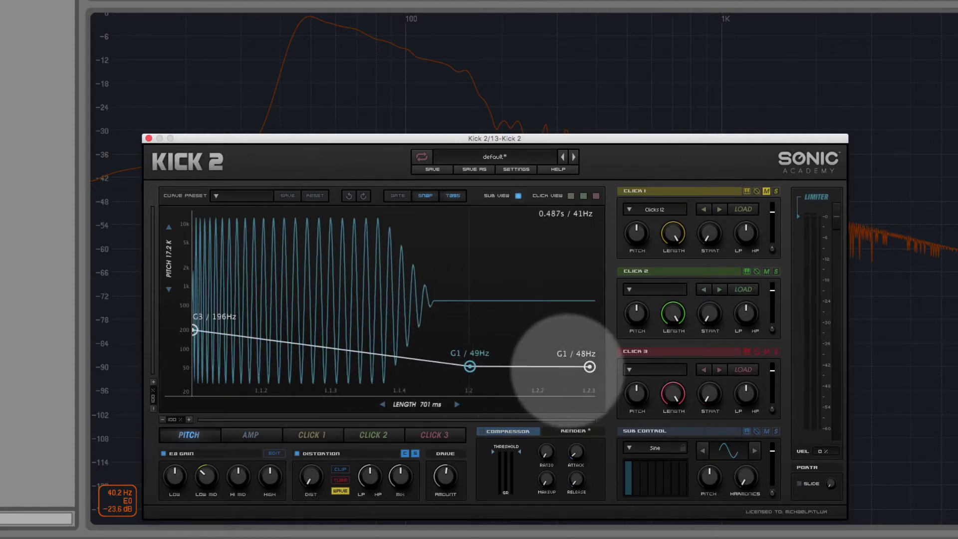
drag(715, 377, 957, 367)
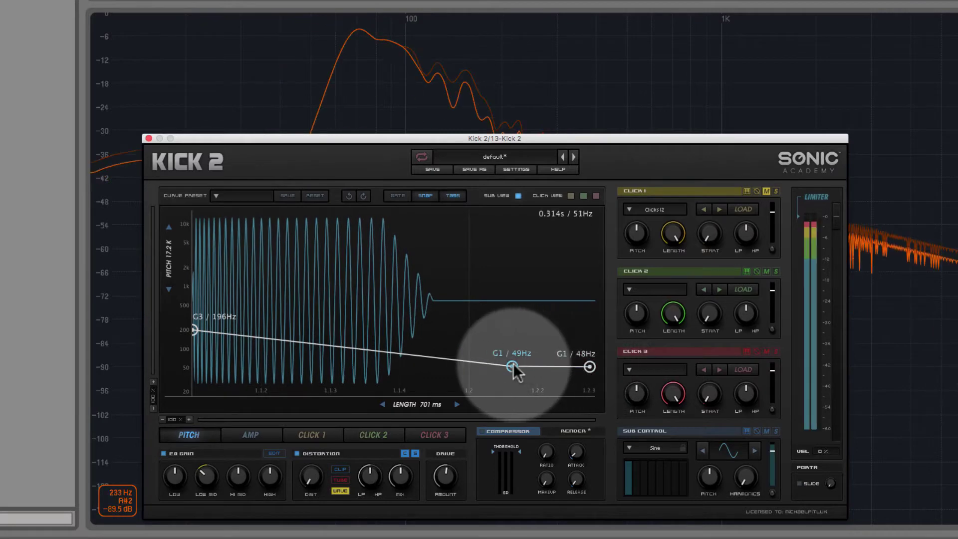
drag(512, 367, 642, 374)
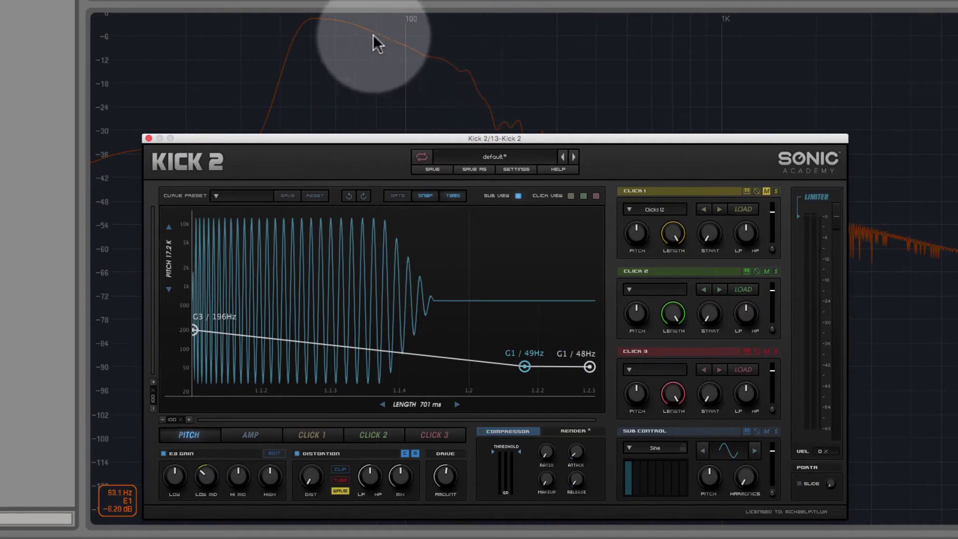
drag(524, 367, 31, 67)
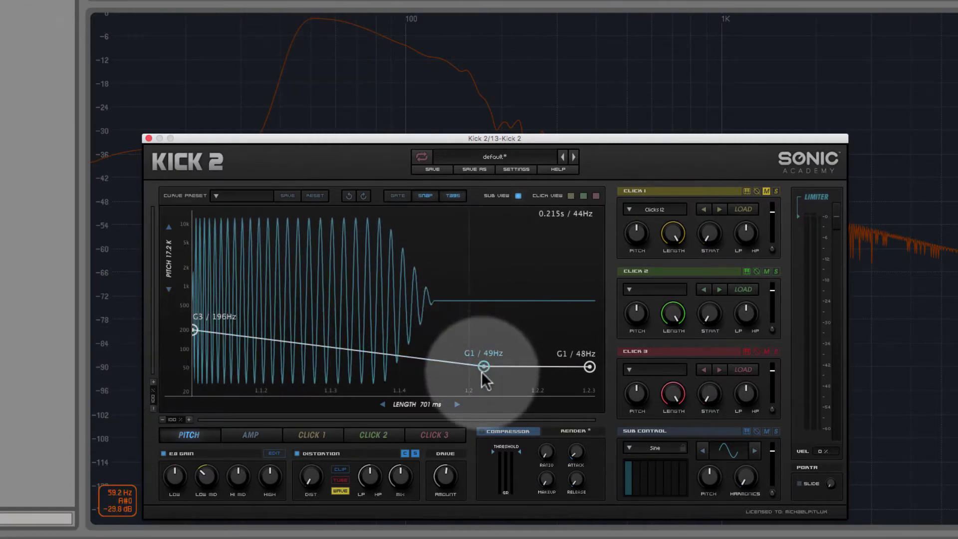
drag(482, 367, 218, 298)
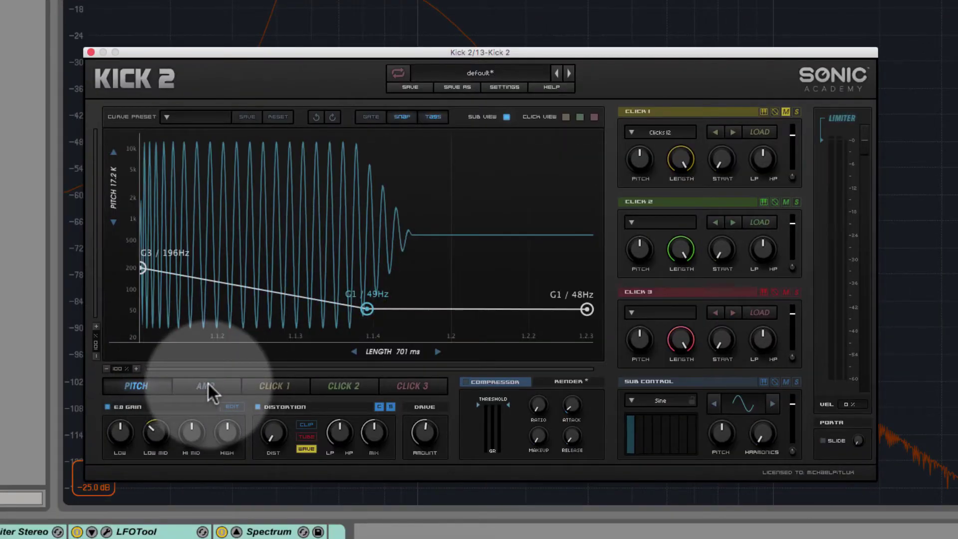
Move the amplitude envelope's first 1.00 node between 1.1.2 and 1.1.3, and its second 1.00 node between 1.1.3 and 1.1.4.
click(253, 432)
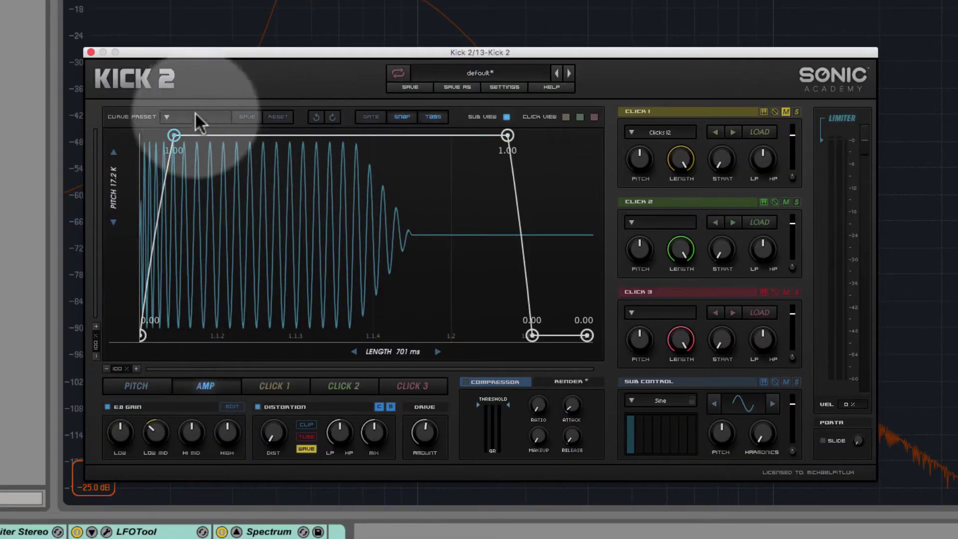
drag(170, 128, 266, 55)
drag(511, 128, 361, 80)
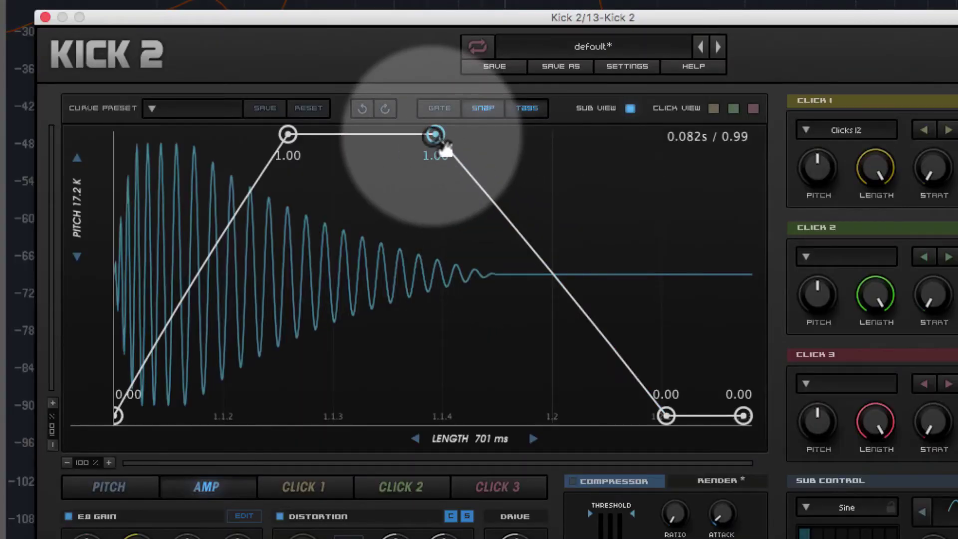
drag(445, 145, 415, 145)
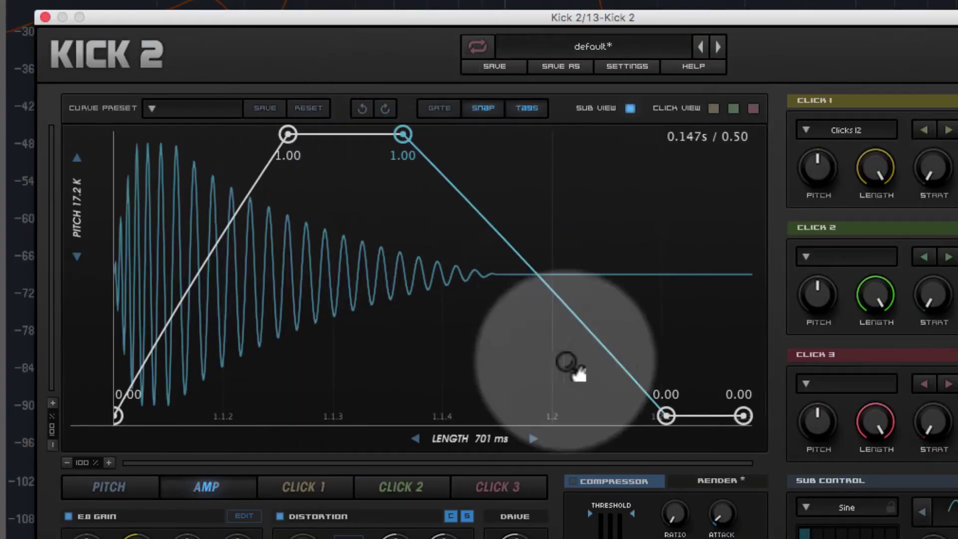
Bow the amplitude decay outward, with its 1.00 node at about 1.1.4 and its 0.00 node just past 1.2.
drag(666, 414, 519, 349)
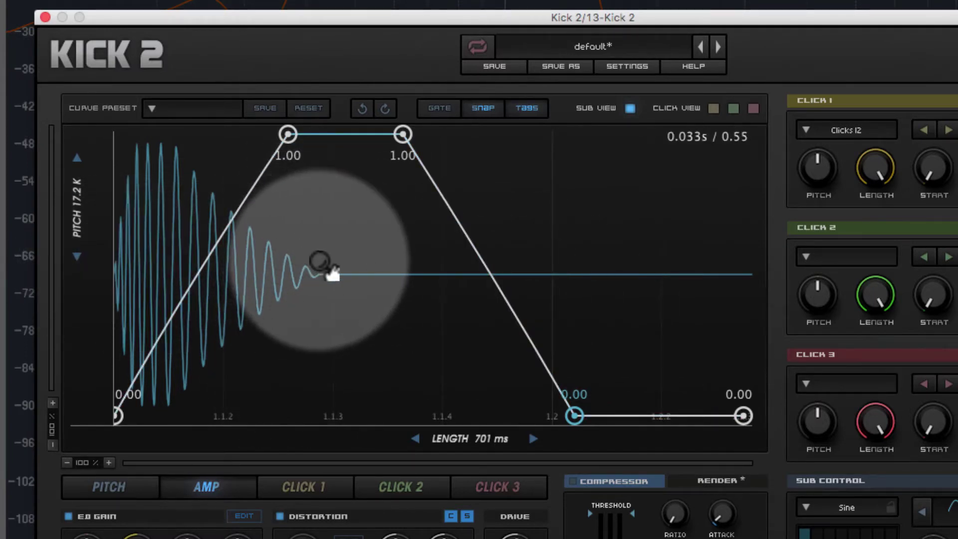
drag(568, 387, 610, 416)
drag(520, 292, 528, 199)
drag(403, 134, 439, 112)
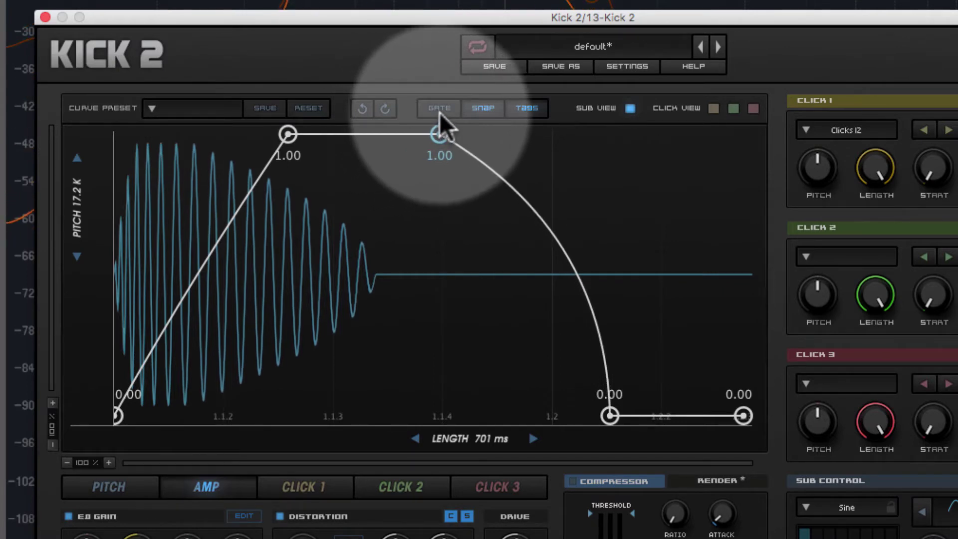
drag(609, 415, 588, 434)
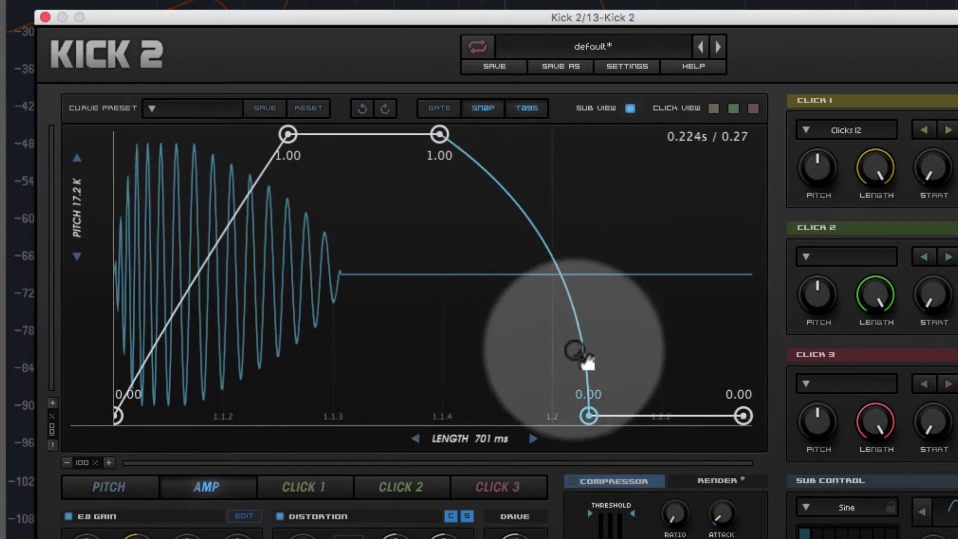
Add a 0.52 node just past 1.2 on the amplitude decay, straighten the segment after it, and bow the segment before it outward.
drag(580, 344, 566, 268)
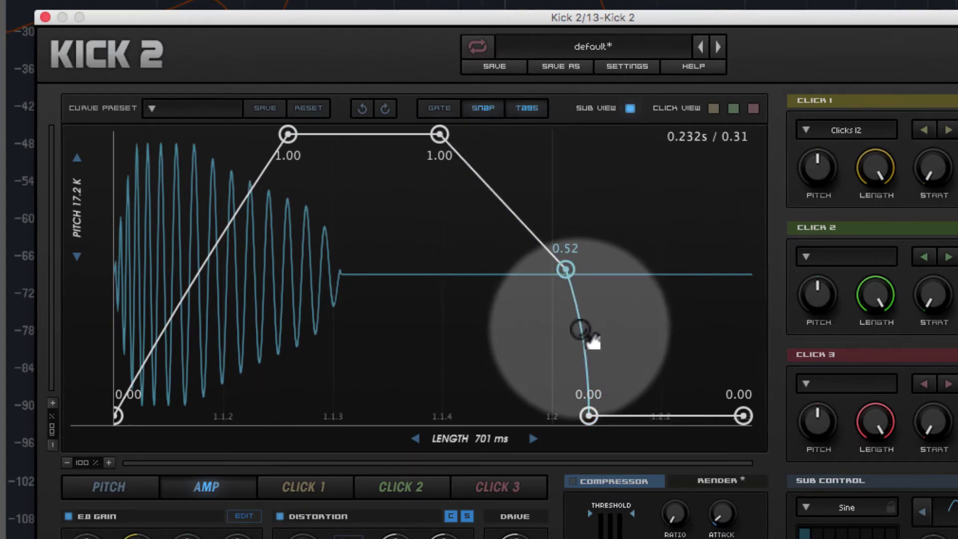
double_click(580, 325)
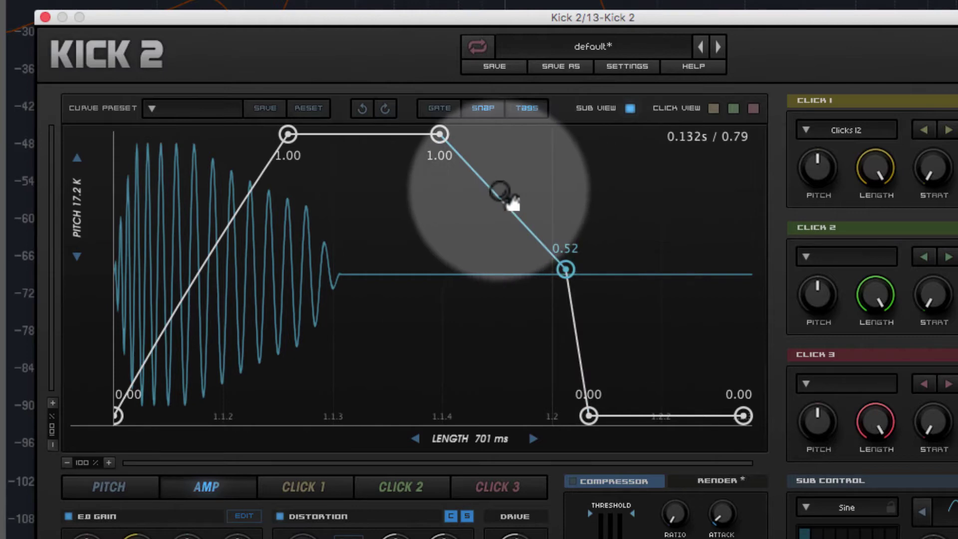
mouse_move(503, 200)
mouse_down()
mouse_move(513, 95)
mouse_move(669, 20)
mouse_move(492, 210)
mouse_up()
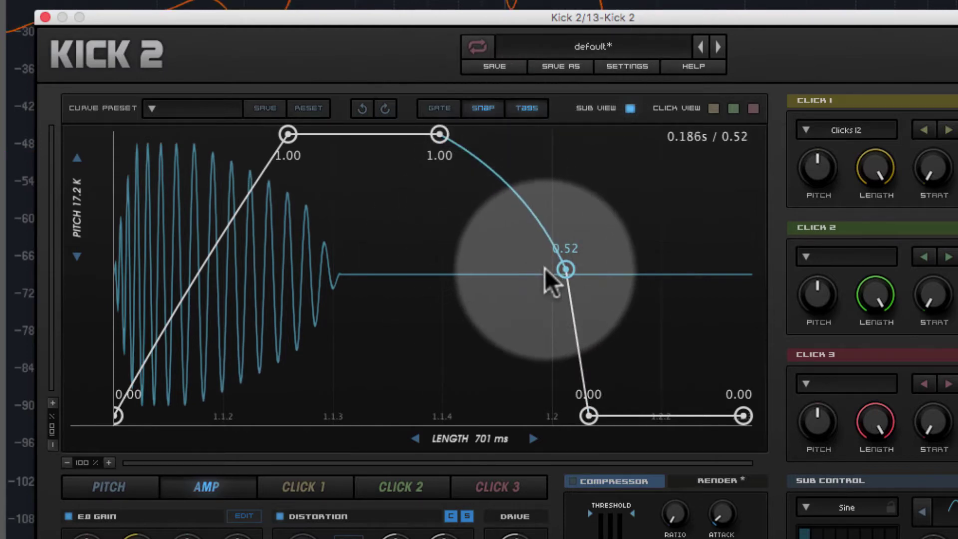
drag(516, 173, 535, 141)
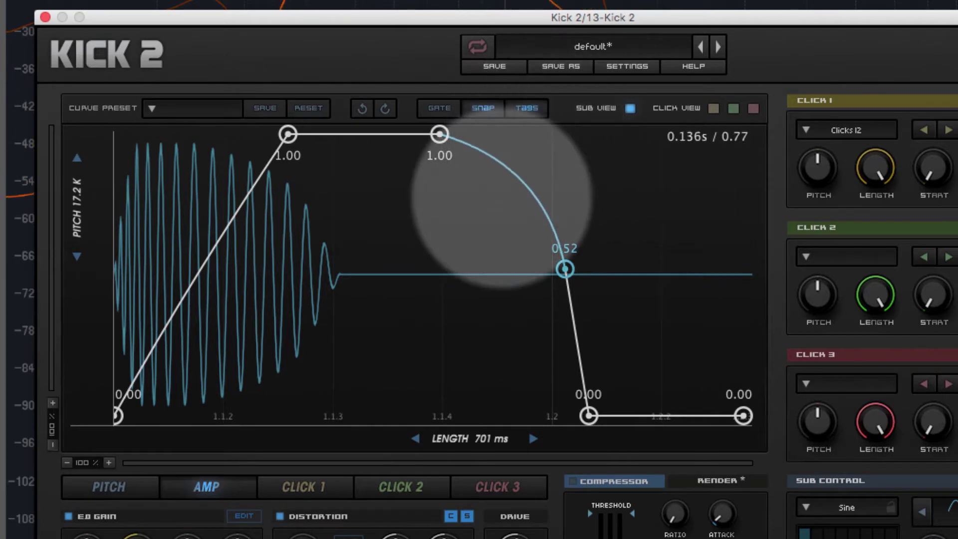
Display the pitch envelope and temporarily move the plug-in window aside to examine the Spectrum.
click(103, 486)
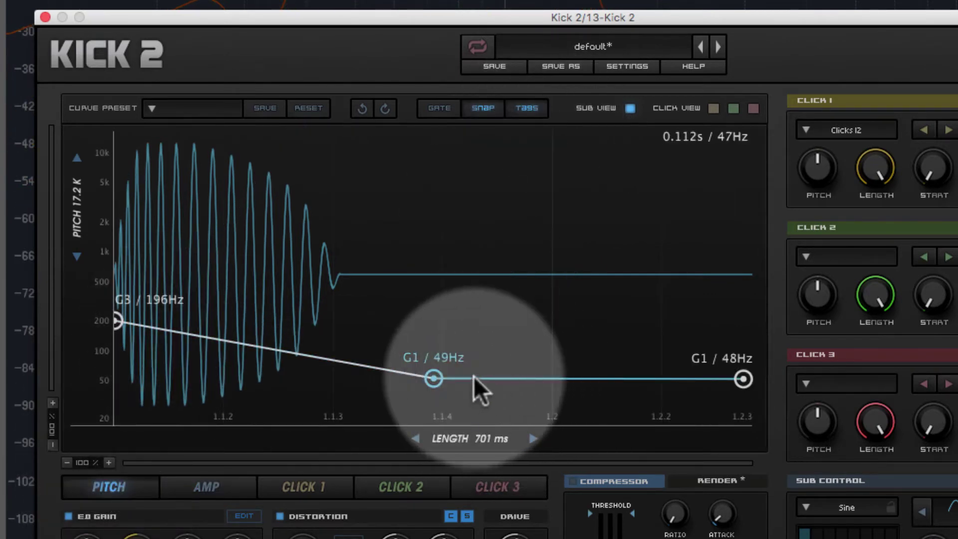
drag(474, 376, 507, 379)
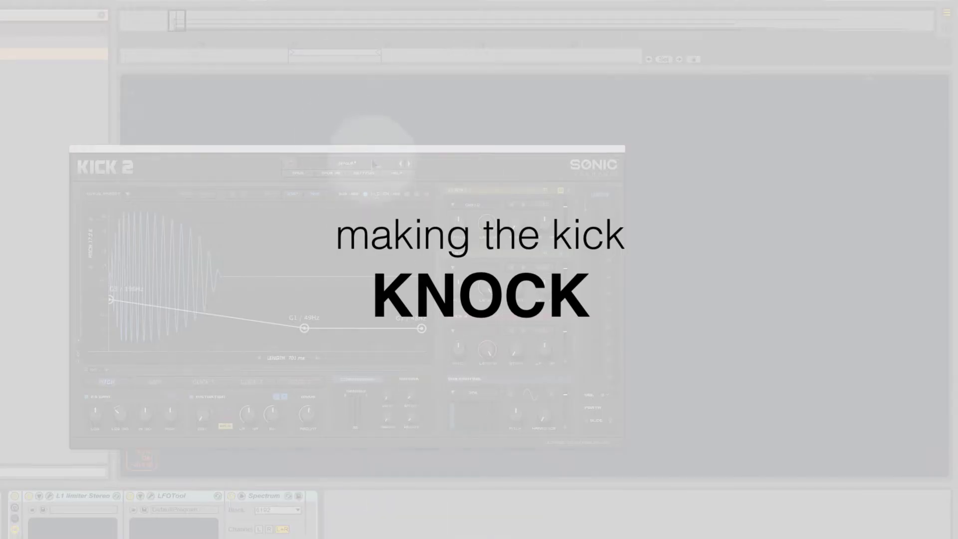
drag(375, 157, 650, 350)
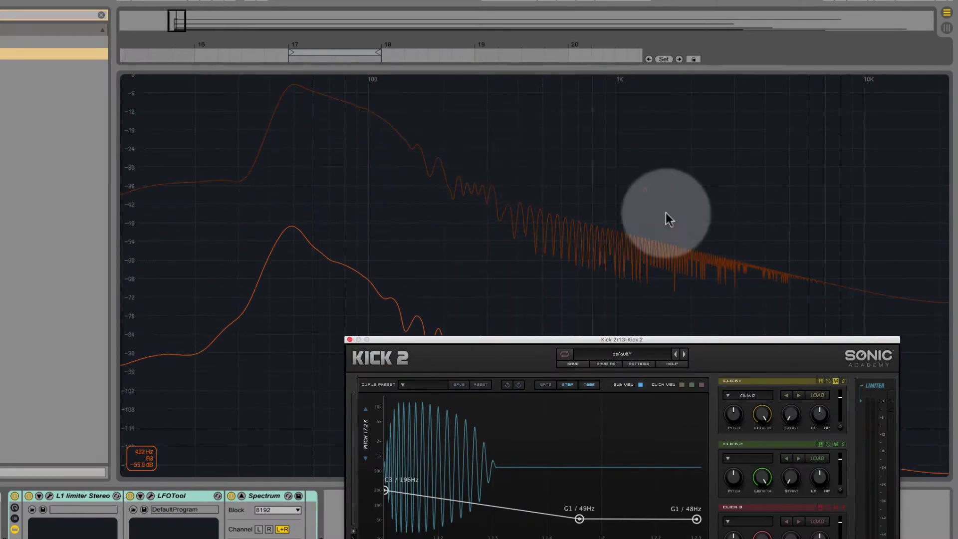
drag(466, 341, 121, 143)
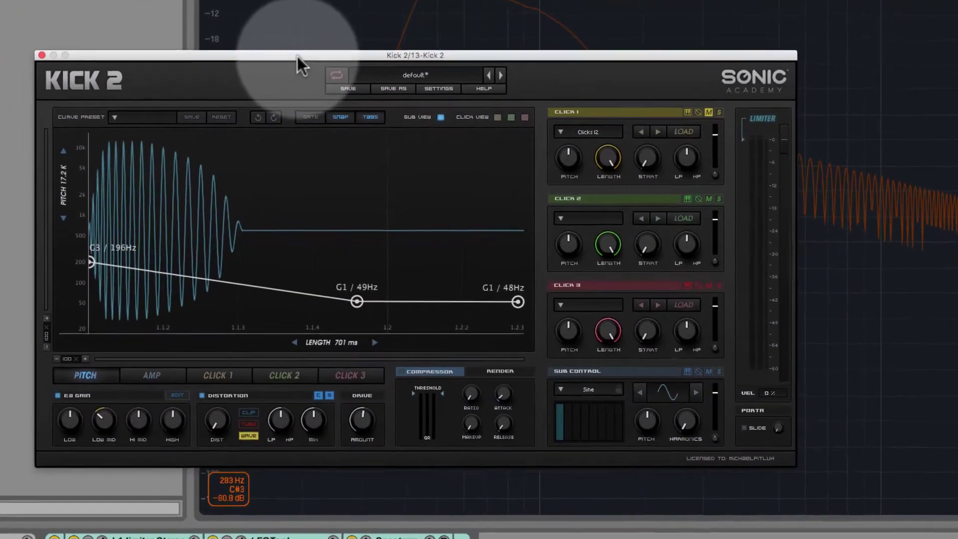
drag(257, 89, 298, 88)
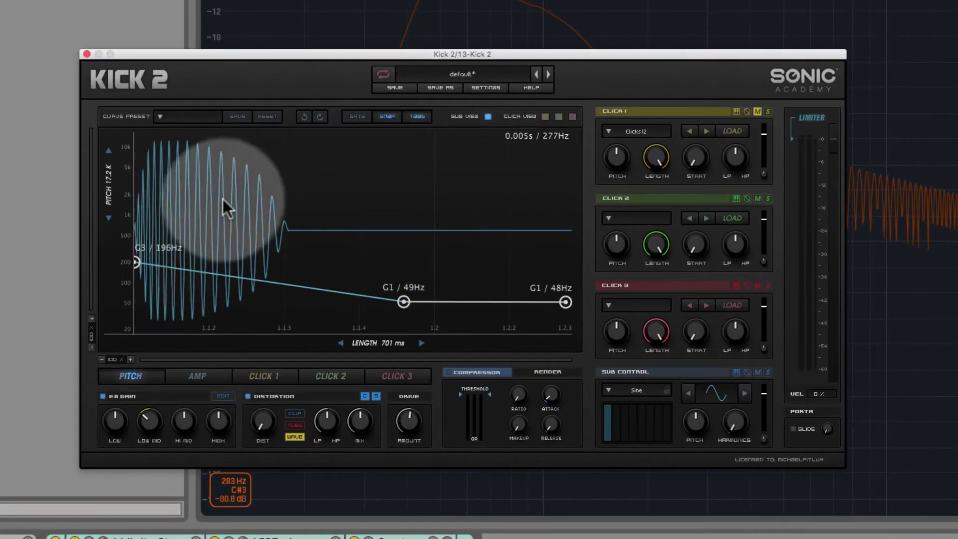
Raise the pitch envelope's start node to D4 / 294 Hz and bow the sweep down to G1 / 49 Hz slightly outward.
drag(133, 262, 113, 265)
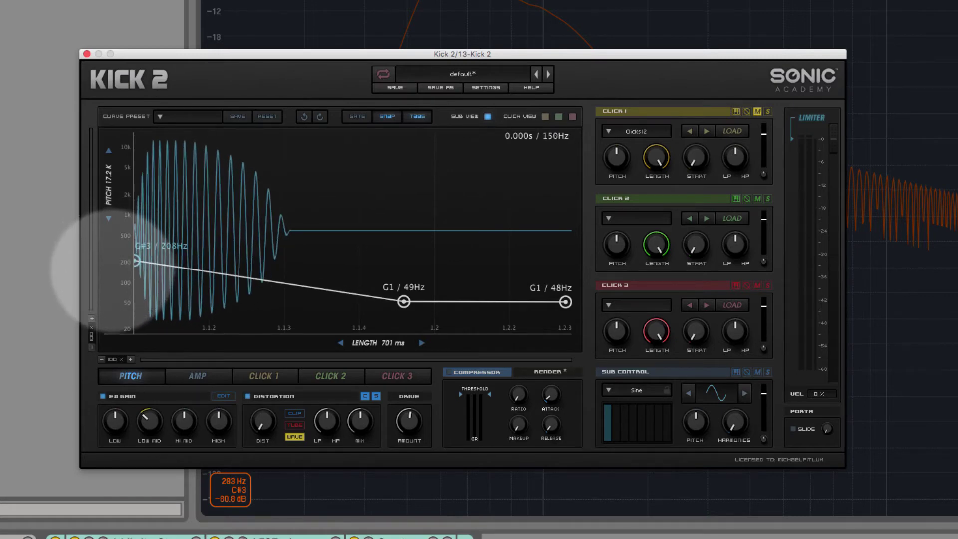
click(304, 116)
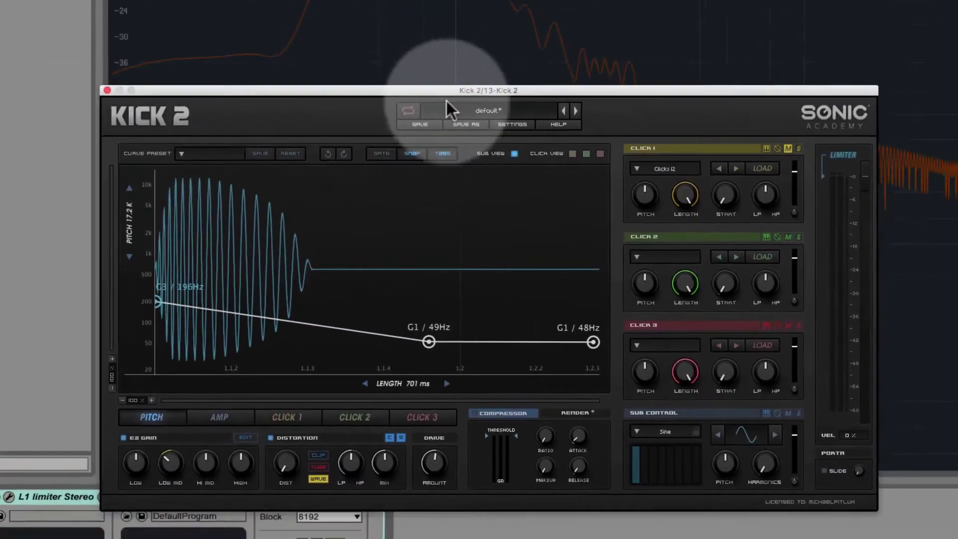
drag(157, 299, 137, 137)
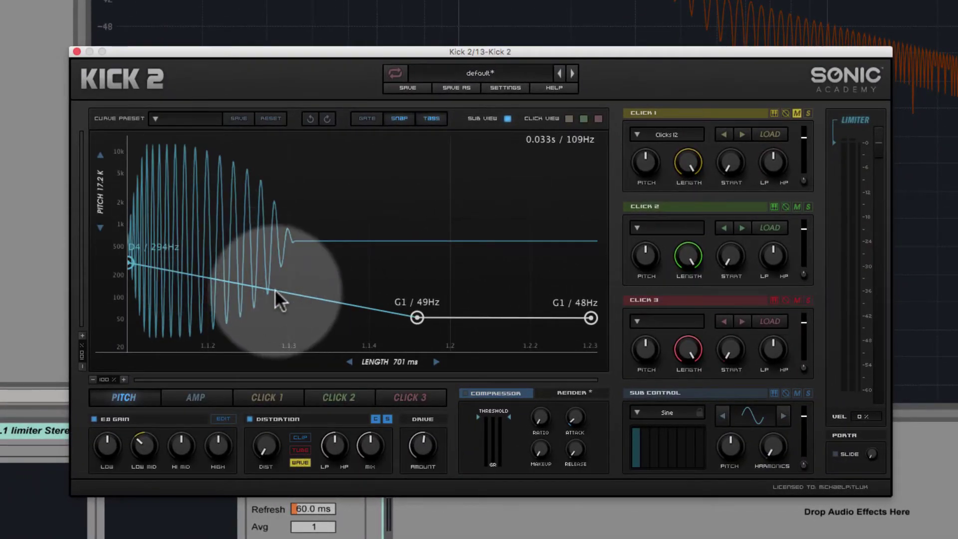
drag(254, 270, 256, 259)
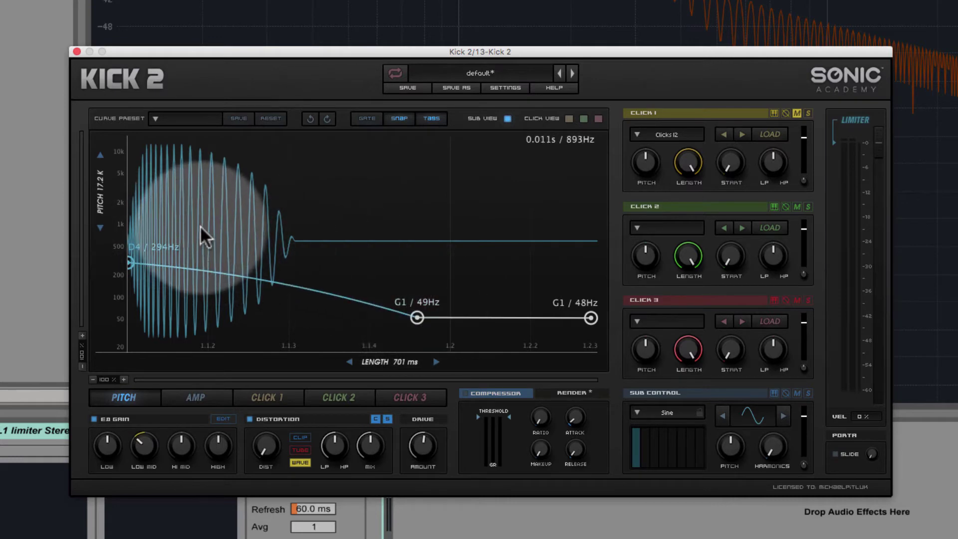
drag(245, 249, 270, 161)
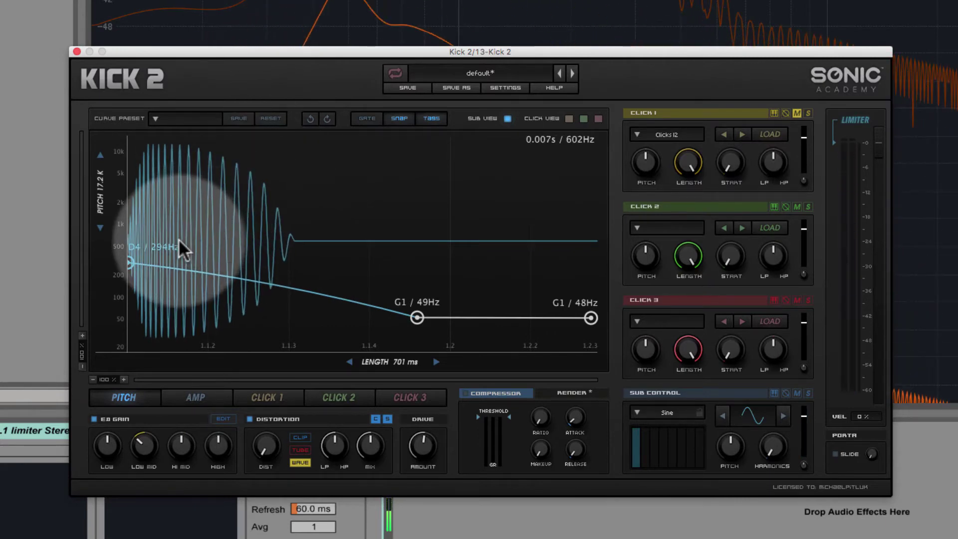
Add a C4 / 262 Hz node near the pitch envelope's start and raise the start node to G#8 / 6.645 kHz.
click(154, 265)
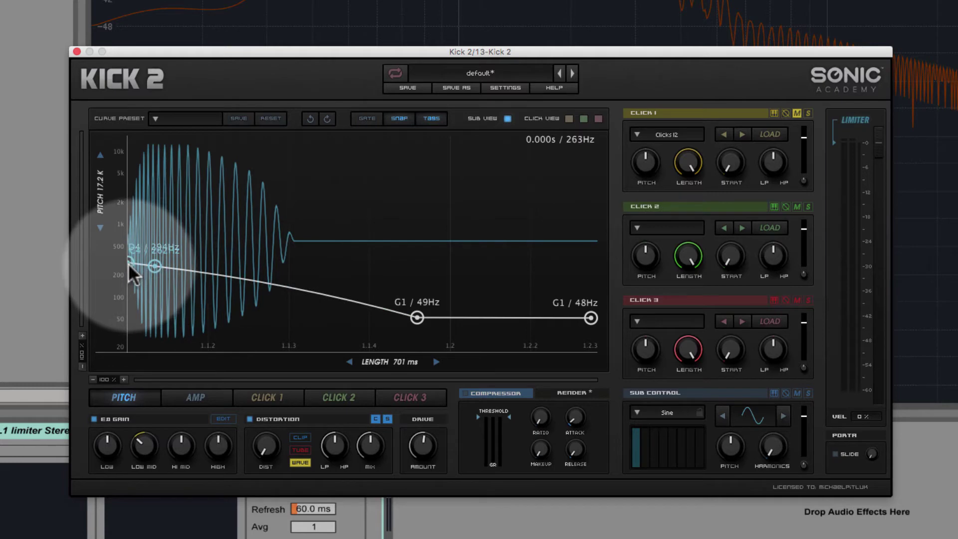
drag(129, 263, 129, 199)
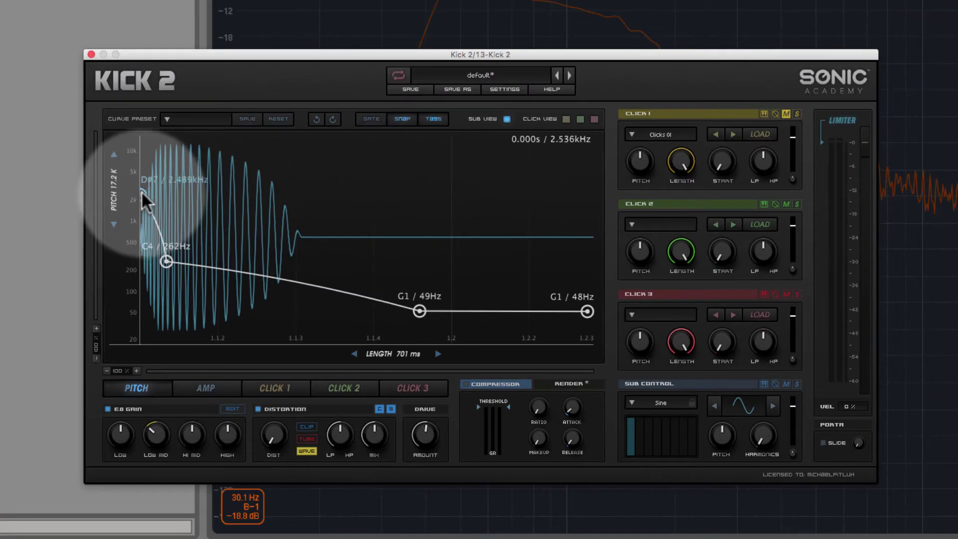
drag(142, 192, 122, 160)
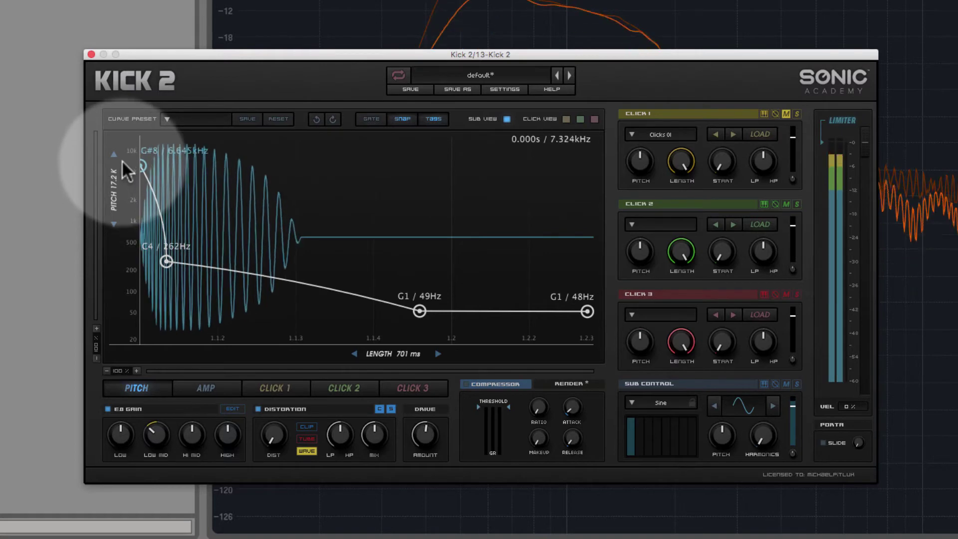
Remove the C4 / 262 Hz node and lower the pitch envelope's start node to D4 / 294 Hz.
double_click(167, 261)
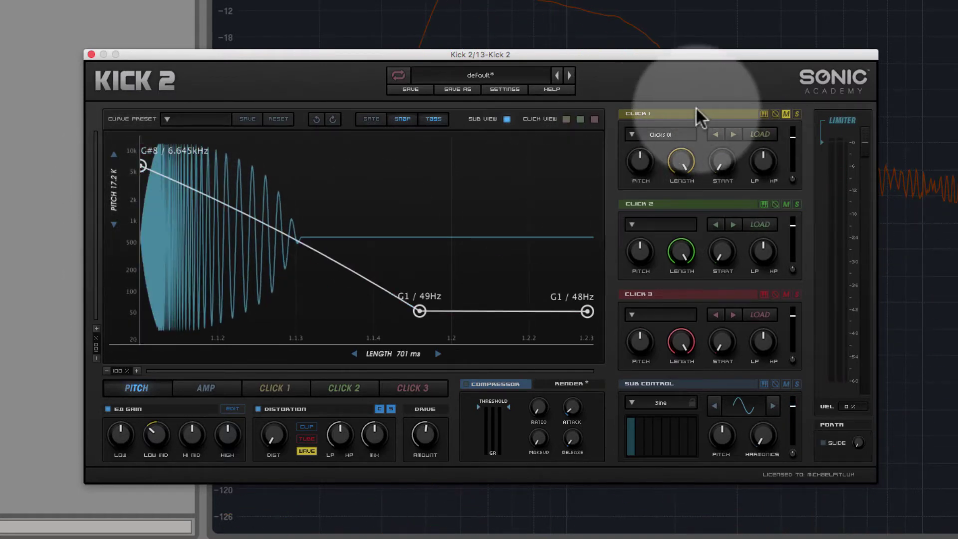
drag(144, 168, 142, 257)
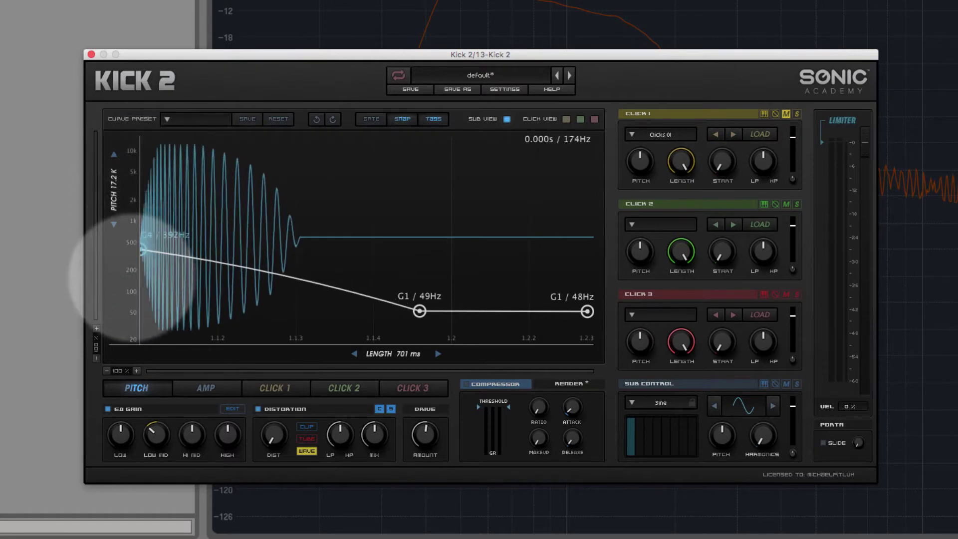
drag(118, 349, 114, 362)
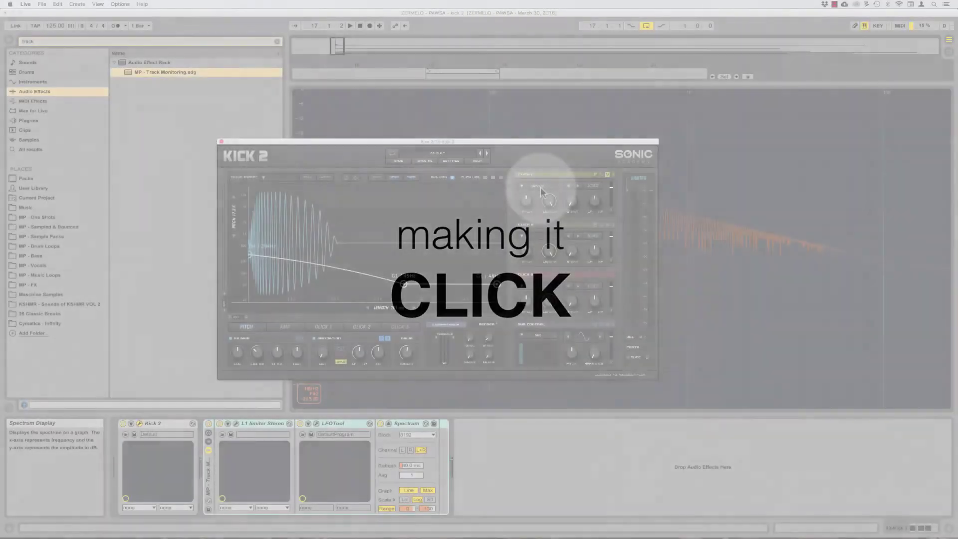
Browse the factory click categories and load the BD Live 01 preset from the Live category into Click 1.
click(661, 134)
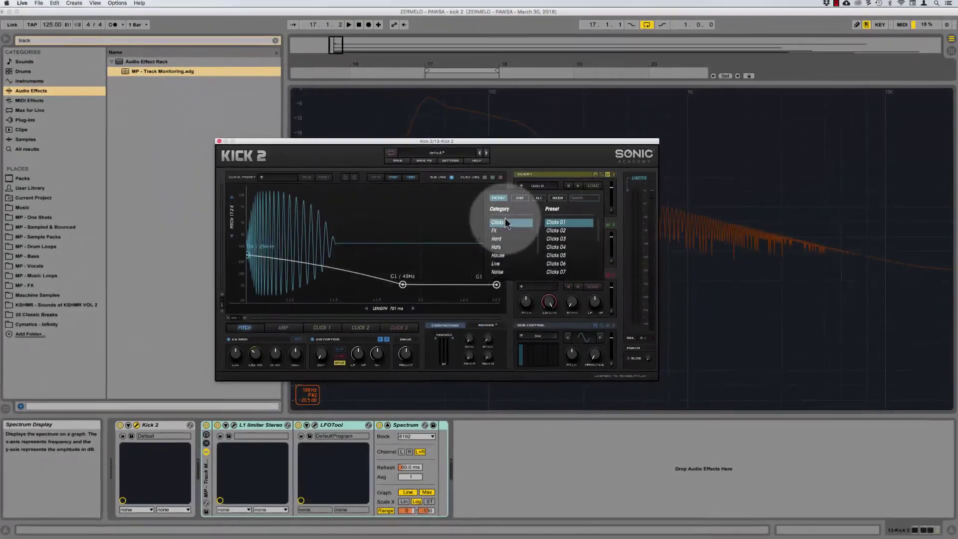
scroll(564, 245, down, 3)
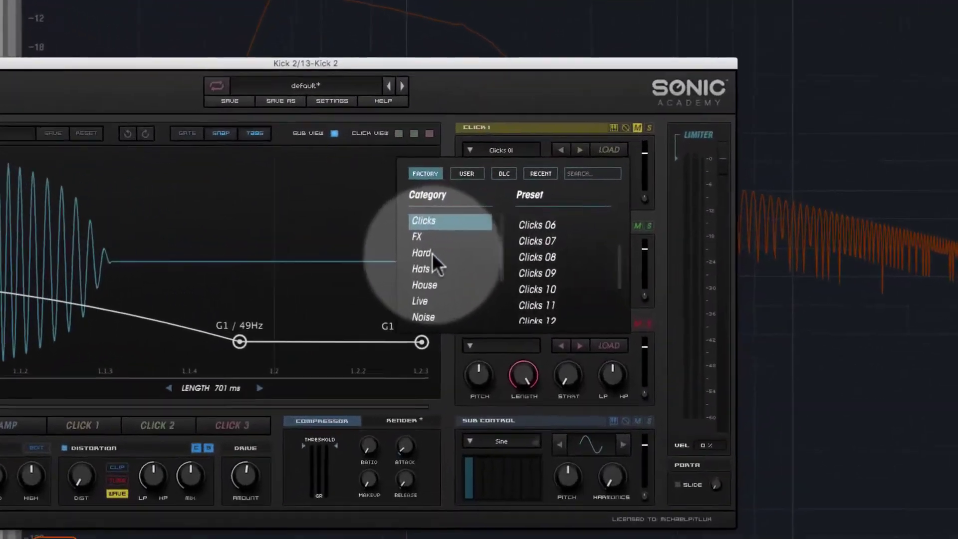
click(432, 253)
scroll(560, 257, up, 1)
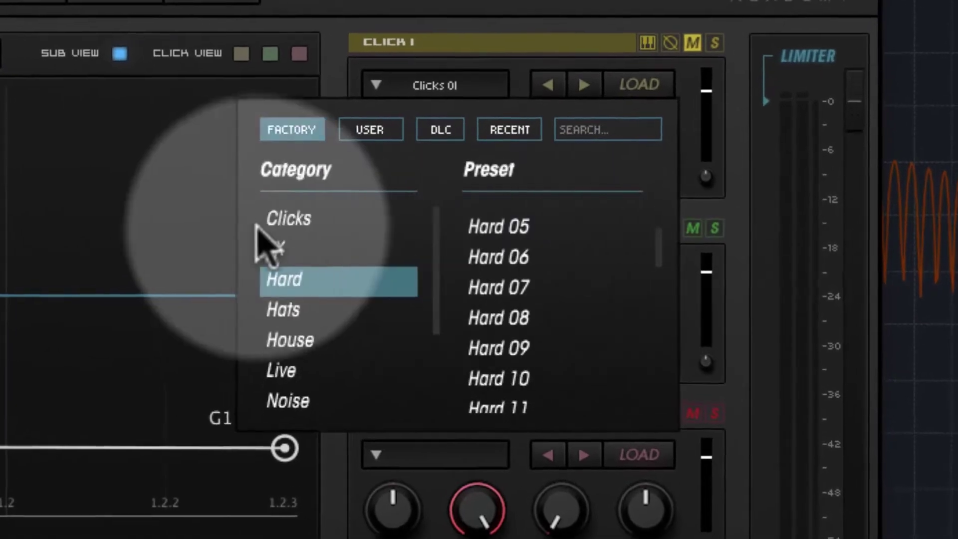
scroll(287, 364, down, 1)
click(294, 365)
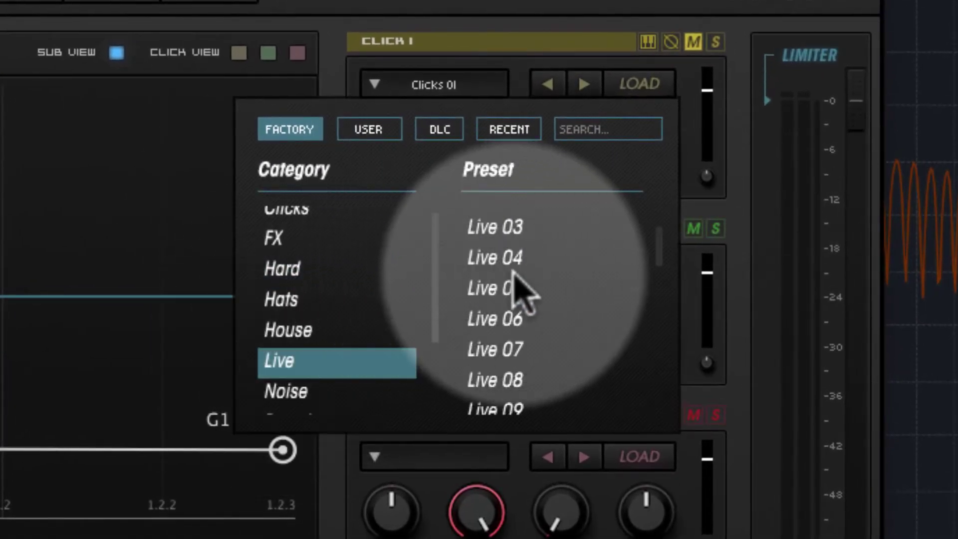
scroll(517, 269, up, 3)
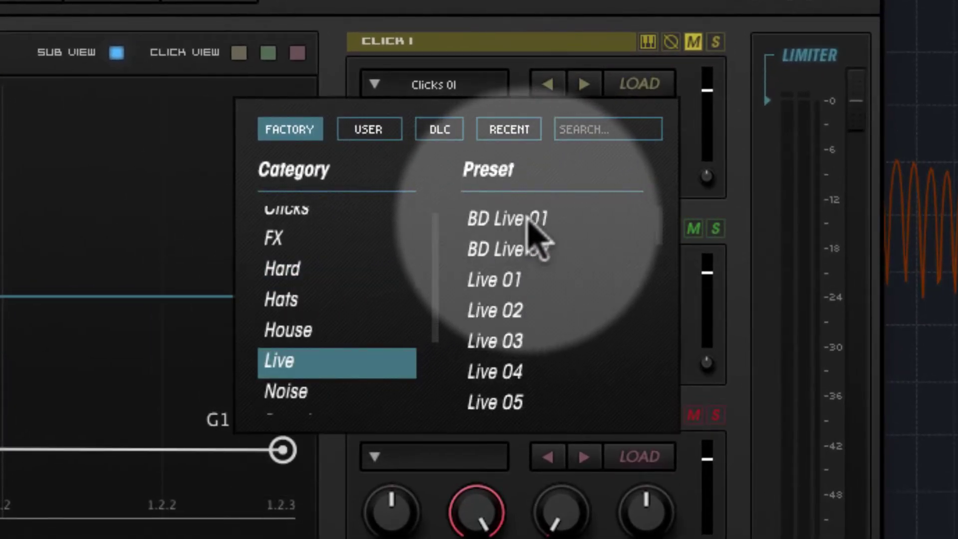
click(528, 220)
Display the Click 1 envelope and set Click 1's pitch to 1.00.
click(268, 398)
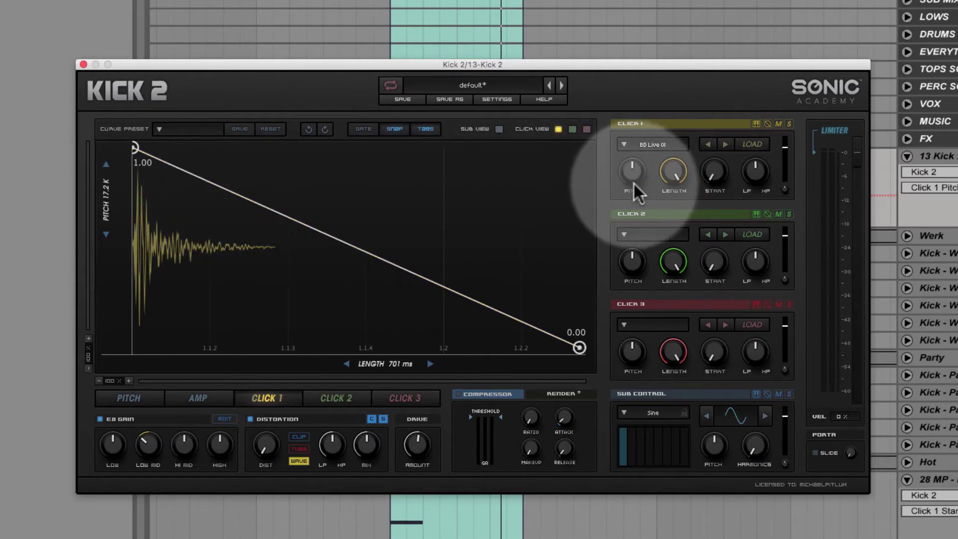
drag(634, 174, 632, 173)
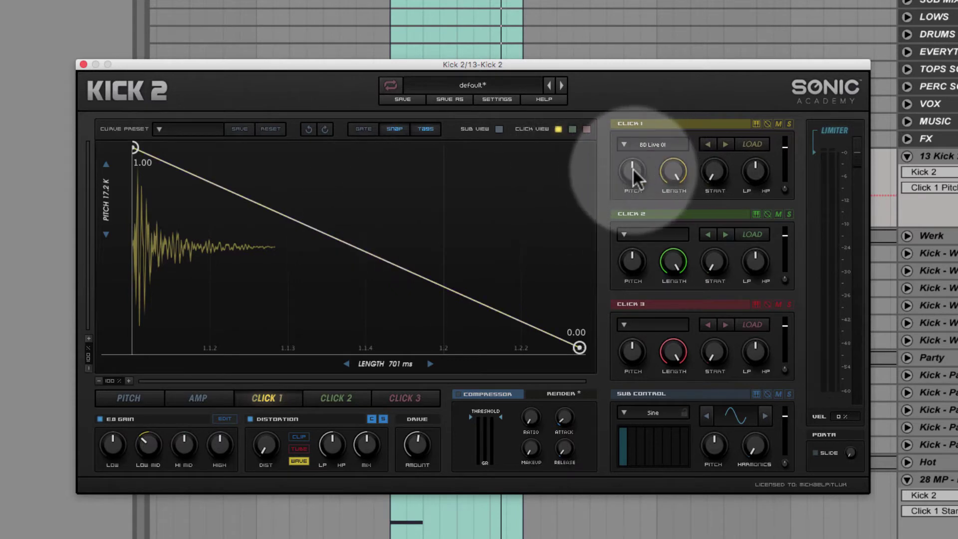
drag(637, 170, 665, 188)
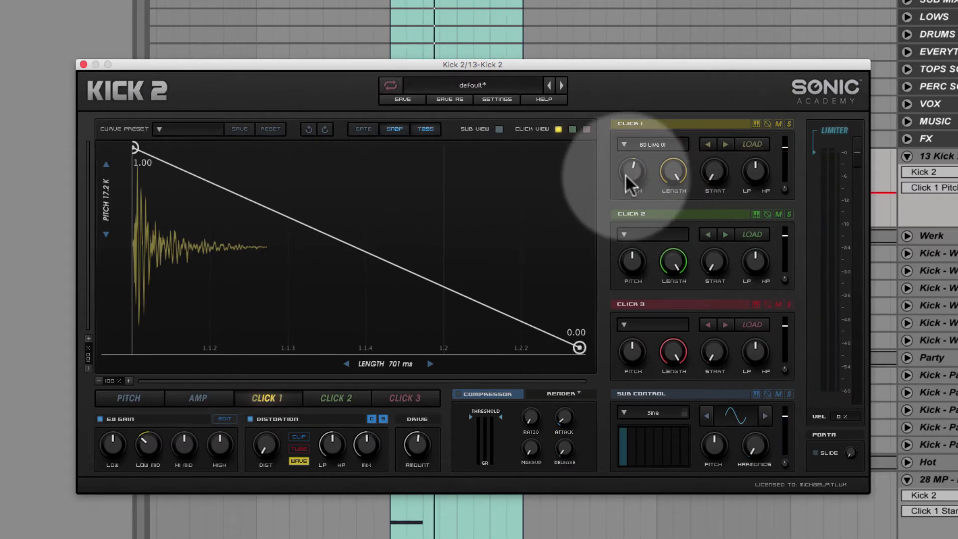
mouse_move(632, 168)
mouse_down()
mouse_move(636, 157)
mouse_move(638, 174)
mouse_up()
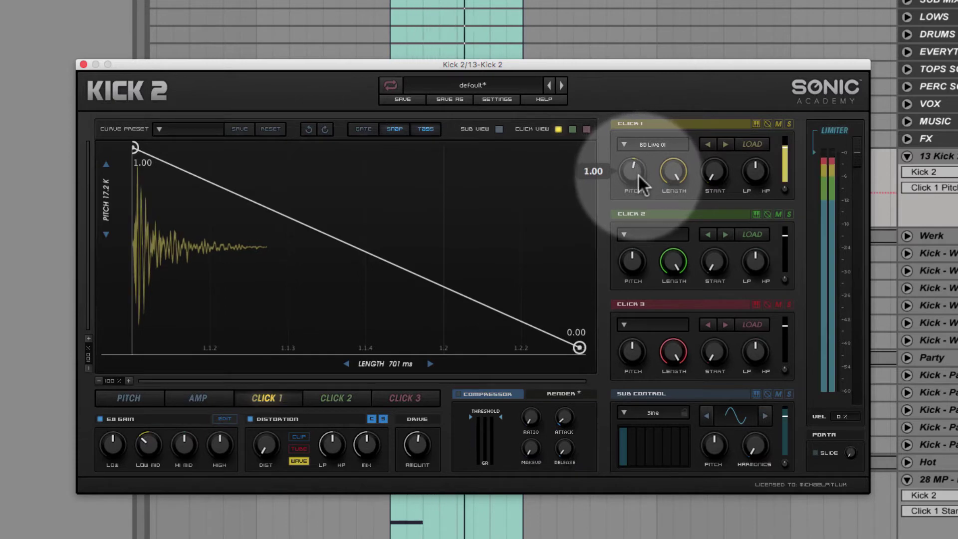
Compare the start of Click 1's waveform with its phase inverted and with its normal phase.
click(767, 124)
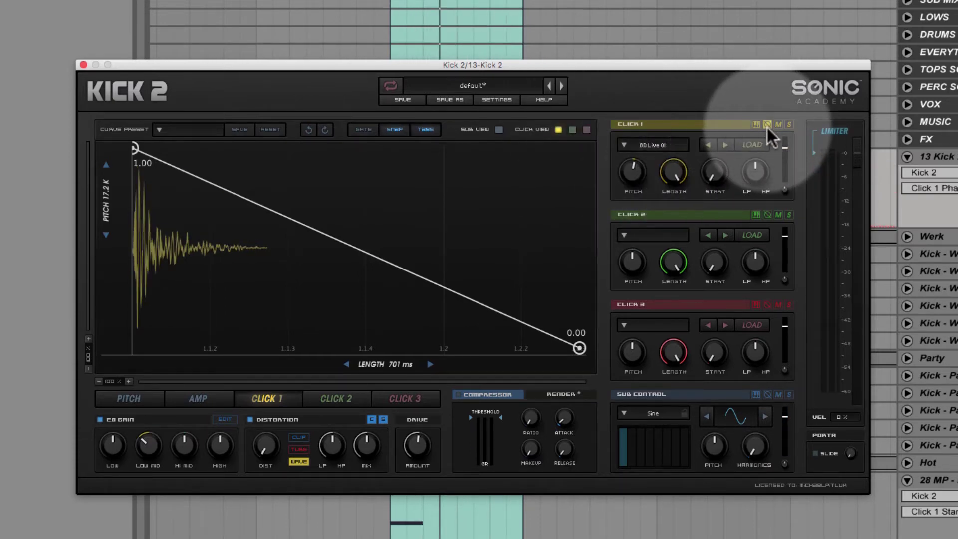
click(167, 240)
click(768, 124)
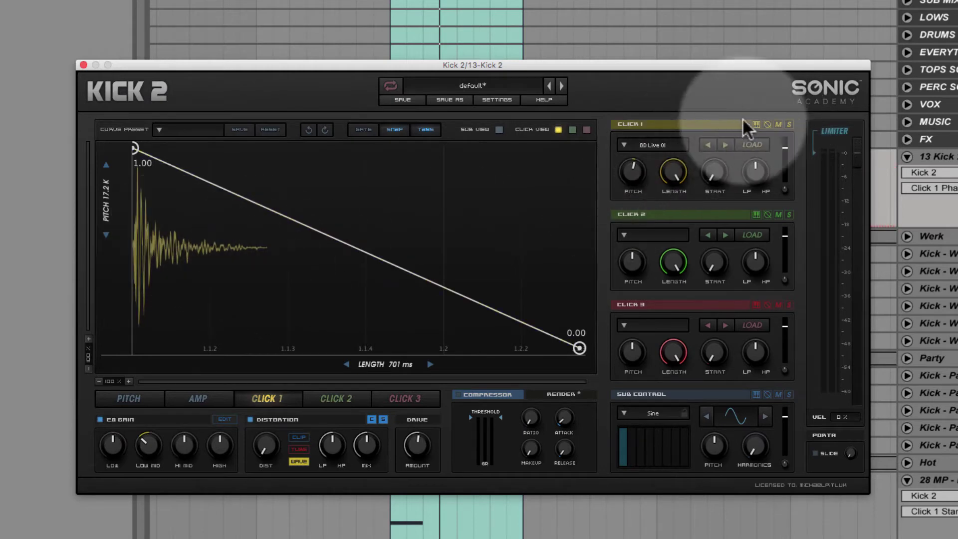
click(203, 268)
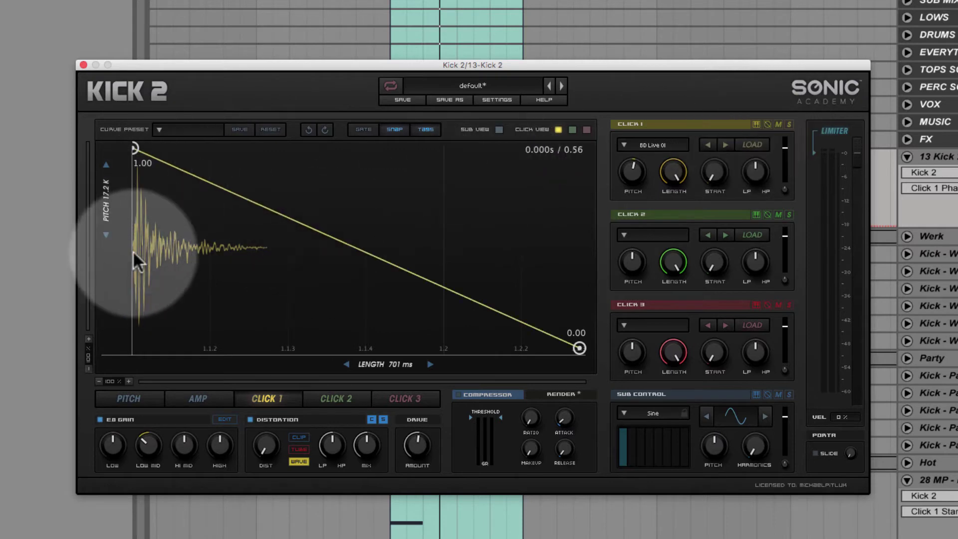
Invert Click 1's phase and audition it against the normal phase during playback, leaving the inversion on.
click(768, 124)
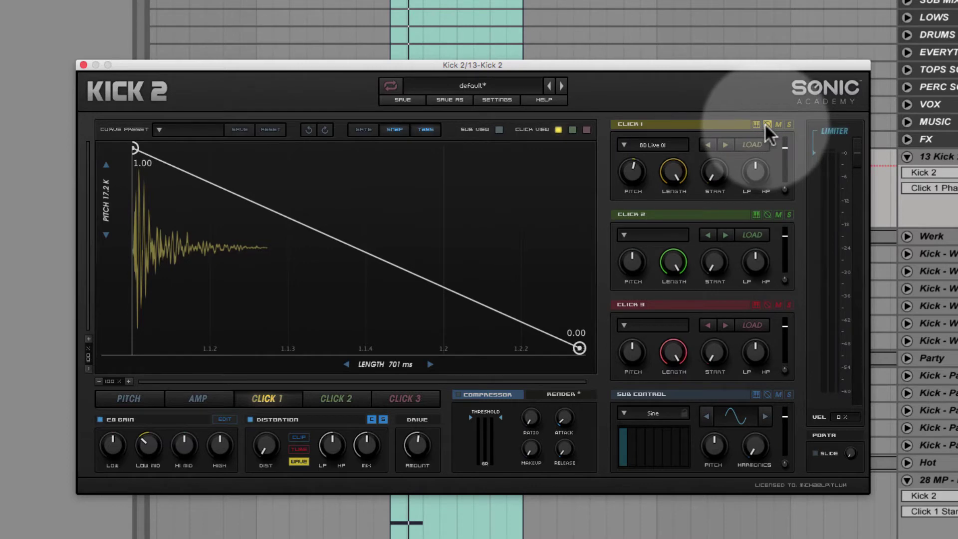
key(space)
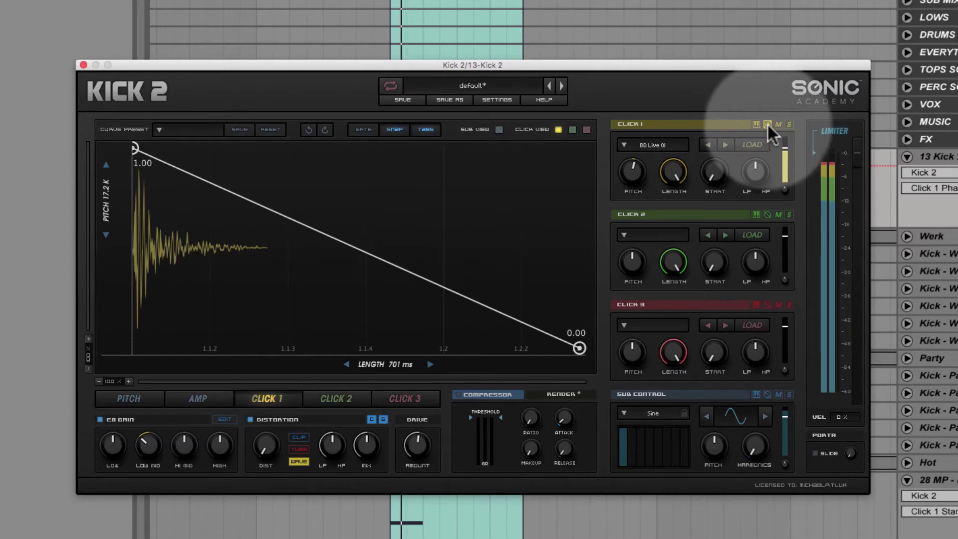
click(767, 123)
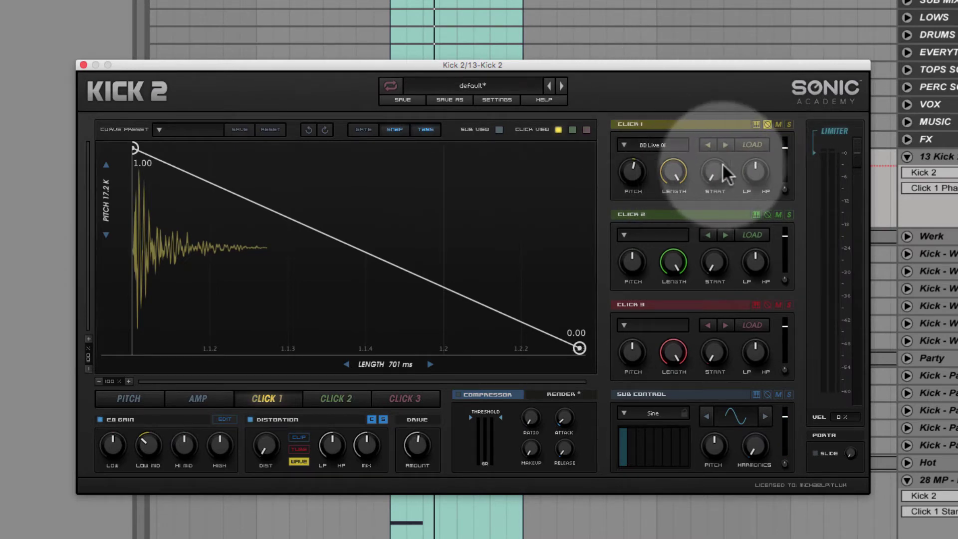
Try different start offsets for Click 1's sample and trim off a small part of its beginning.
drag(719, 169, 718, 224)
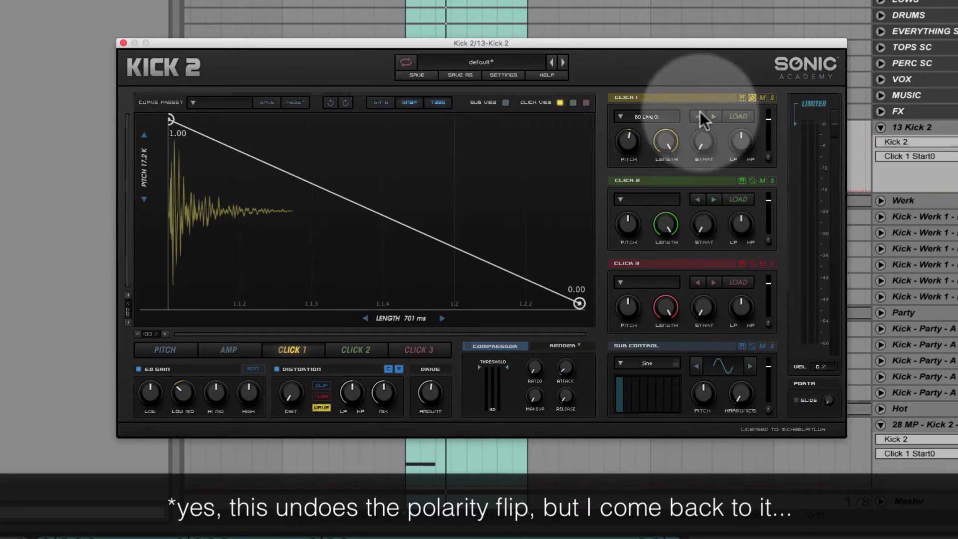
drag(704, 143, 705, 128)
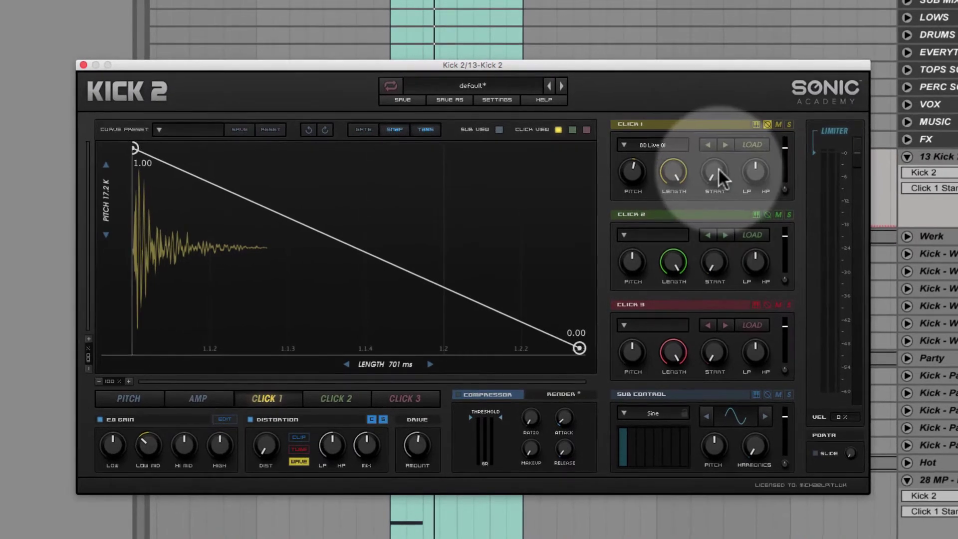
mouse_move(717, 165)
mouse_down()
mouse_move(729, 151)
mouse_move(714, 180)
mouse_up()
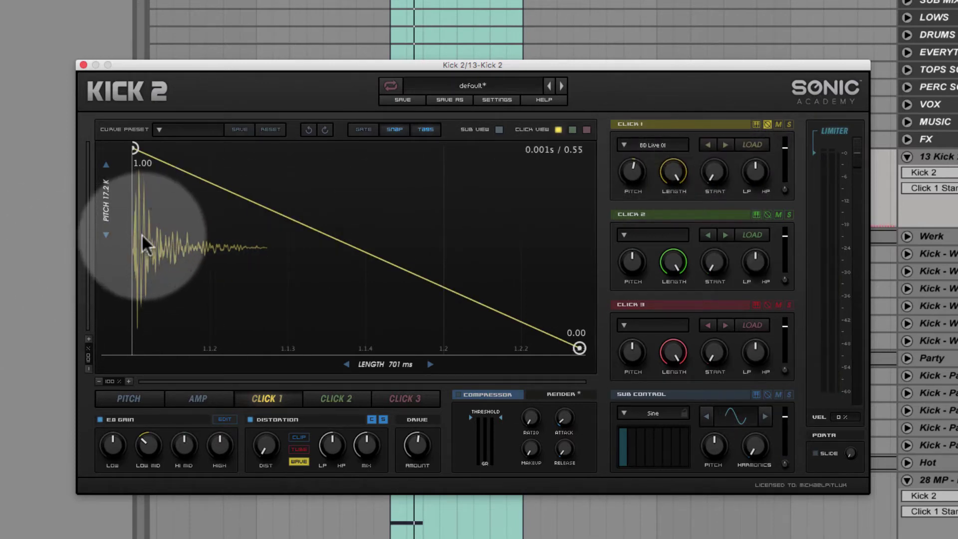
drag(719, 171, 728, 255)
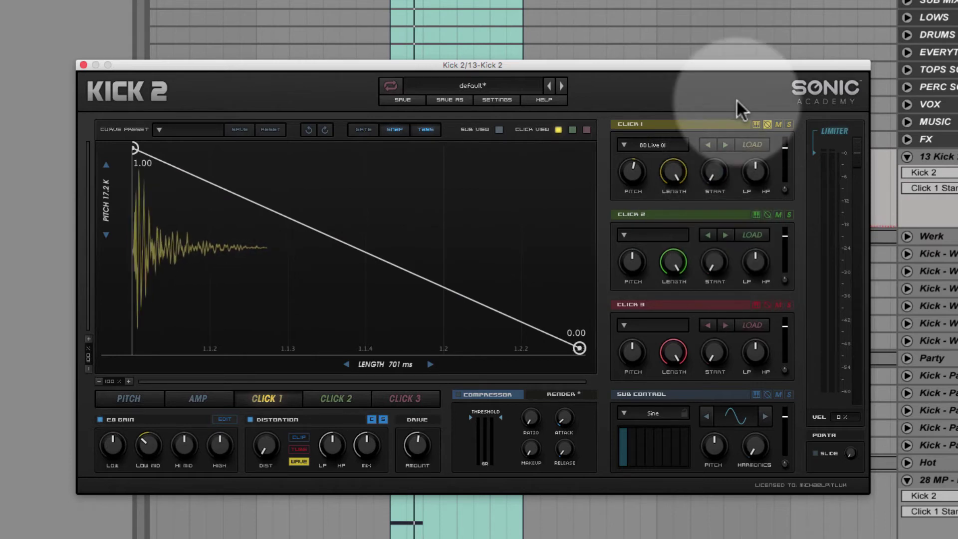
drag(716, 172, 772, 287)
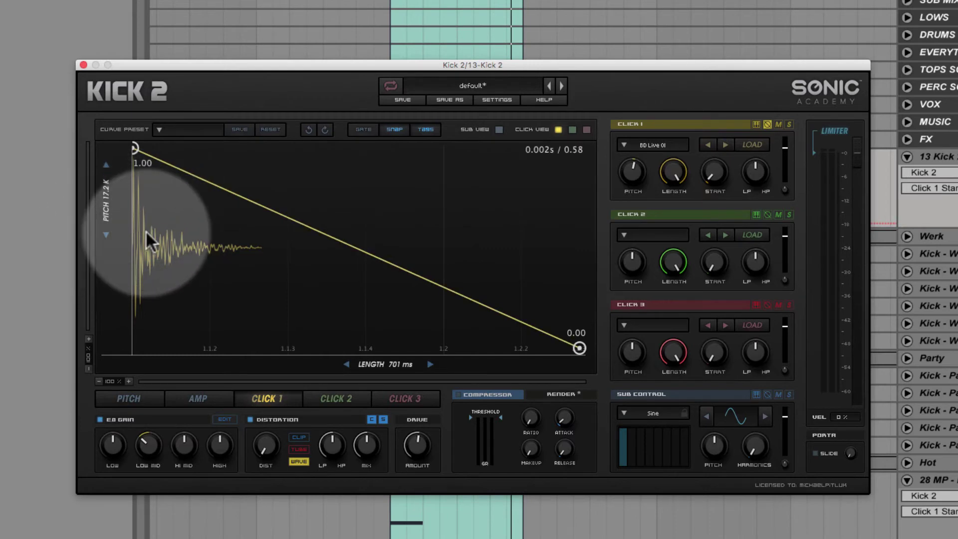
Add an attack ramp from 0.00 to 1.00 to Click 1's envelope and raise Click 1's gain slightly.
double_click(154, 154)
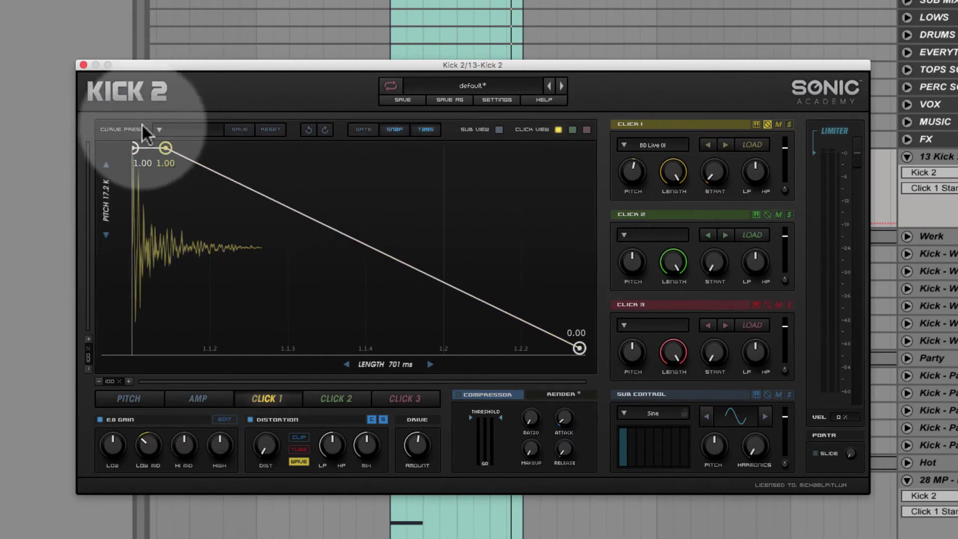
drag(133, 146, 135, 348)
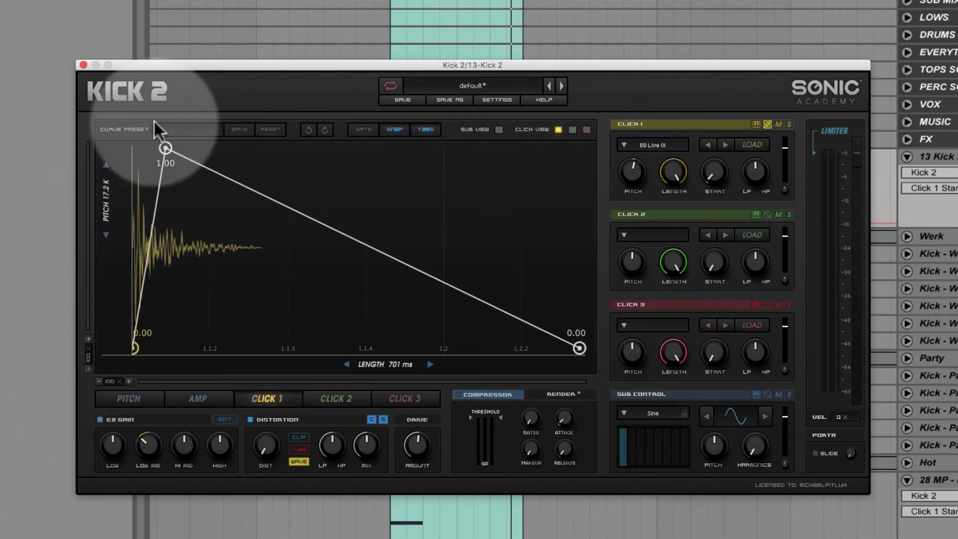
drag(165, 148, 196, 20)
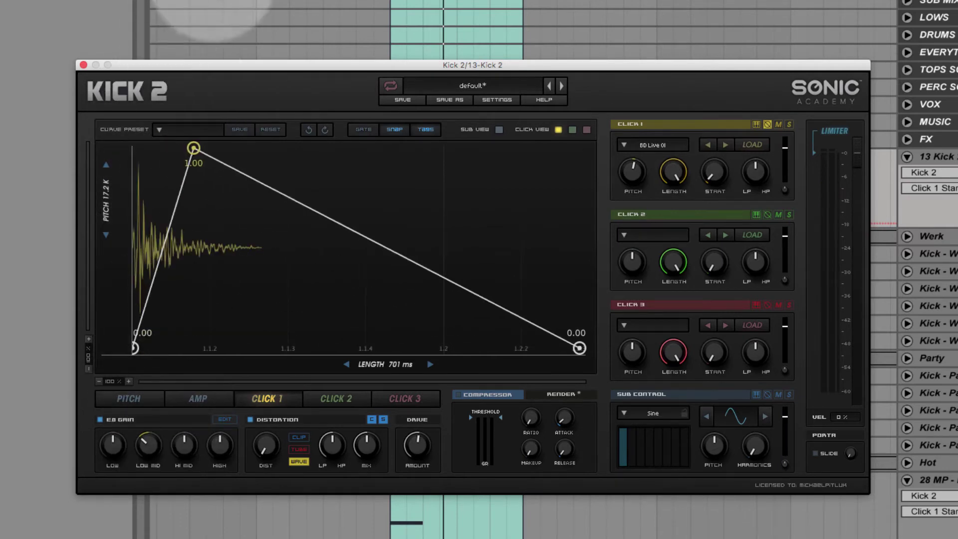
mouse_move(778, 170)
mouse_down()
mouse_move(776, 203)
mouse_move(785, 149)
mouse_move(789, 157)
mouse_move(782, 151)
mouse_up()
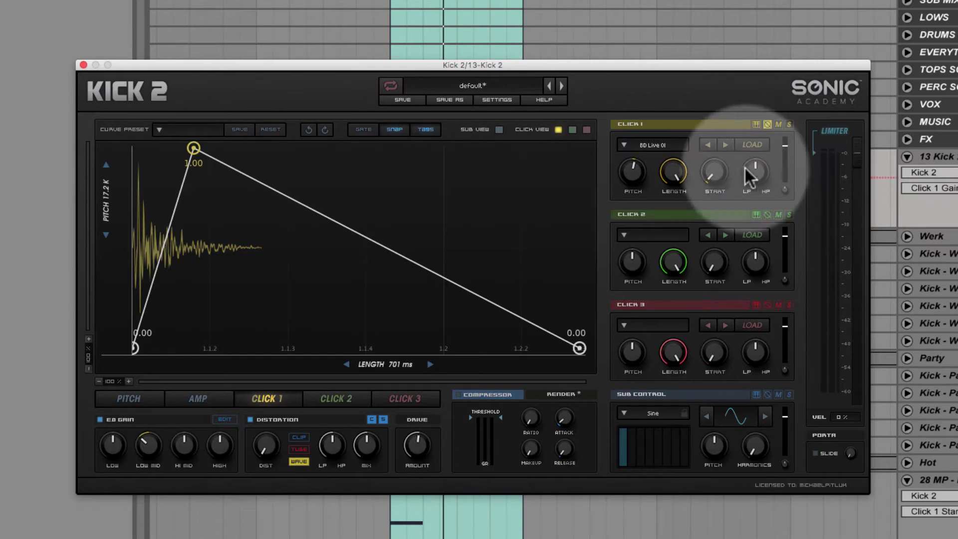
Lower the attack peak of Click 1's envelope to 0.85 and move the 0.00 decay end point earlier.
drag(193, 148, 166, 178)
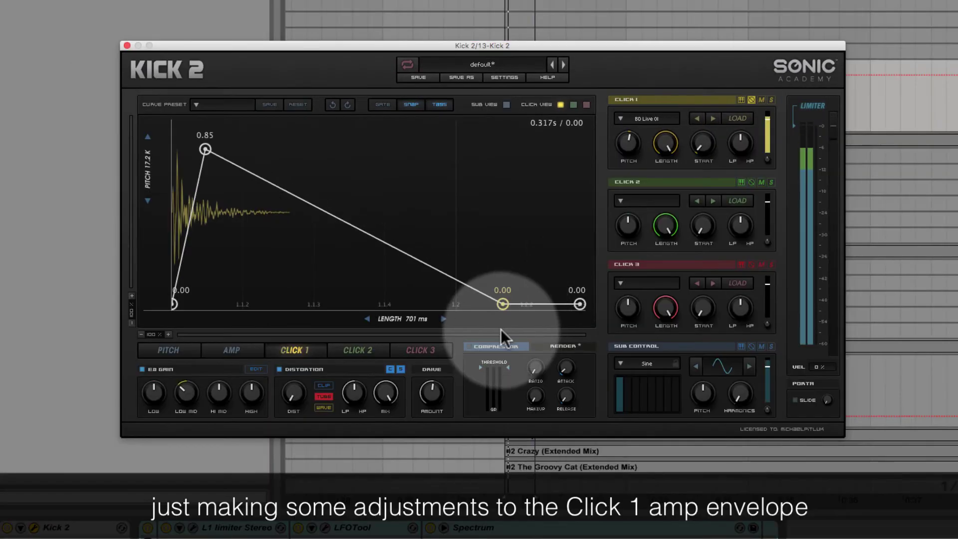
drag(501, 329, 432, 373)
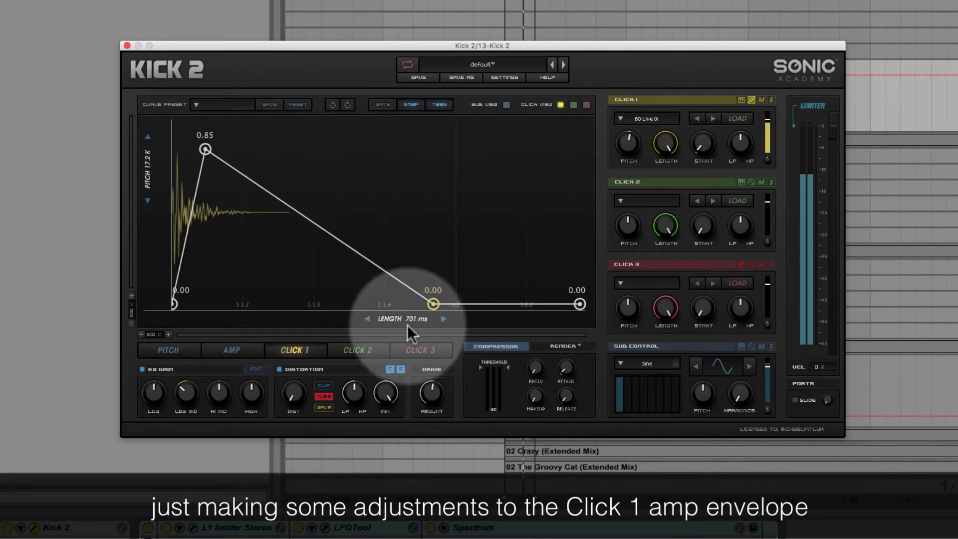
drag(382, 193, 422, 177)
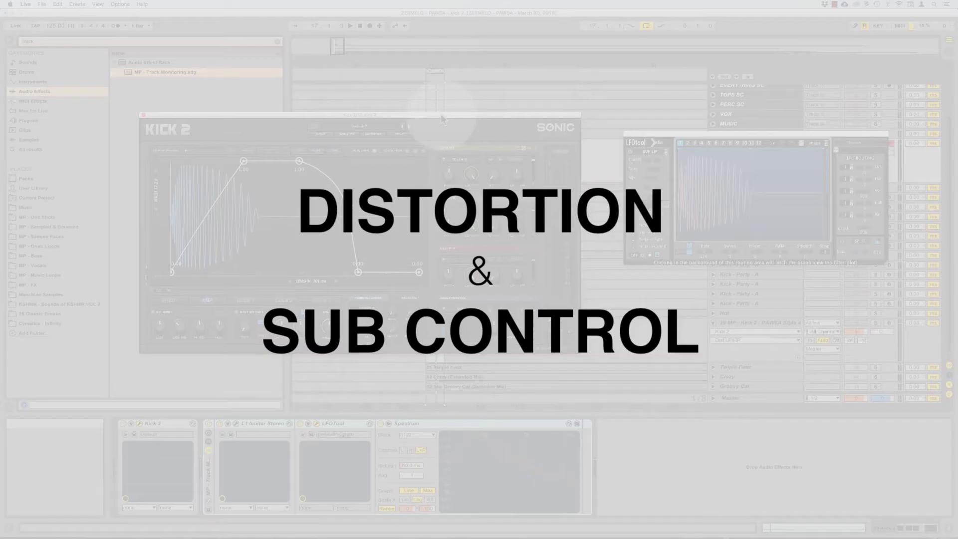
Set the distortion mix to 100% and cycle through the Tube and Wave types, ending on Clip.
drag(441, 114, 453, 111)
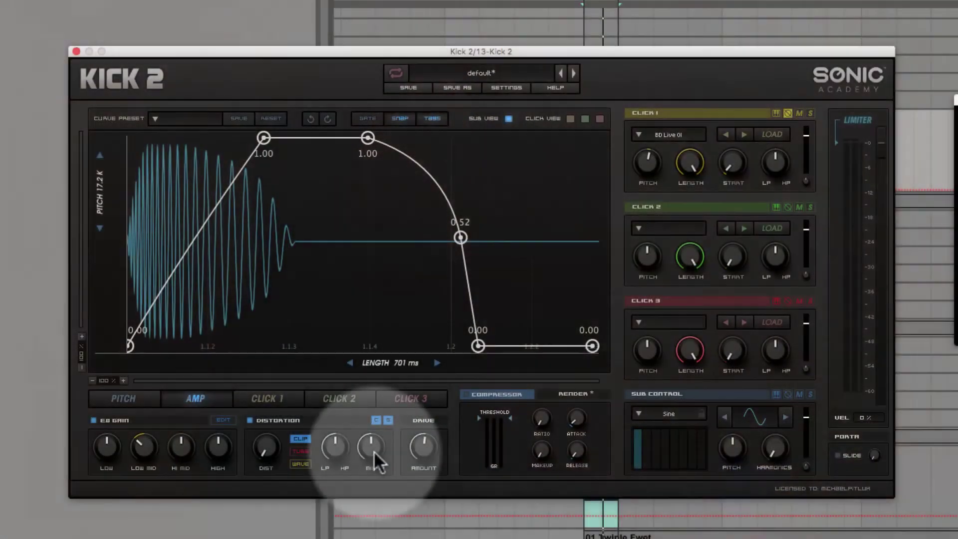
drag(375, 450, 494, 94)
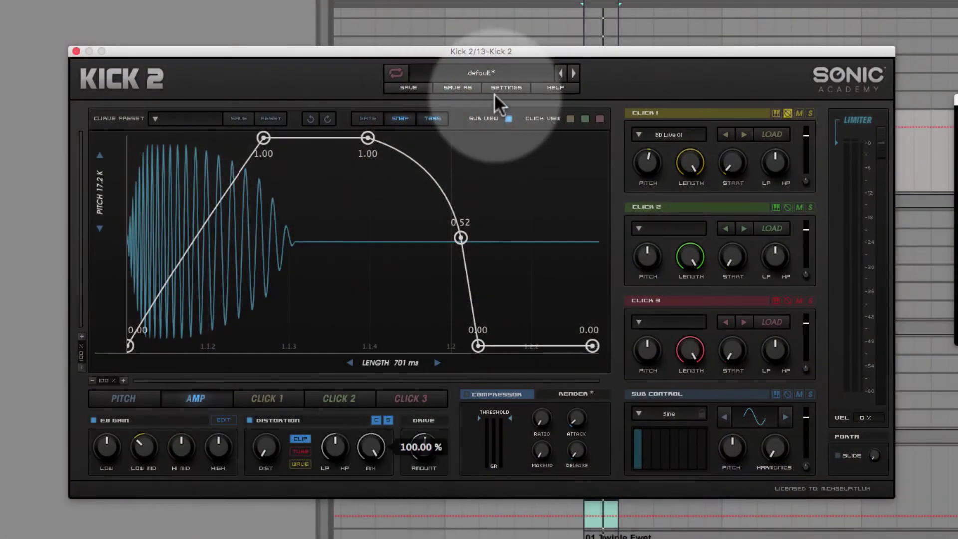
click(298, 452)
click(298, 463)
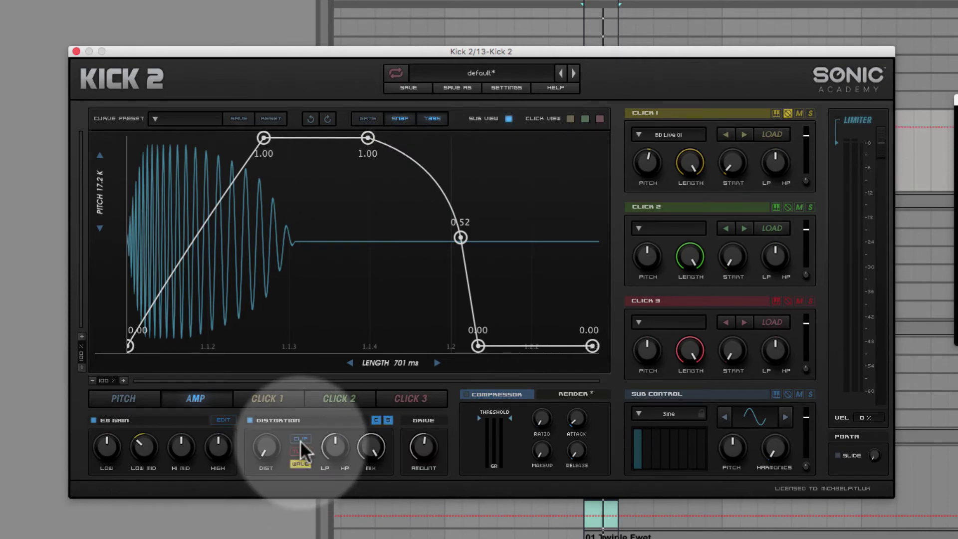
click(301, 439)
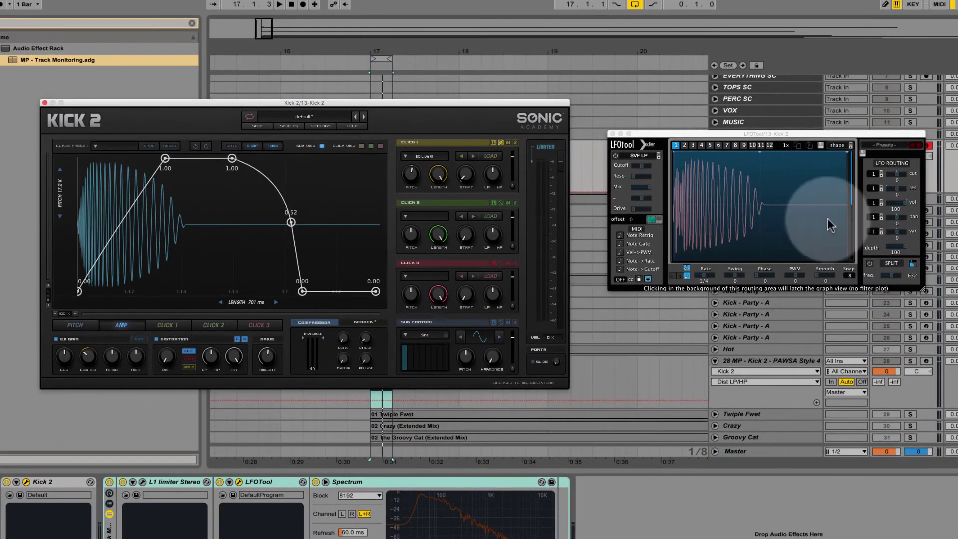
Audition Clip distortion at different amounts during playback, keeping the LFOTool waveform in view, and return the amount to zero.
drag(783, 133, 786, 165)
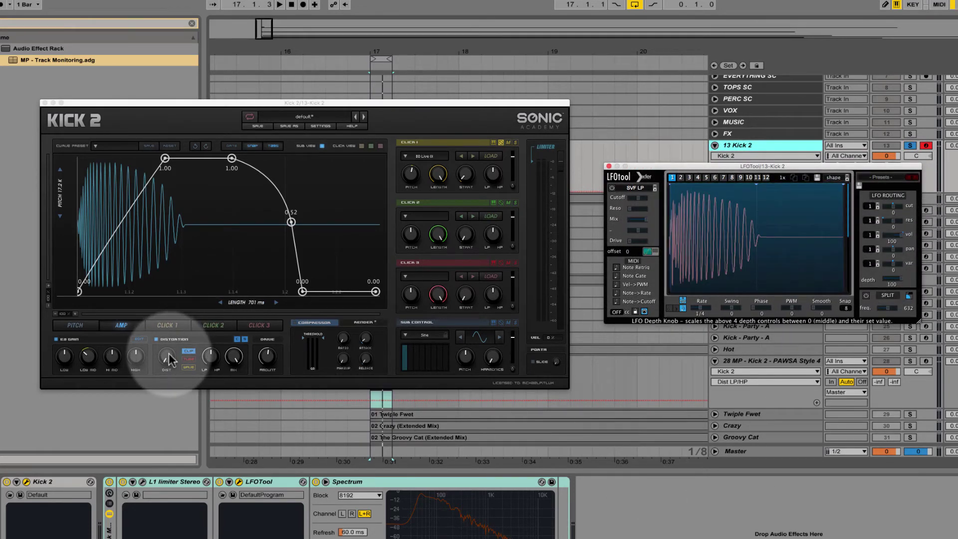
key(space)
drag(169, 353, 175, 440)
key(space)
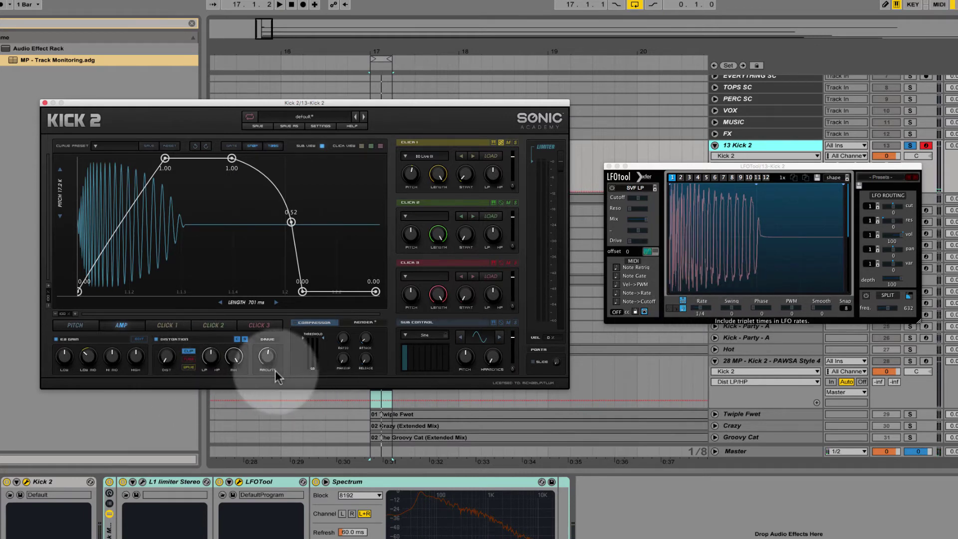
Audition Tube distortion during playback with the amount raised to about 60%, and reset the amount to zero.
click(190, 356)
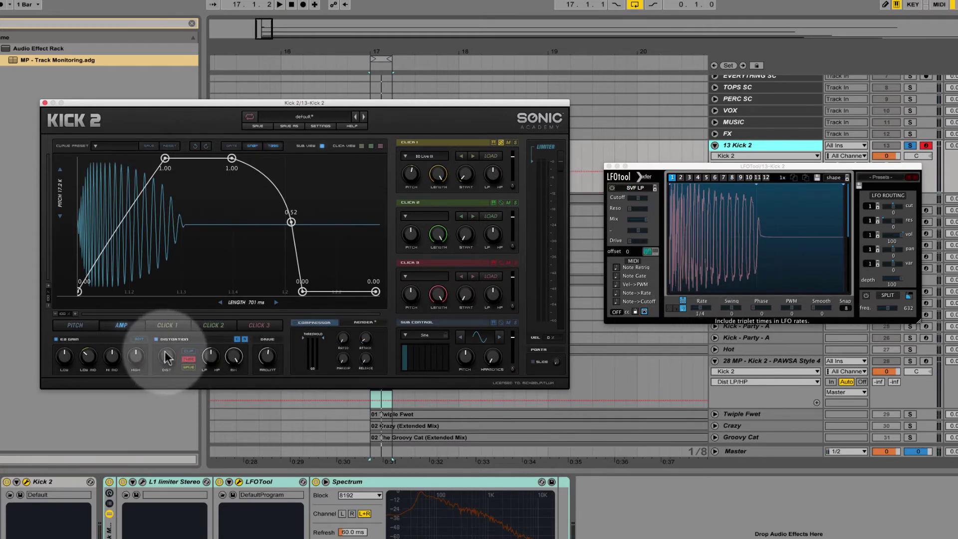
key(space)
drag(169, 359, 196, 312)
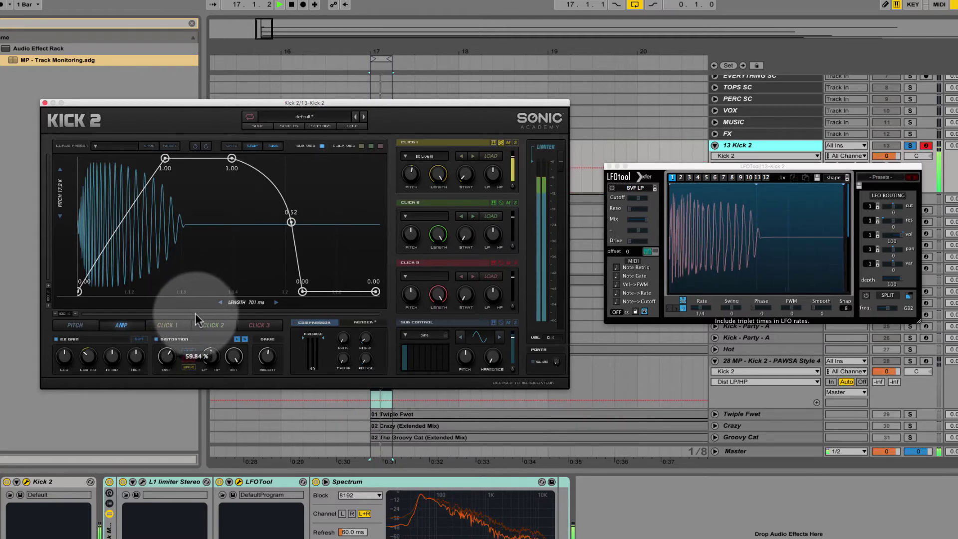
scroll(167, 358, down, 5)
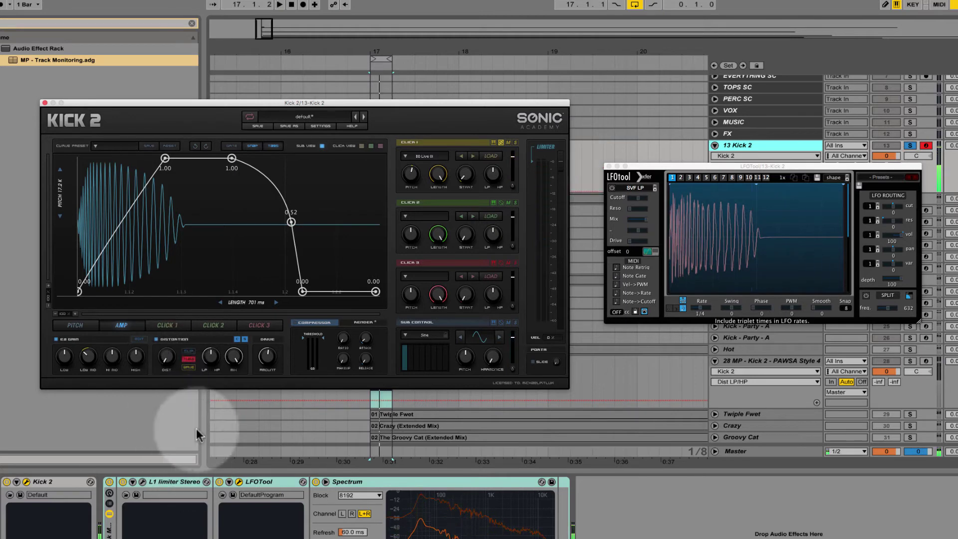
Switch the distortion to Wave, audition it with a raised amount during playback, and return to Tube at zero.
click(187, 368)
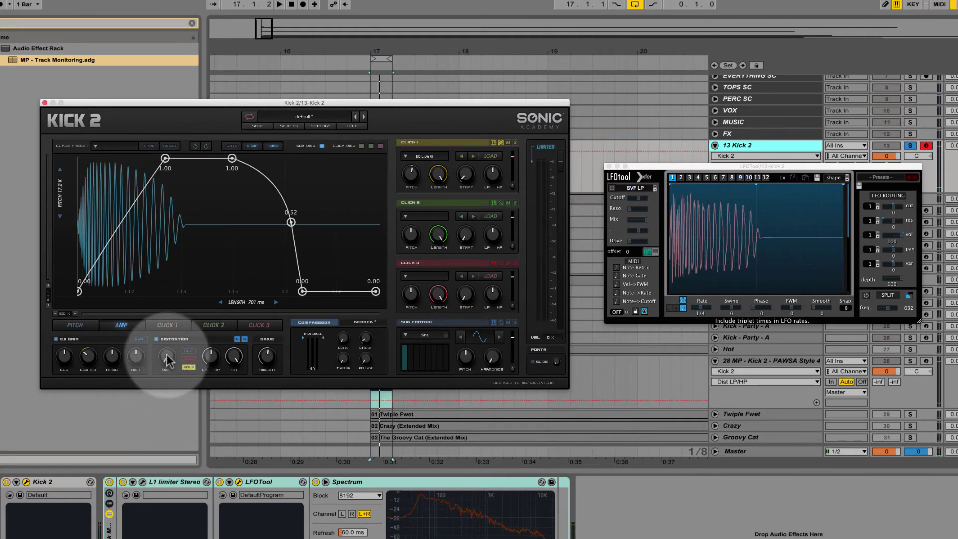
drag(169, 347, 171, 329)
key(space)
key(space)
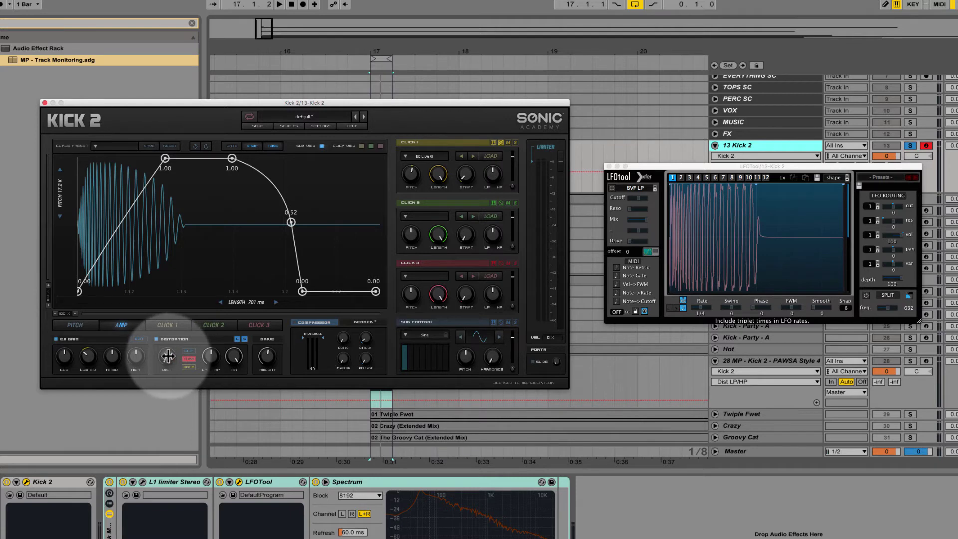
Raise the Tube distortion amount during playback and turn the distortion filter towards low-pass.
key(space)
drag(167, 356, 180, 291)
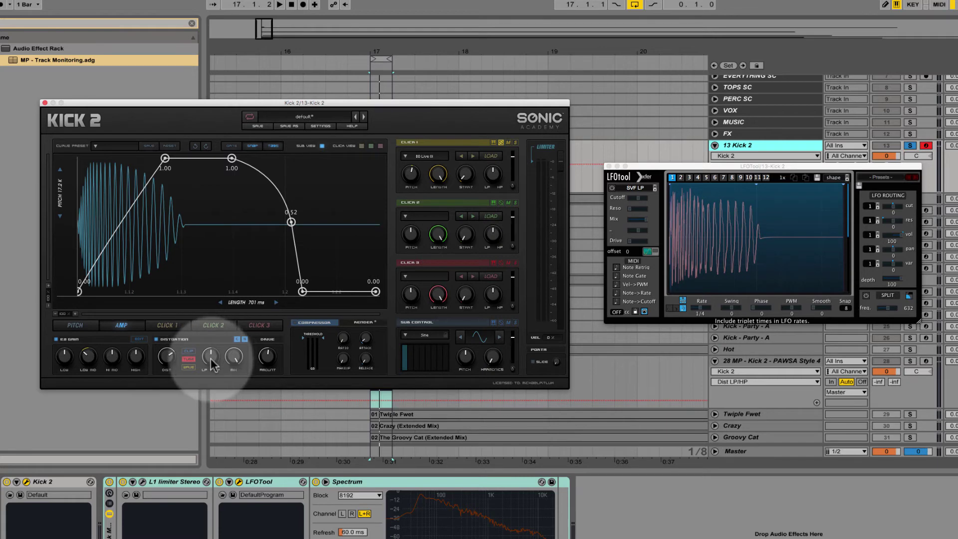
key(space)
mouse_move(210, 372)
mouse_down()
mouse_move(211, 381)
mouse_move(204, 361)
mouse_up()
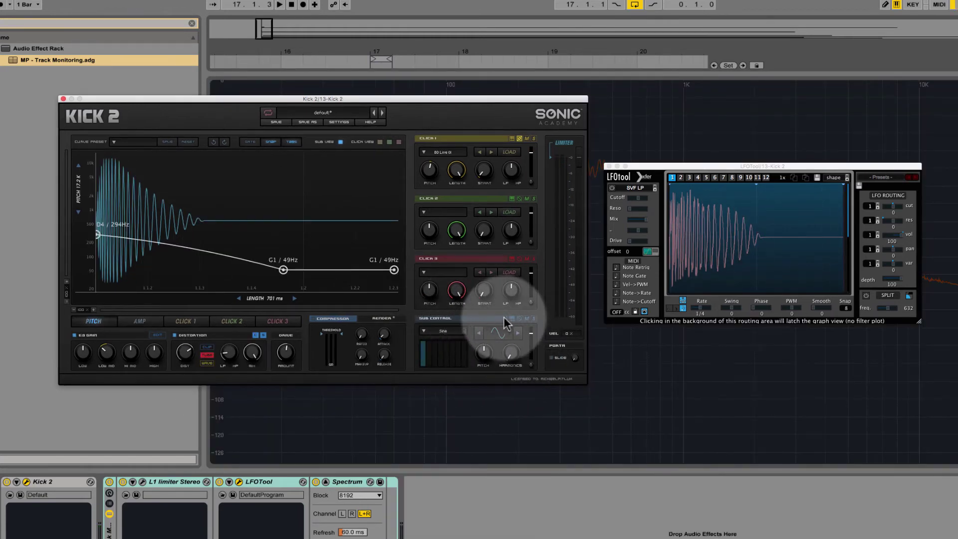
Load the factory KickLive waveform from the Kicks category into the sub, comparing it with SS12 Kick.
click(447, 331)
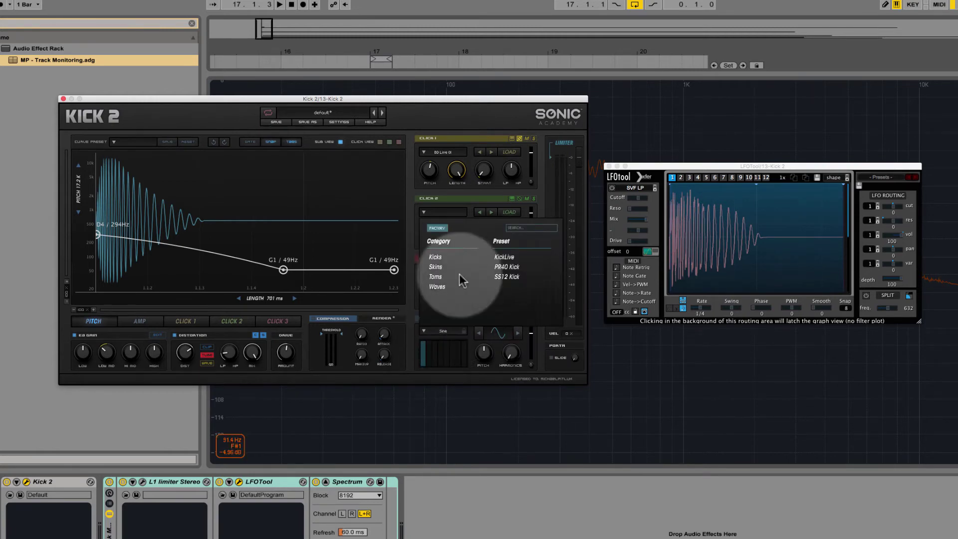
click(433, 257)
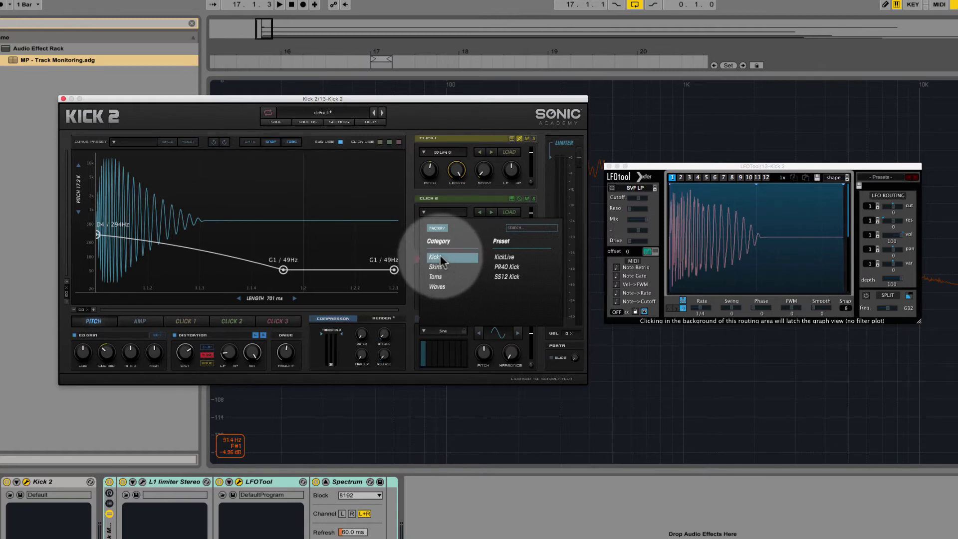
click(503, 255)
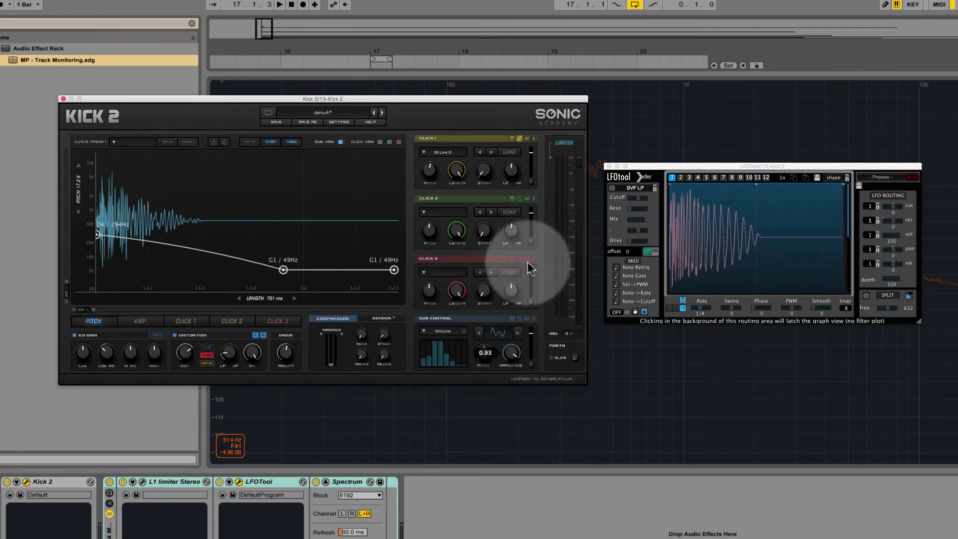
click(519, 334)
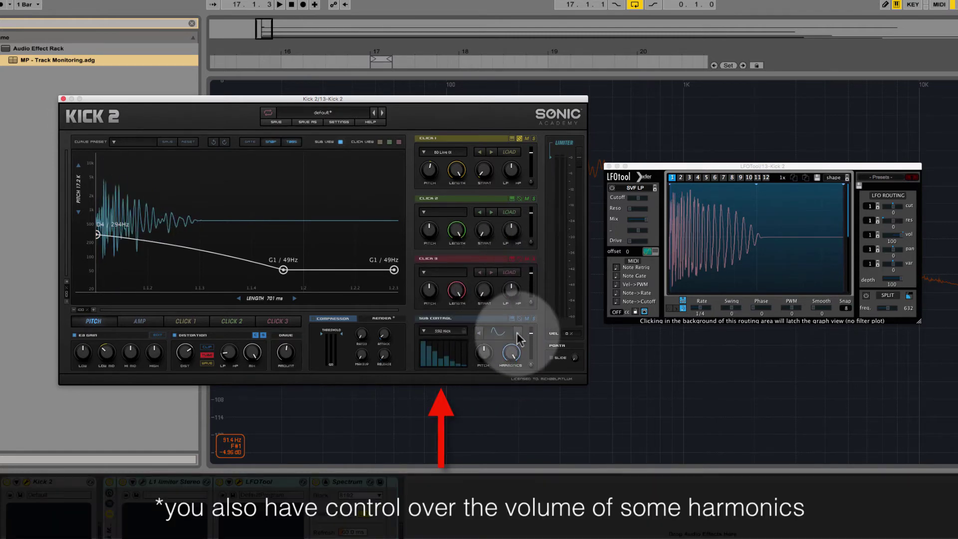
click(443, 333)
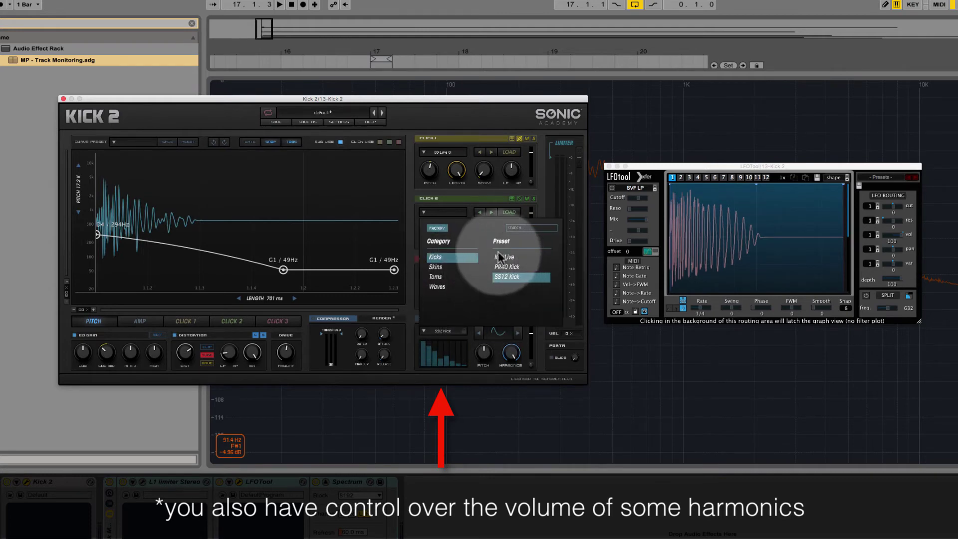
click(501, 256)
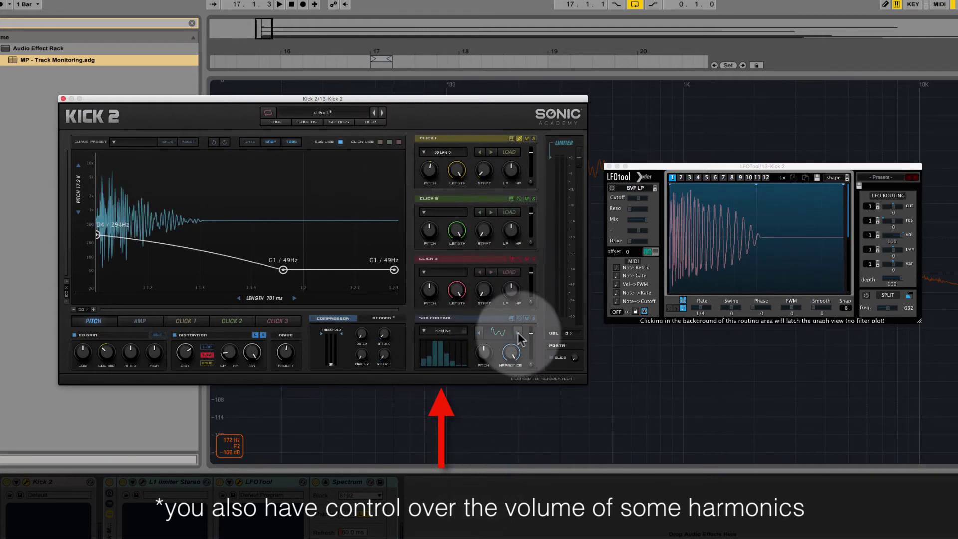
Audition the sub waveforms during playback, switch the sub to SS12 Kick and reduce its harmonics to 0.71.
click(455, 331)
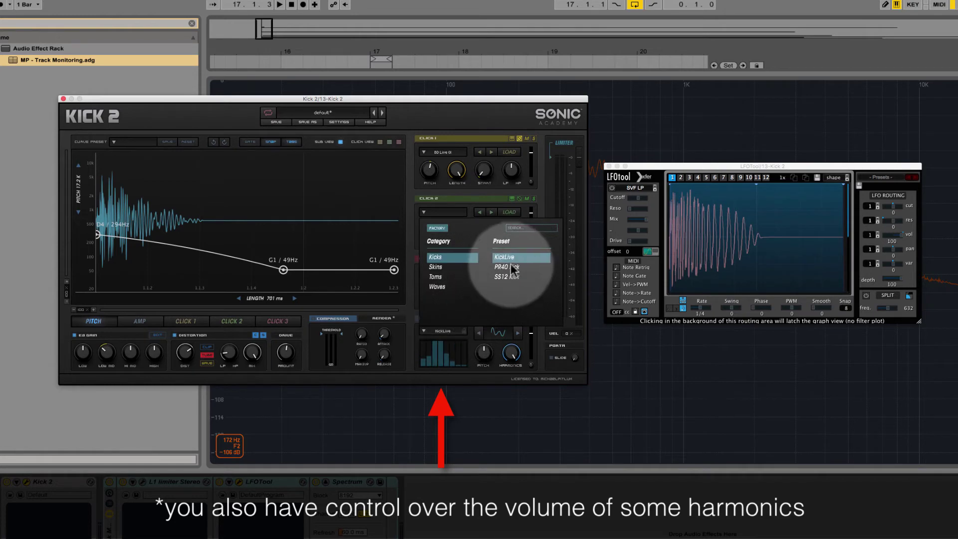
key(space)
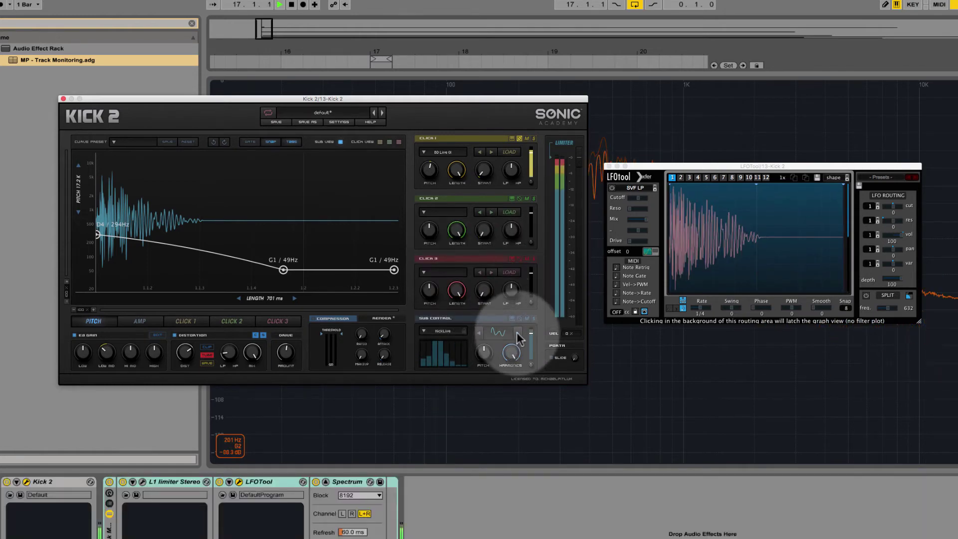
click(517, 333)
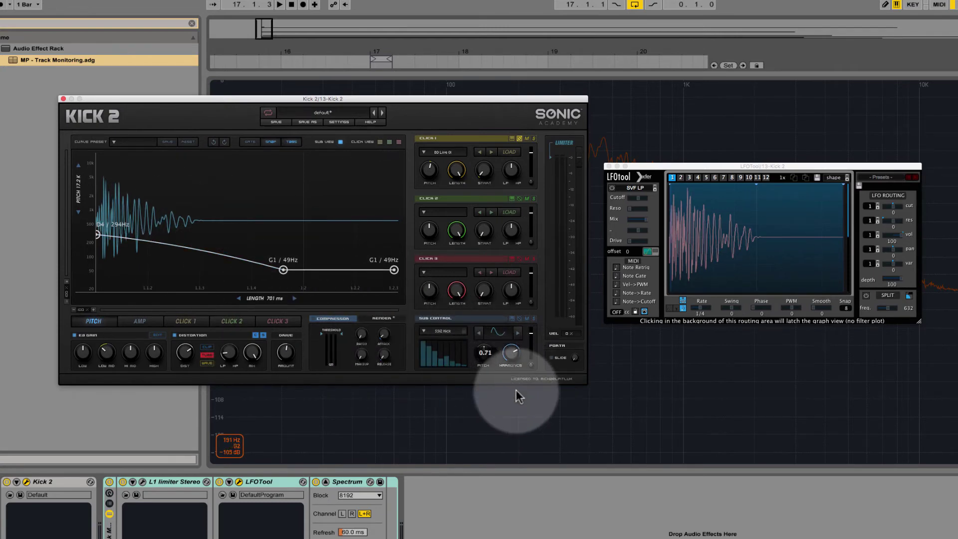
drag(512, 361, 517, 397)
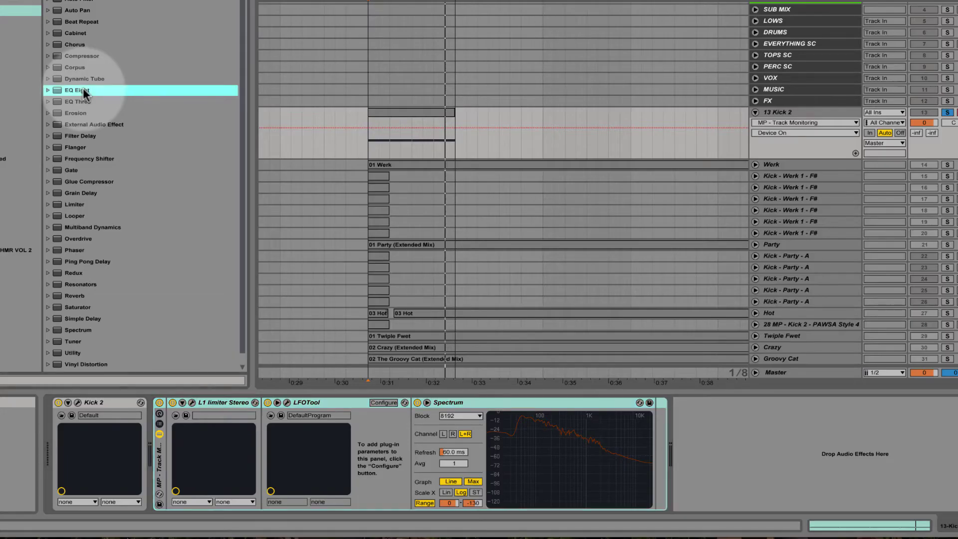
Insert an EQ Eight directly after Kick 2, and view Kick 2's built-in EQ curve before closing the plug-in window.
drag(83, 87, 150, 419)
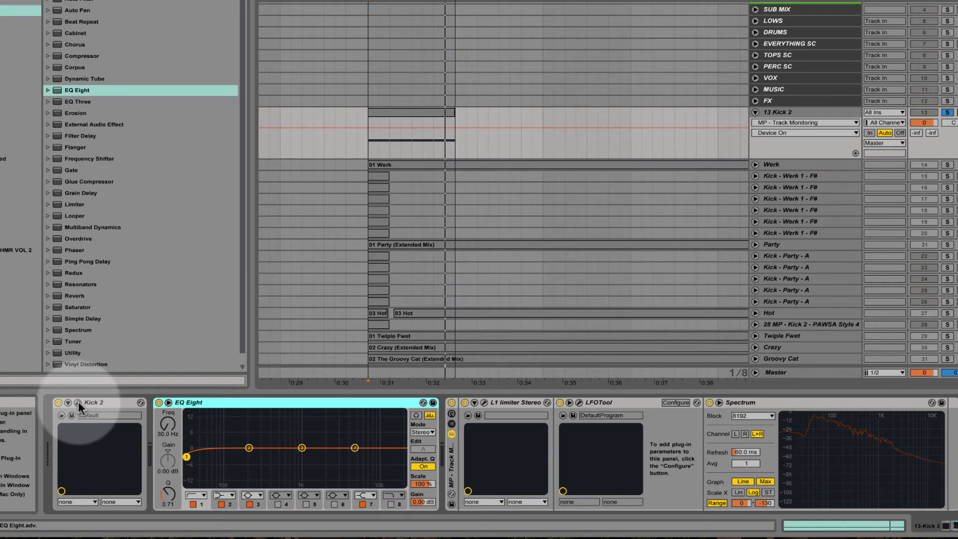
click(78, 402)
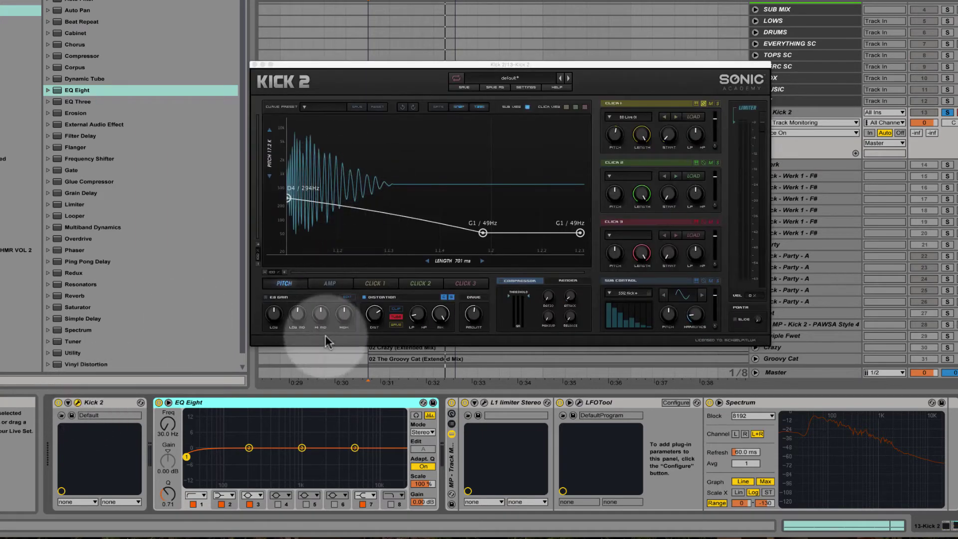
click(347, 298)
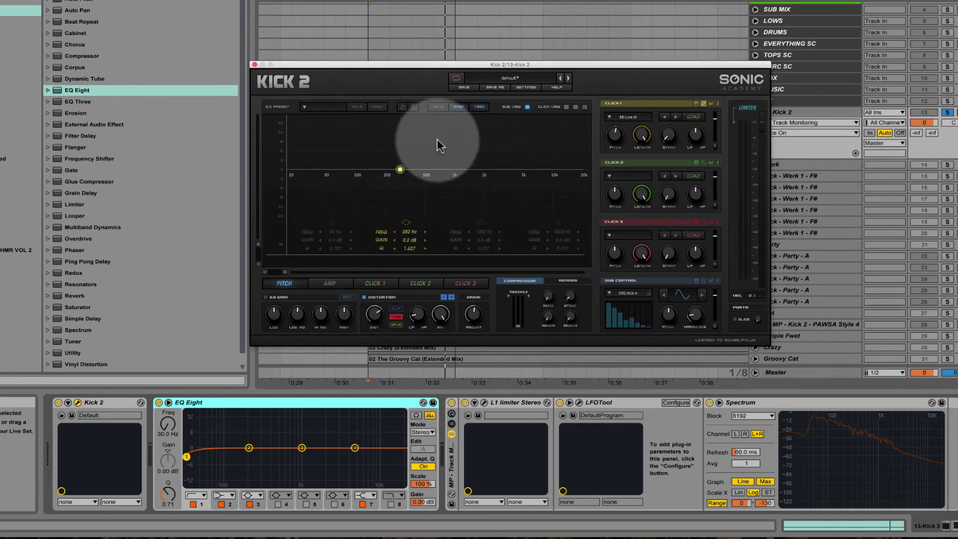
click(255, 65)
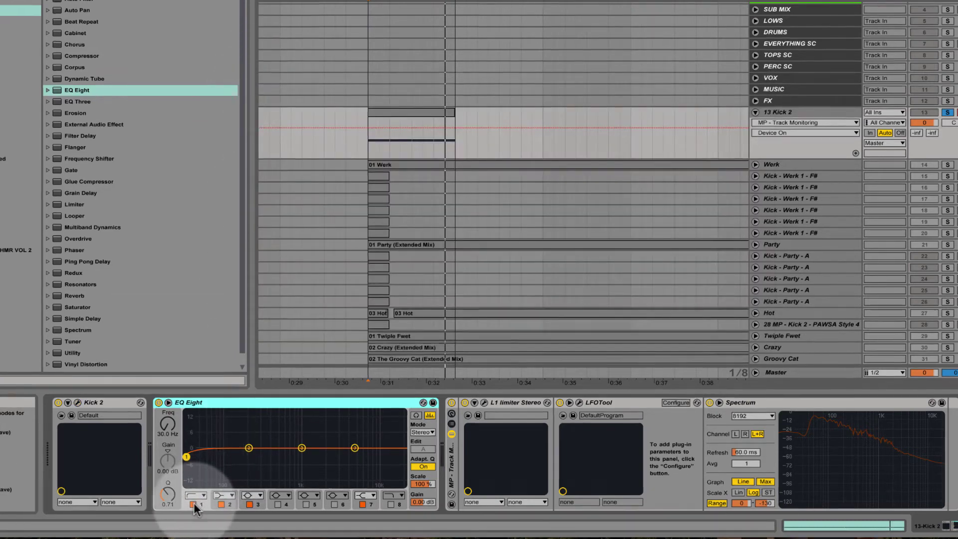
Disable EQ Eight bands 1 and 2 and set band 3 to 49.0 Hz, Q 2.50 and a 2.50 dB boost, auditioning during playback.
click(193, 504)
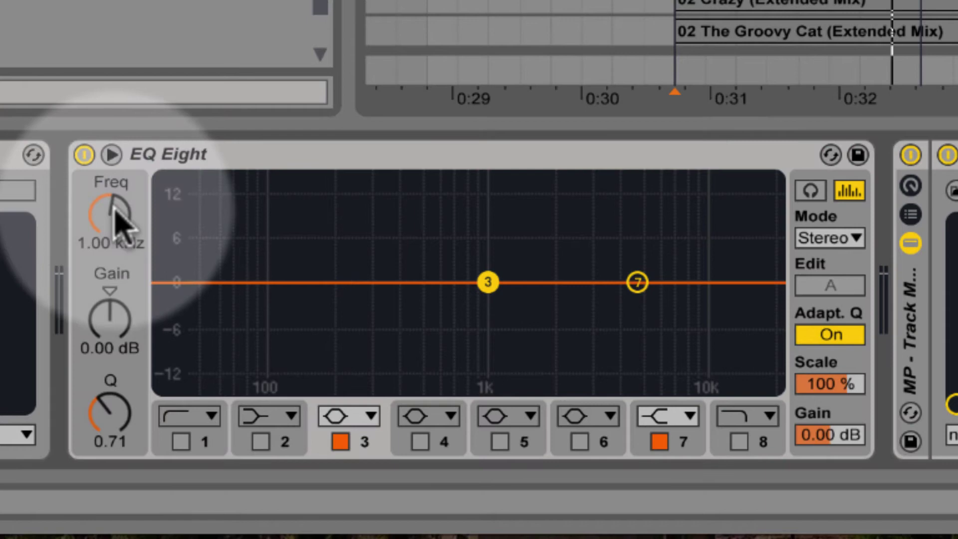
click(117, 208)
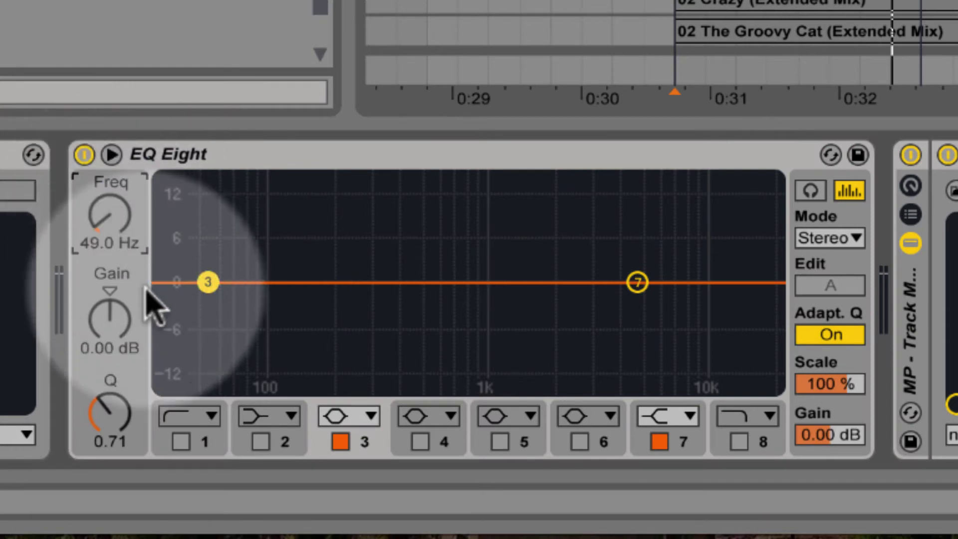
mouse_move(107, 414)
mouse_down()
mouse_move(108, 394)
mouse_move(108, 415)
mouse_up()
key(space)
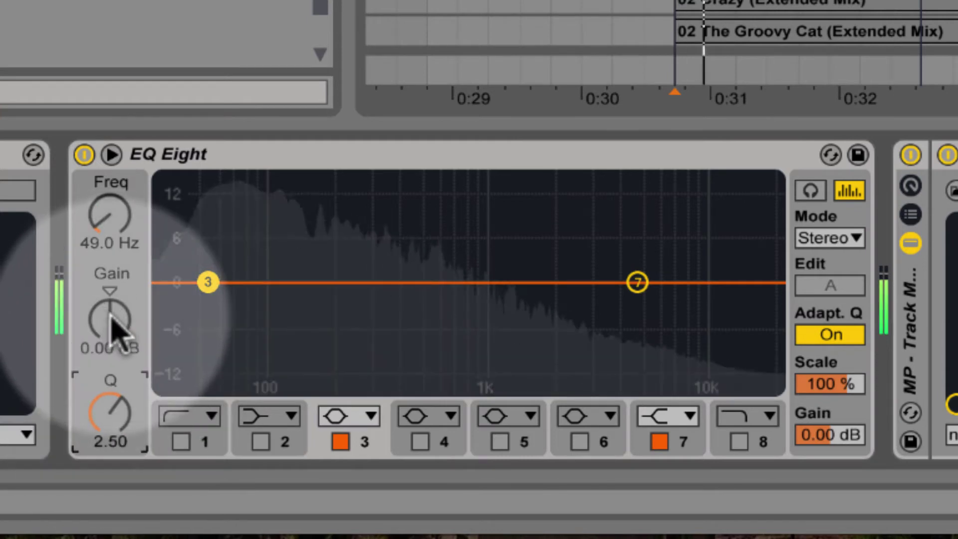
mouse_move(111, 317)
mouse_down()
mouse_move(111, 299)
mouse_move(111, 322)
mouse_up()
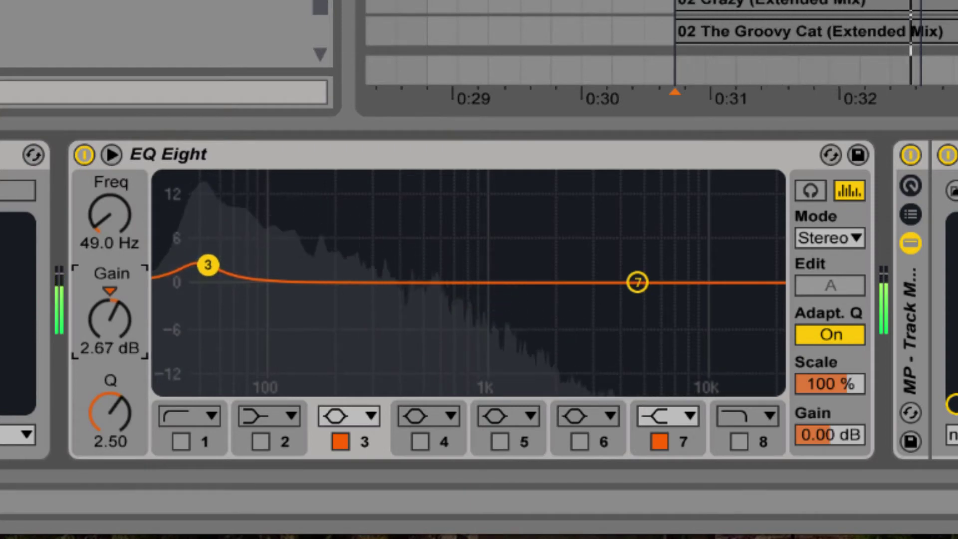
key(space)
click(355, 231)
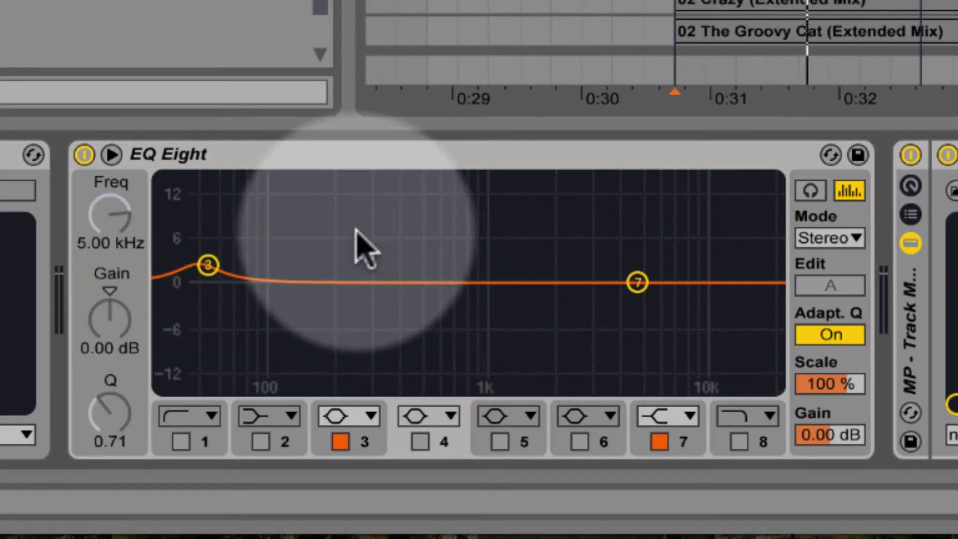
drag(314, 218, 167, 303)
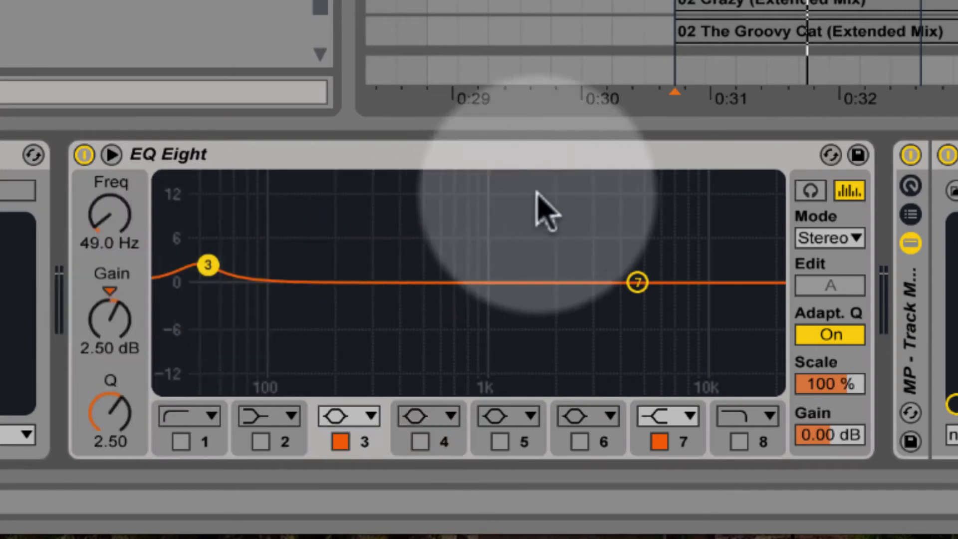
Disable band 7, enable band 6 and sweep it with a 12.4 dB boost to 1.57 kHz during playback.
click(659, 442)
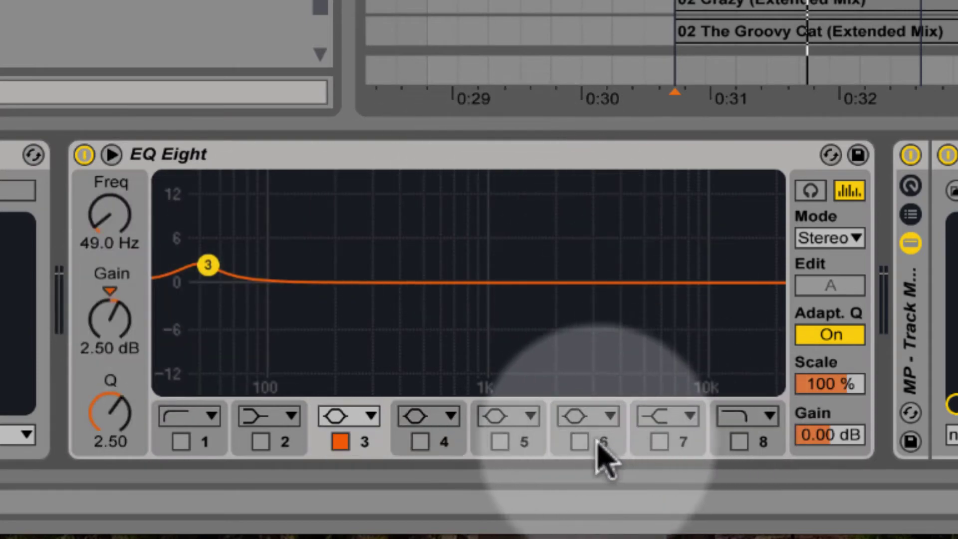
click(580, 442)
click(97, 227)
key(space)
drag(107, 325, 107, 289)
mouse_move(104, 252)
mouse_down()
mouse_move(104, 231)
mouse_move(104, 259)
mouse_move(104, 242)
mouse_up()
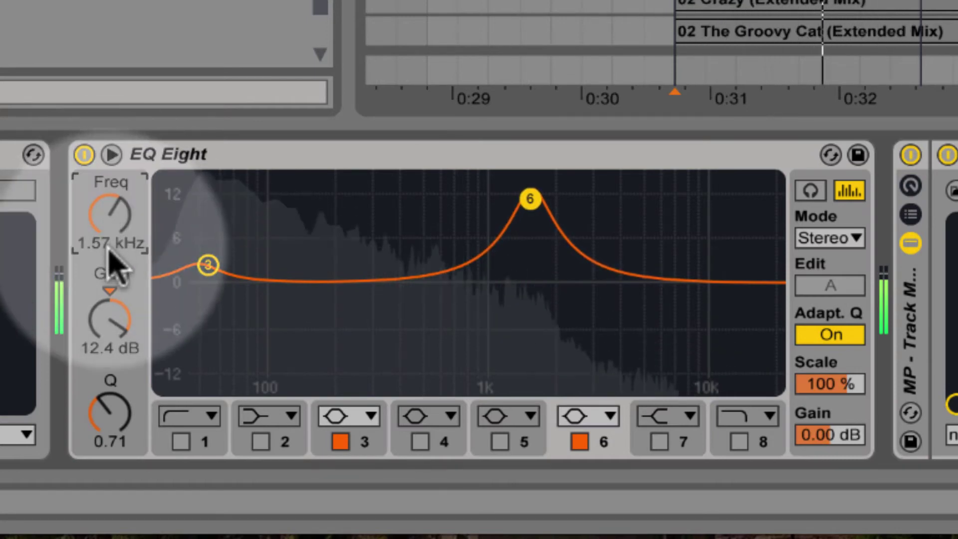
Reset band 6's gain, raise it to a gentle boost of about 4 dB during playback, and stop playback.
drag(110, 308, 103, 336)
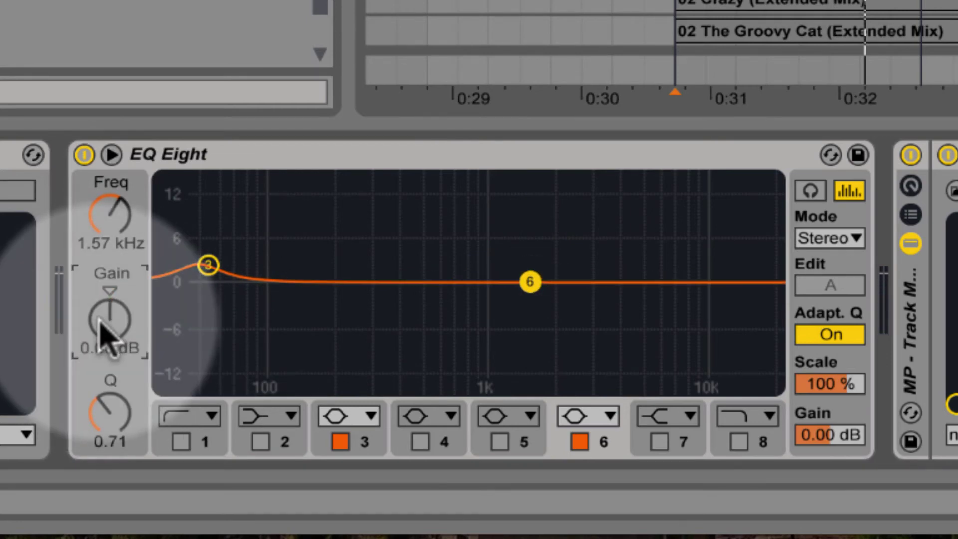
key(space)
drag(105, 335, 105, 322)
click(429, 417)
key(space)
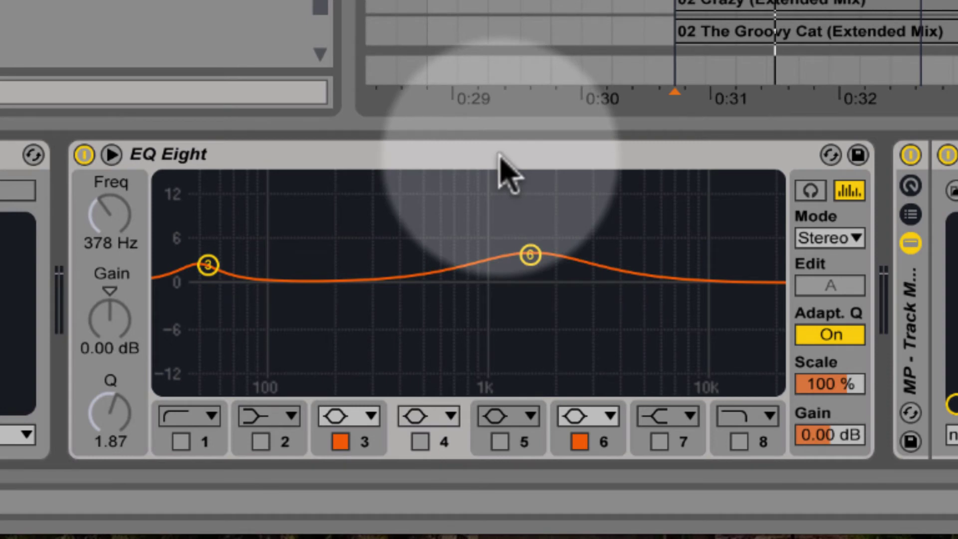
click(501, 156)
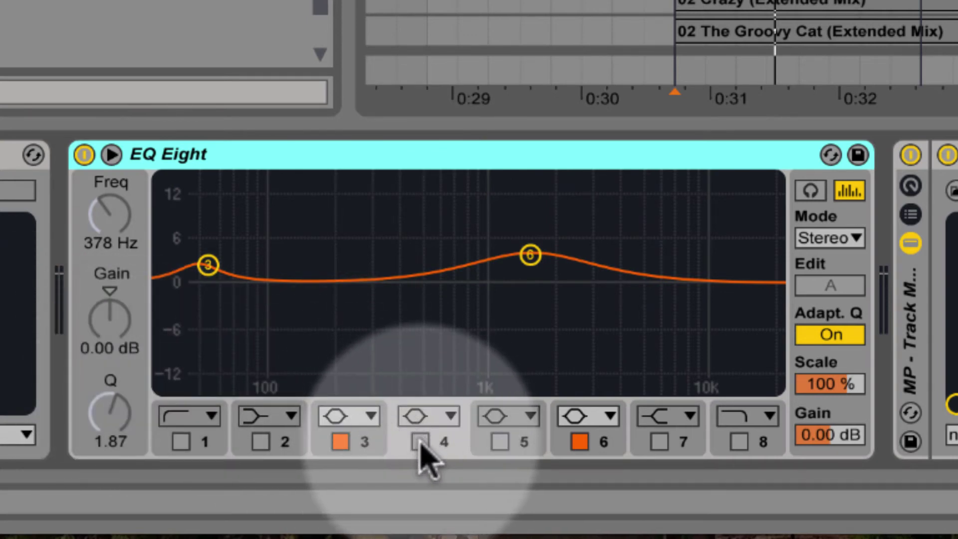
Enable band 5 as a narrow cut at 117 Hz with -15.0 dB gain and Q 1.65.
click(500, 442)
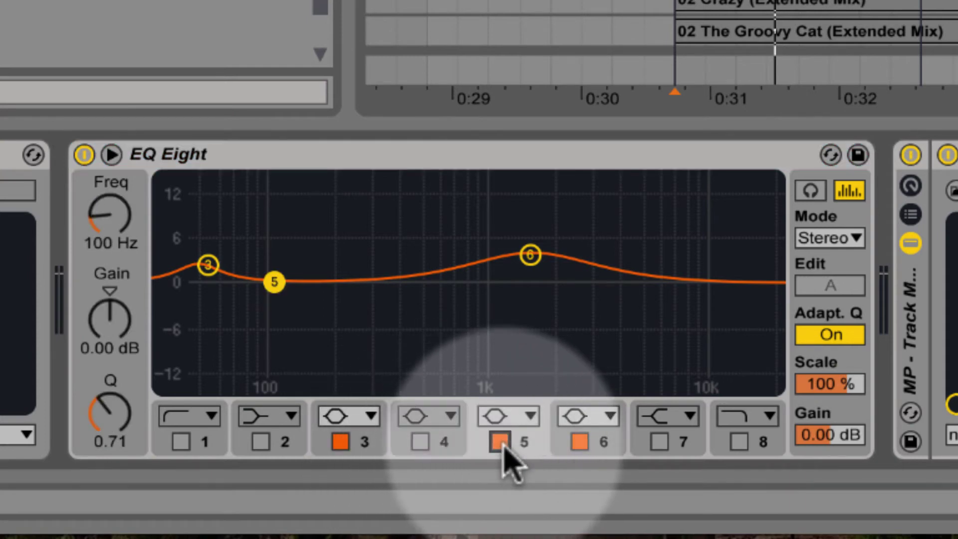
drag(119, 213, 128, 238)
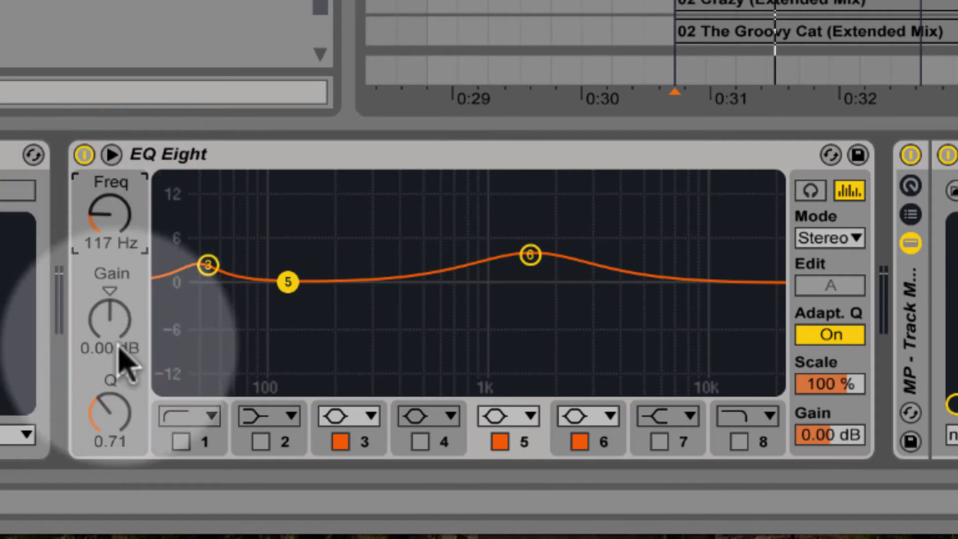
drag(110, 412, 101, 368)
drag(109, 319, 109, 349)
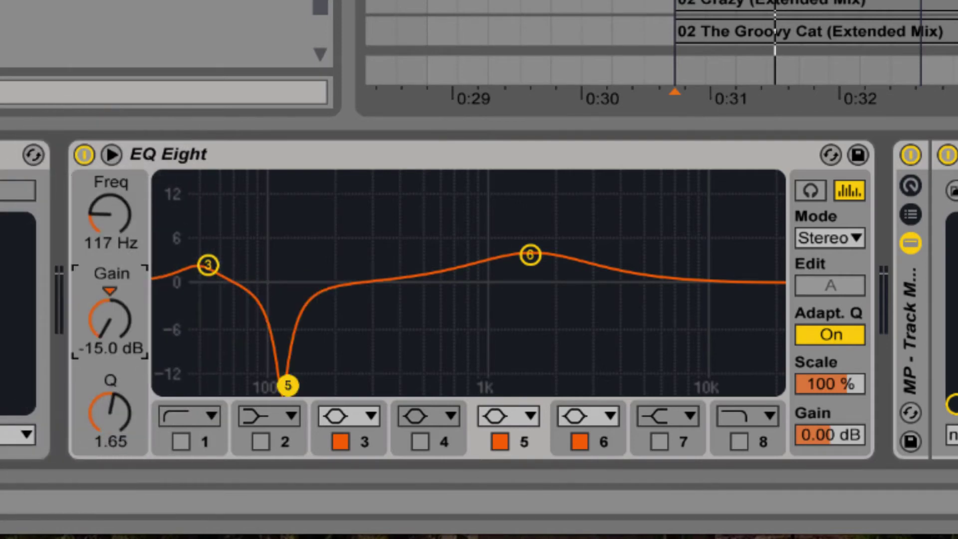
click(250, 355)
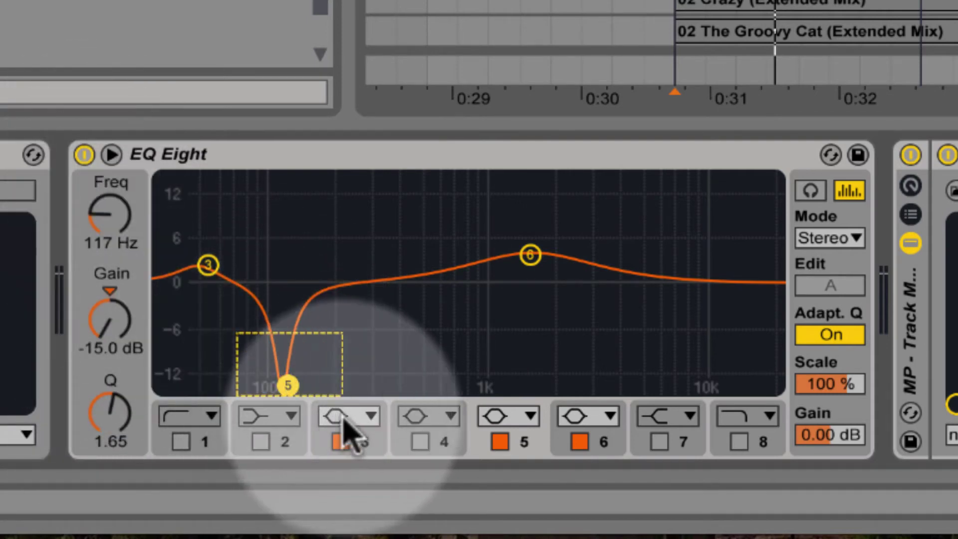
Move the band 5 cut up through 271 Hz to 372 Hz.
drag(128, 240, 129, 205)
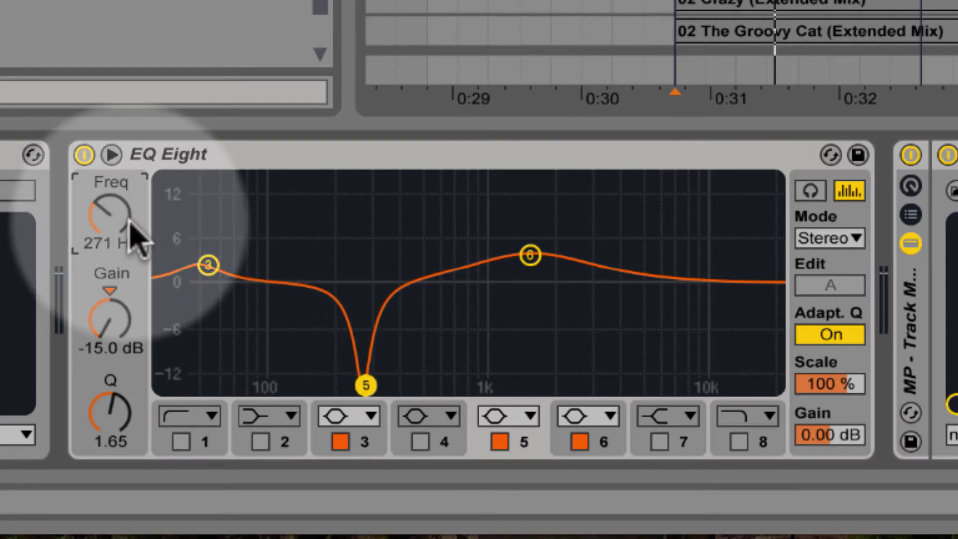
drag(289, 338, 414, 397)
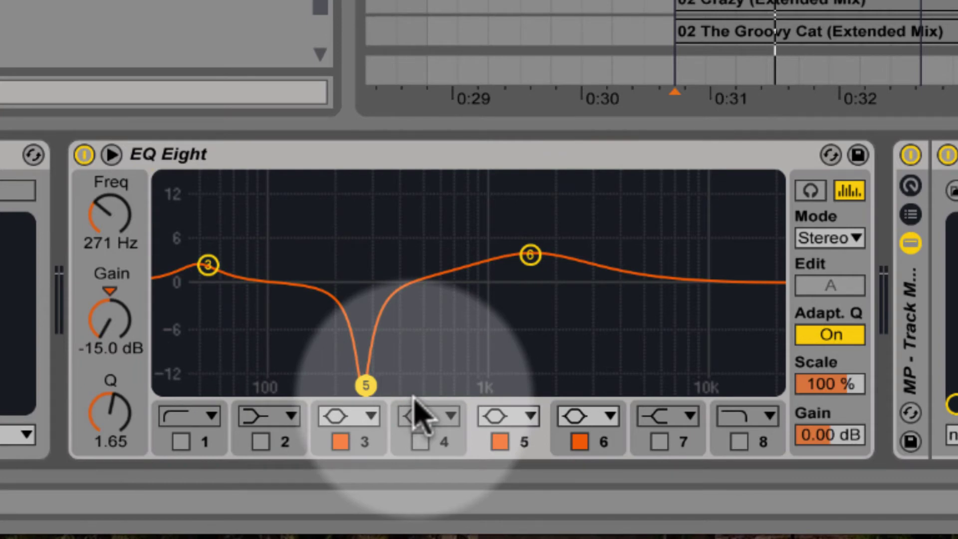
drag(289, 328, 434, 382)
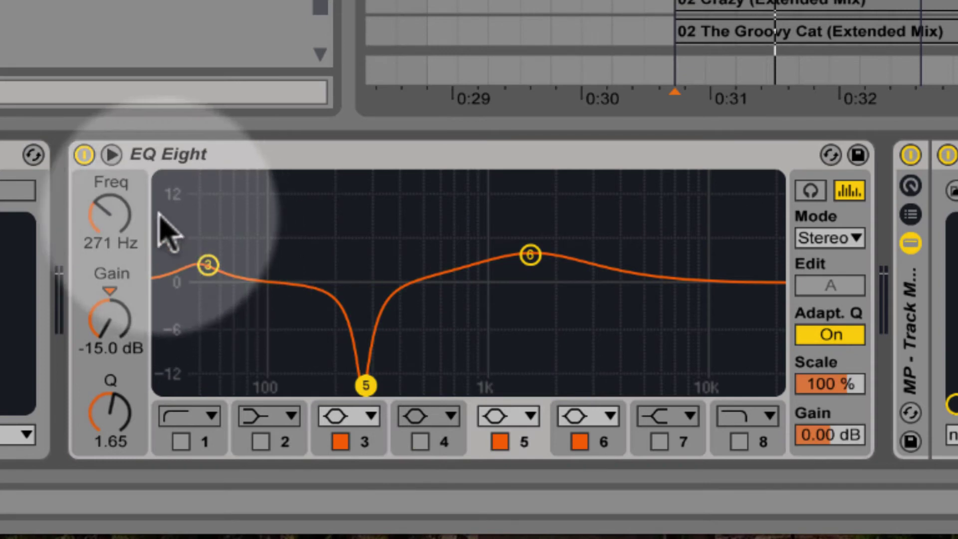
mouse_move(120, 215)
mouse_down()
mouse_move(119, 227)
mouse_move(117, 169)
mouse_move(113, 210)
mouse_up()
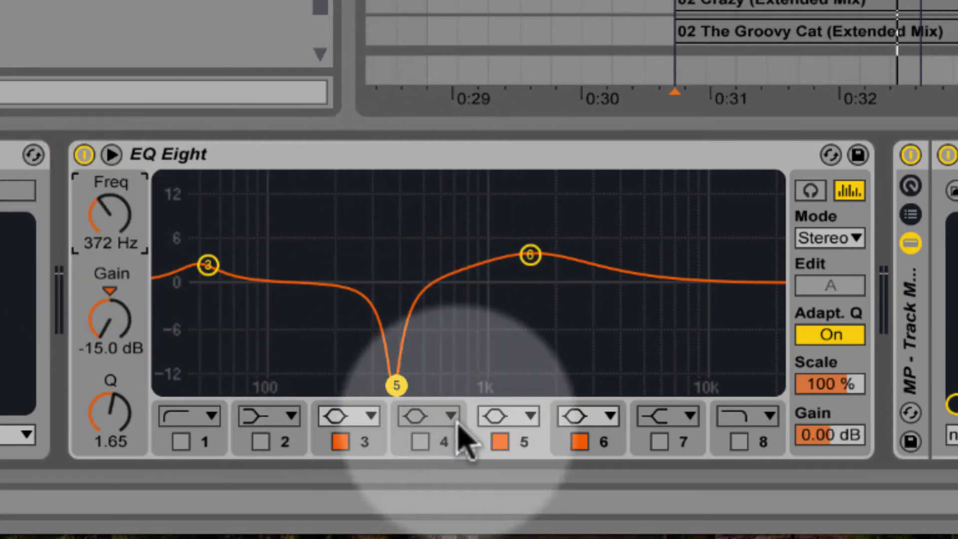
Compare the kick with and without the band 5 cut by toggling the band during playback.
click(499, 442)
click(499, 441)
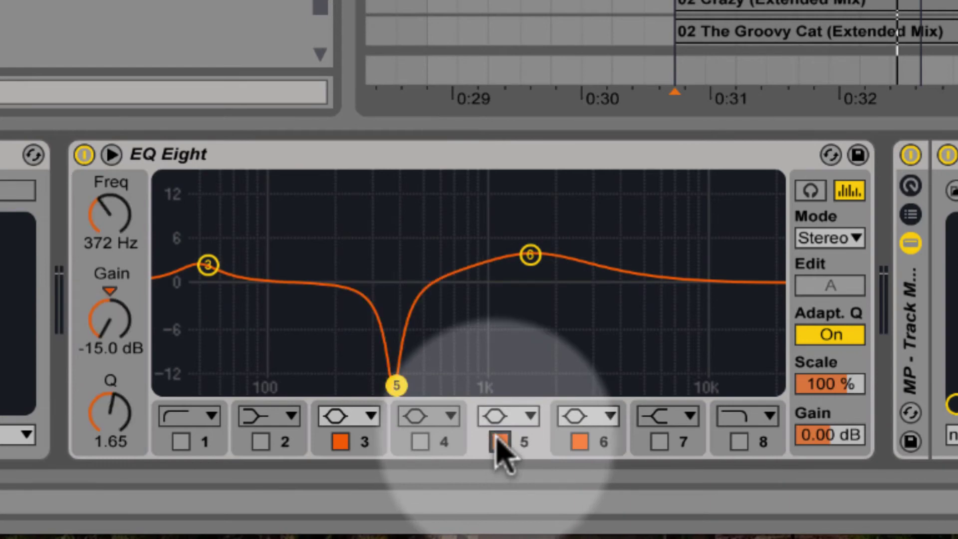
click(489, 441)
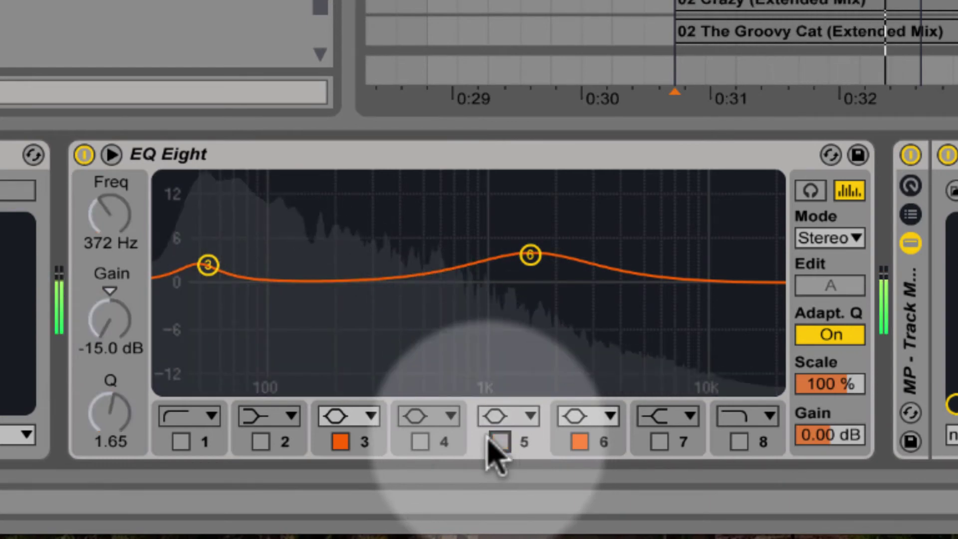
click(491, 441)
click(494, 442)
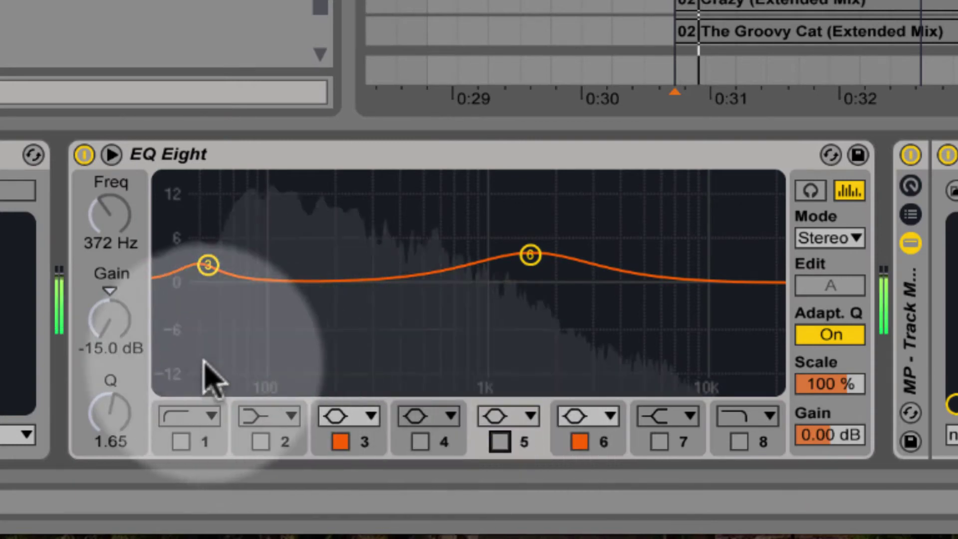
click(501, 442)
Audition band 5 with a 2.38 dB boost and a -15.0 dB cut, then bring its gain back near zero.
drag(110, 320, 110, 285)
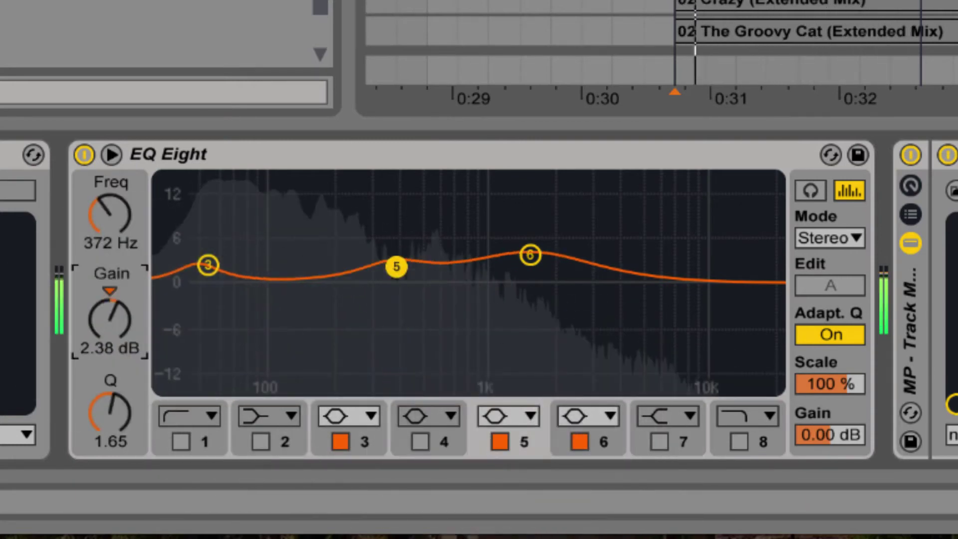
drag(122, 331, 122, 391)
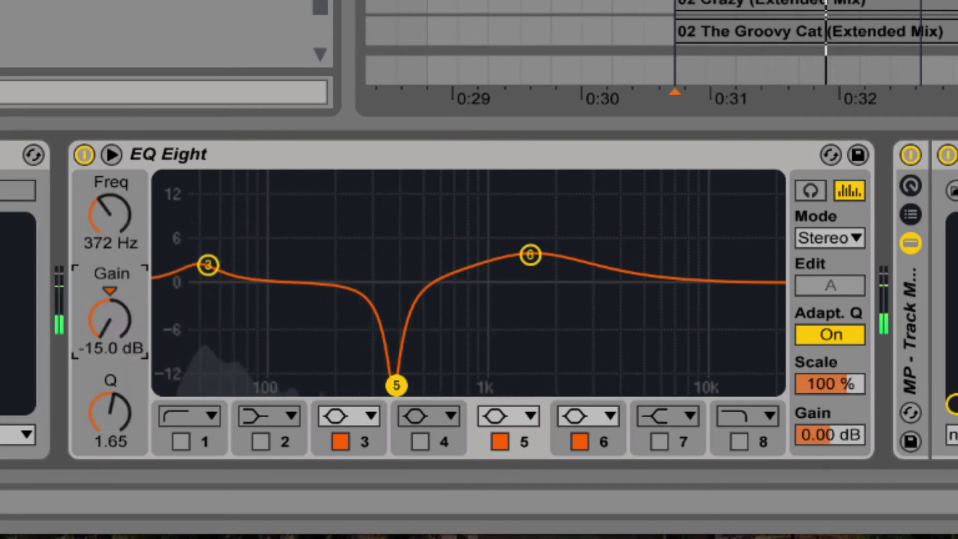
double_click(121, 331)
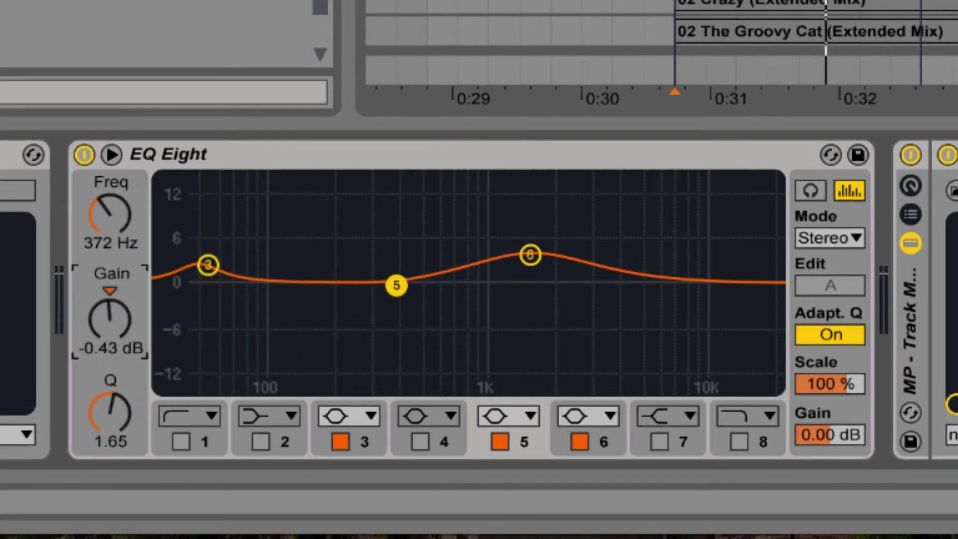
Set band 5's gain to -4.19 dB and its Q to 2.00 while listening during playback.
mouse_move(122, 342)
mouse_down()
mouse_move(111, 375)
mouse_move(111, 350)
mouse_up()
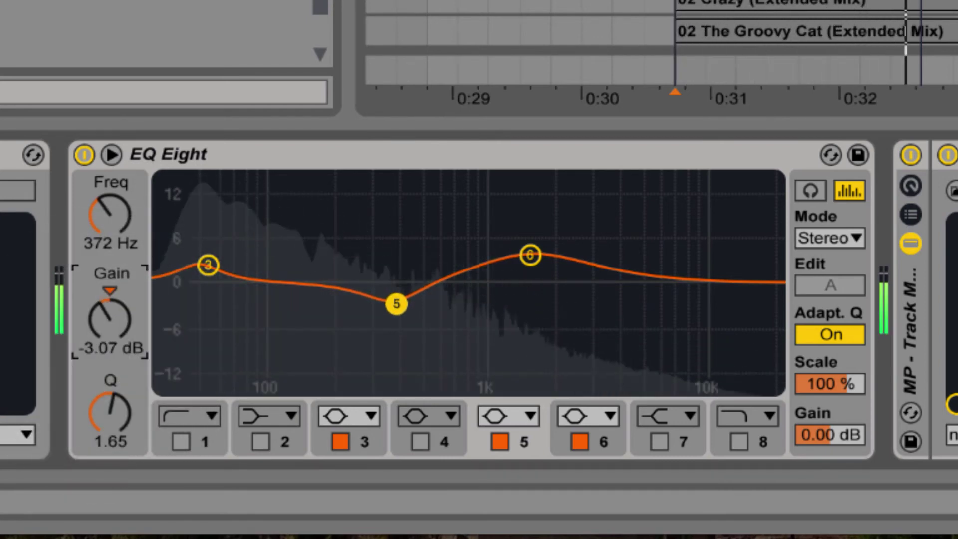
drag(109, 325, 109, 328)
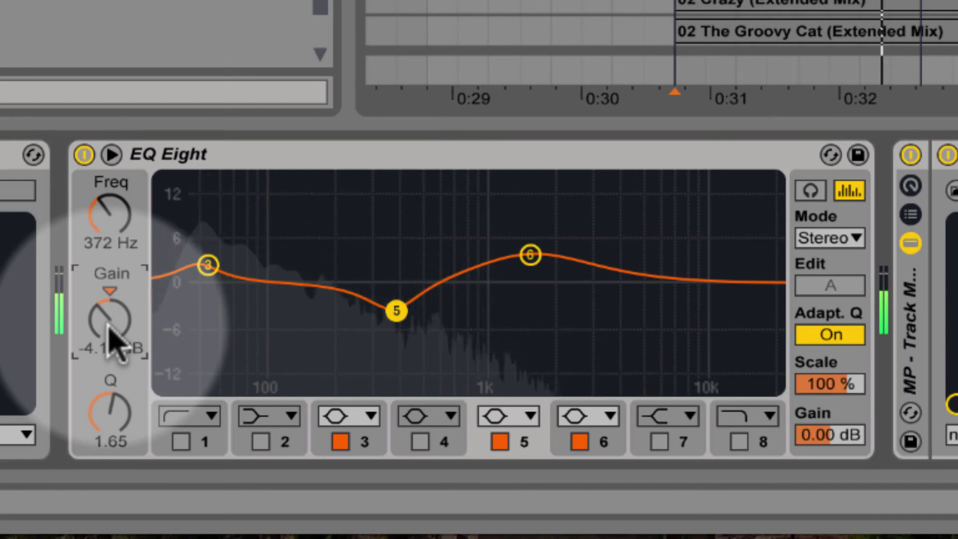
drag(111, 344, 111, 342)
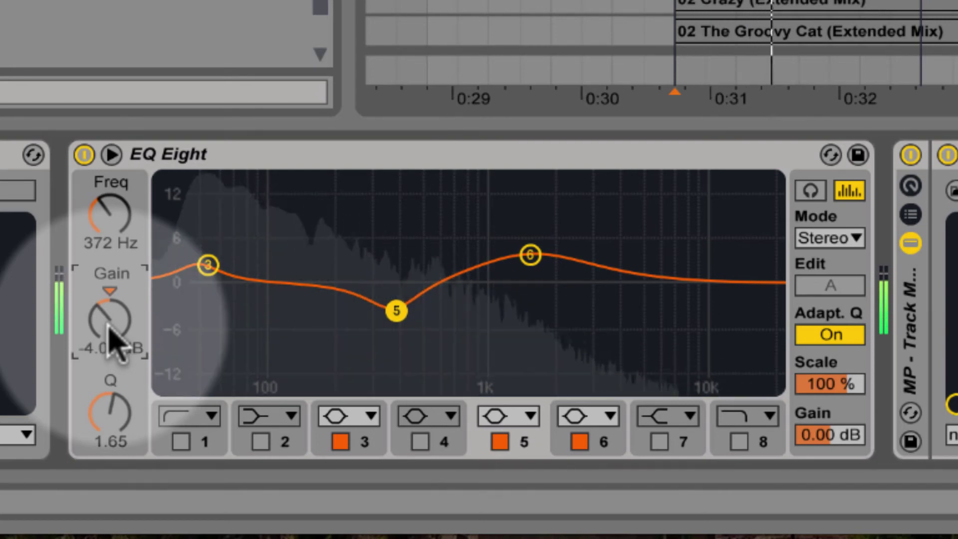
drag(120, 399, 112, 413)
drag(122, 327, 121, 325)
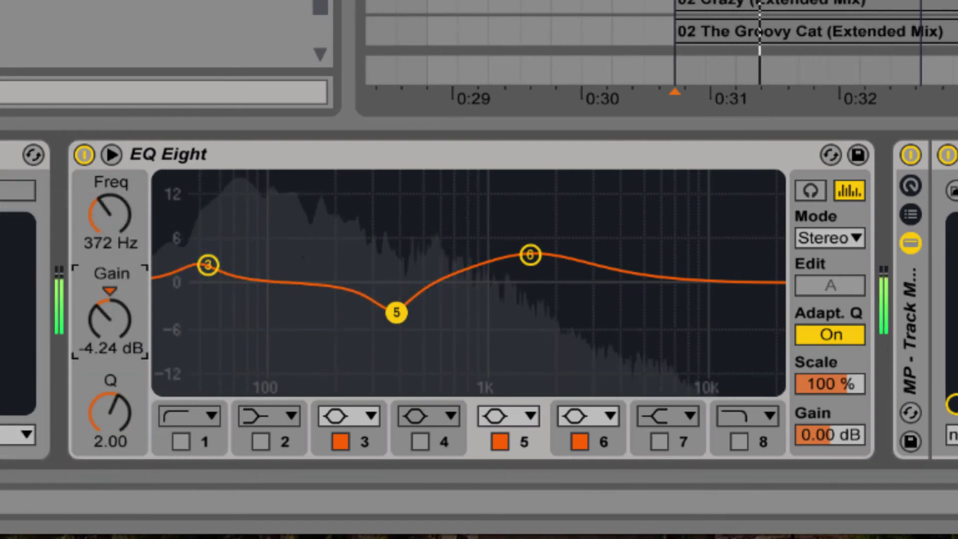
Bypass the whole EQ Eight and re-enable it during playback to compare the kick before and after EQ.
click(481, 144)
key(0)
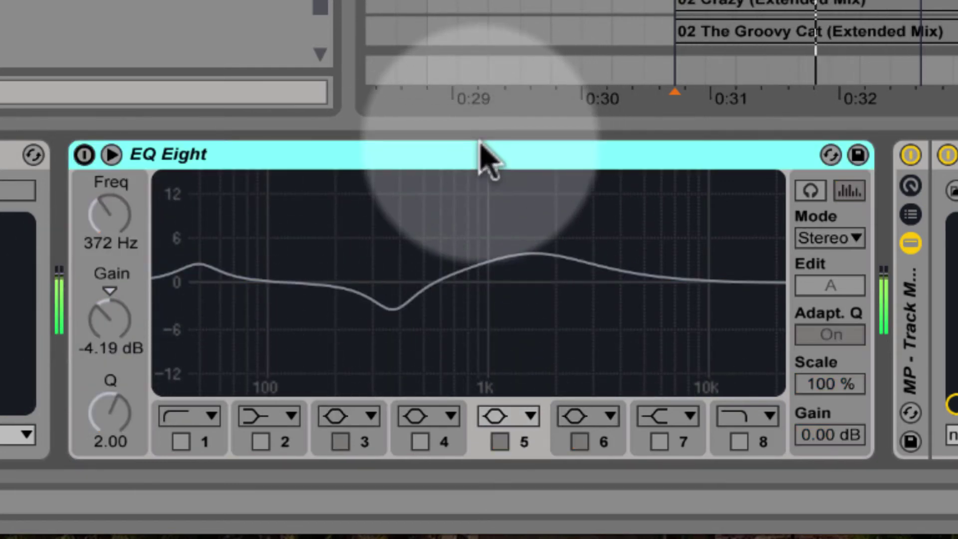
key(0)
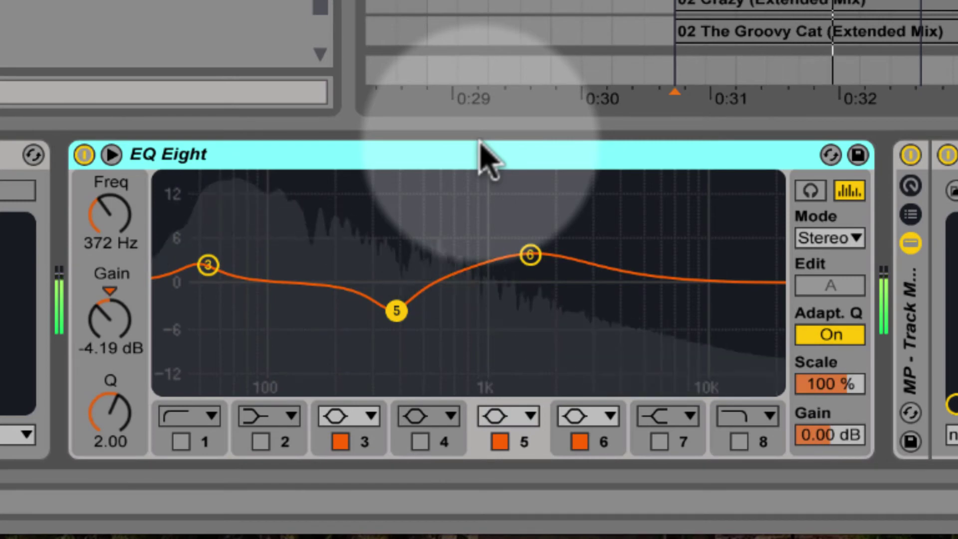
Select band 6 of the EQ and lower its gain to 3.18 dB while listening during playback.
click(533, 255)
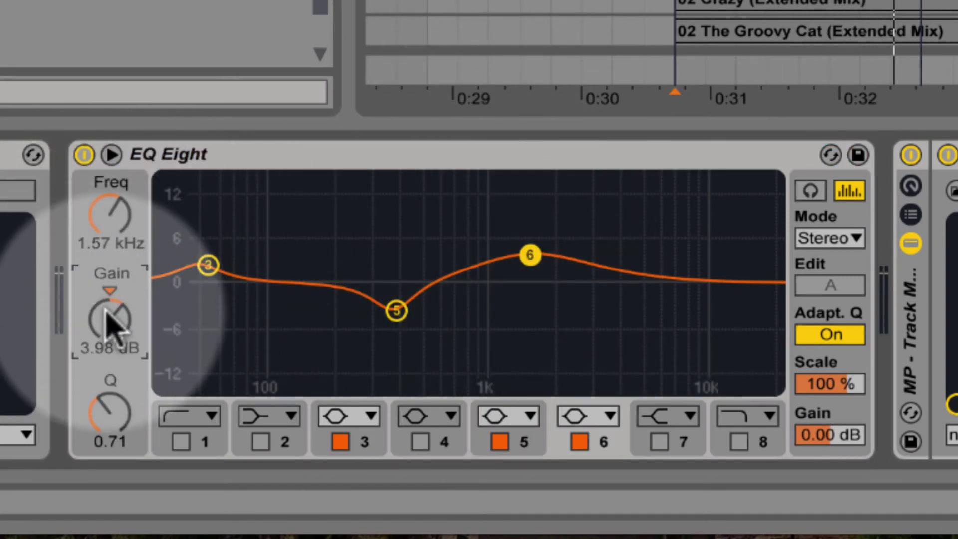
scroll(111, 325, down, 7)
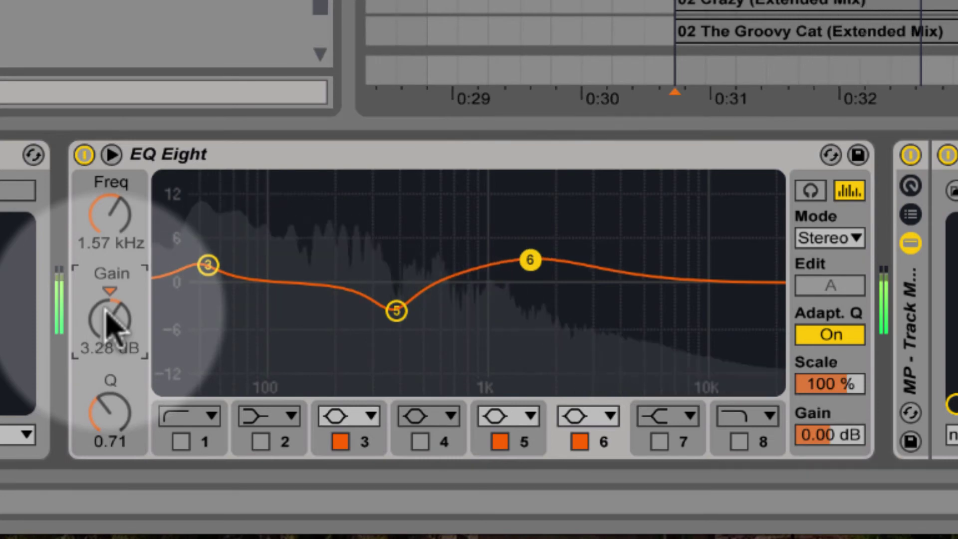
scroll(111, 324, down, 1)
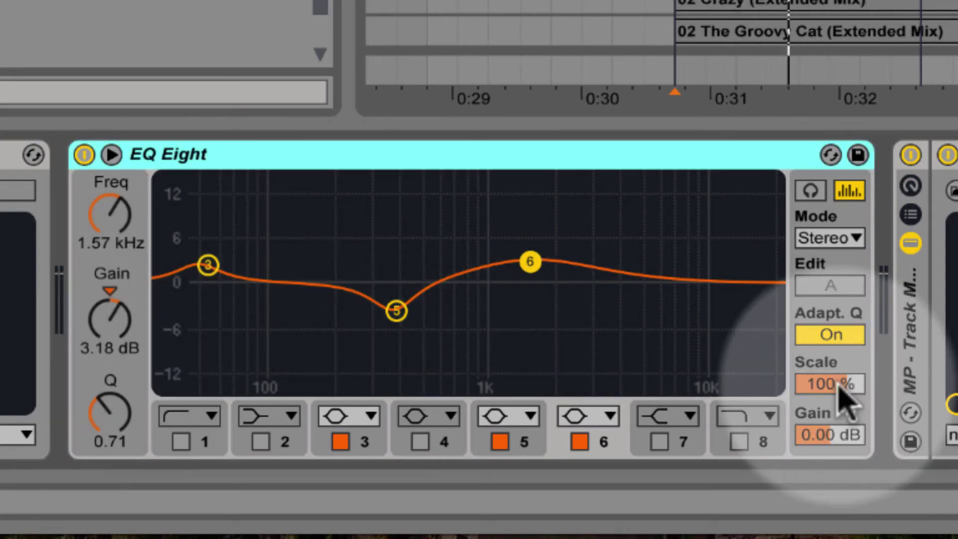
Audition the whole EQ curve during playback with Scale amounts between 50 % and 150 %.
mouse_move(844, 394)
mouse_down()
mouse_move(844, 354)
mouse_move(847, 412)
mouse_move(847, 397)
mouse_up()
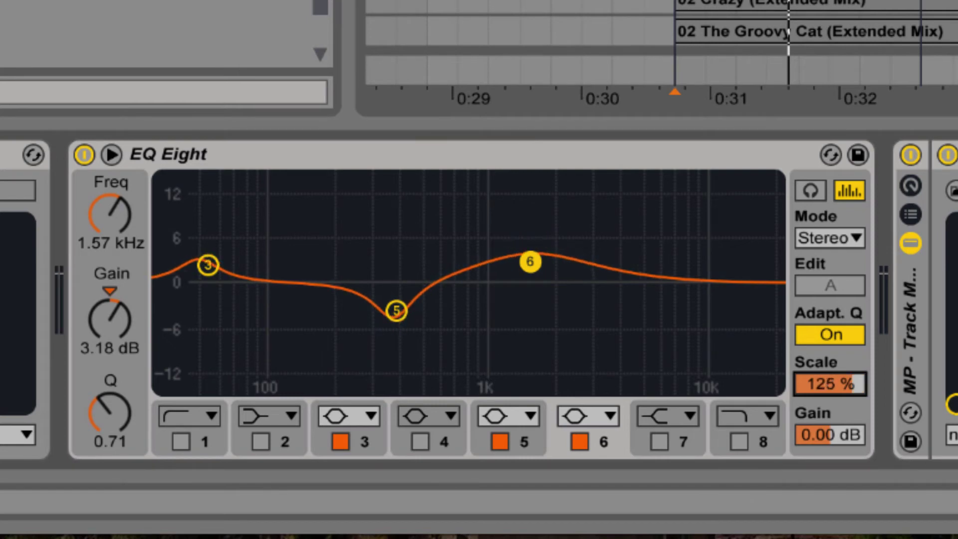
drag(847, 396, 836, 393)
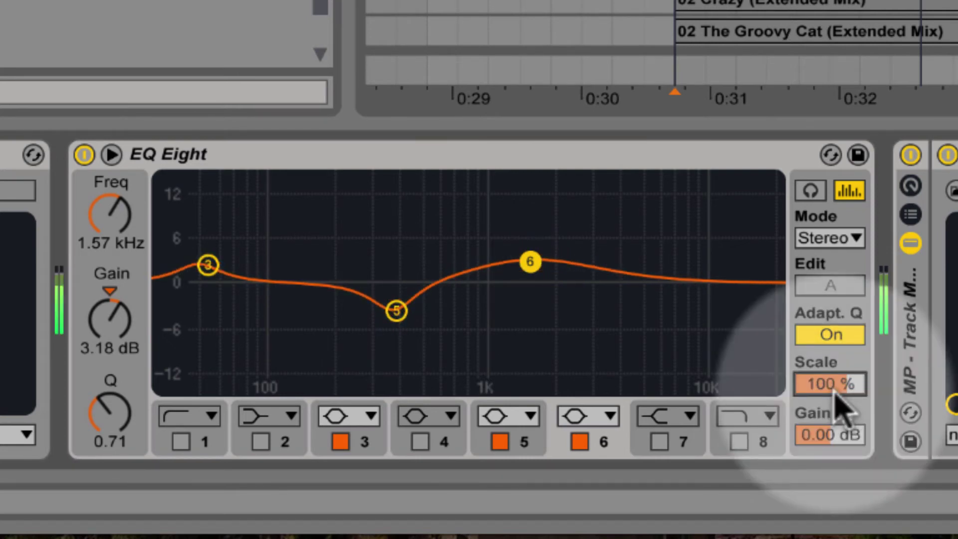
scroll(836, 392, up, 5)
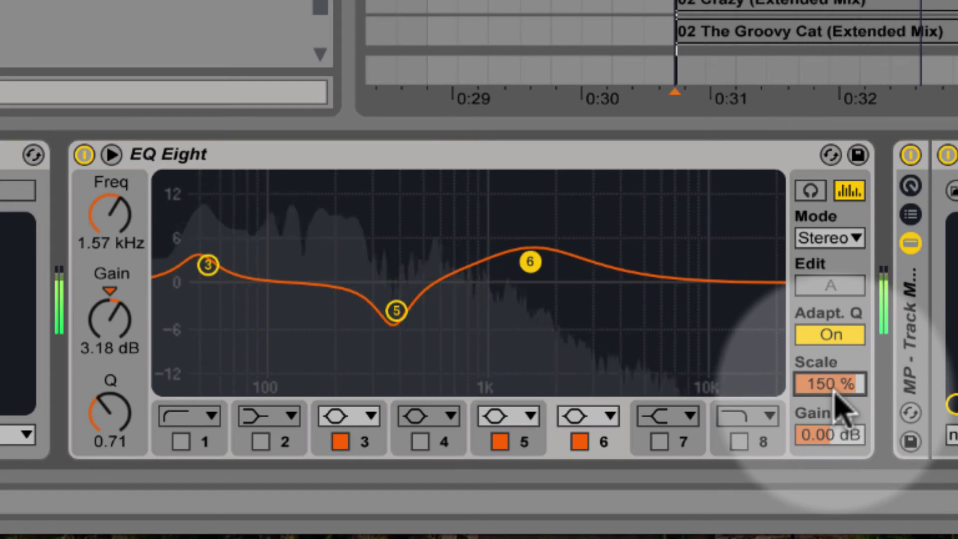
scroll(837, 393, down, 2)
scroll(837, 393, down, 1)
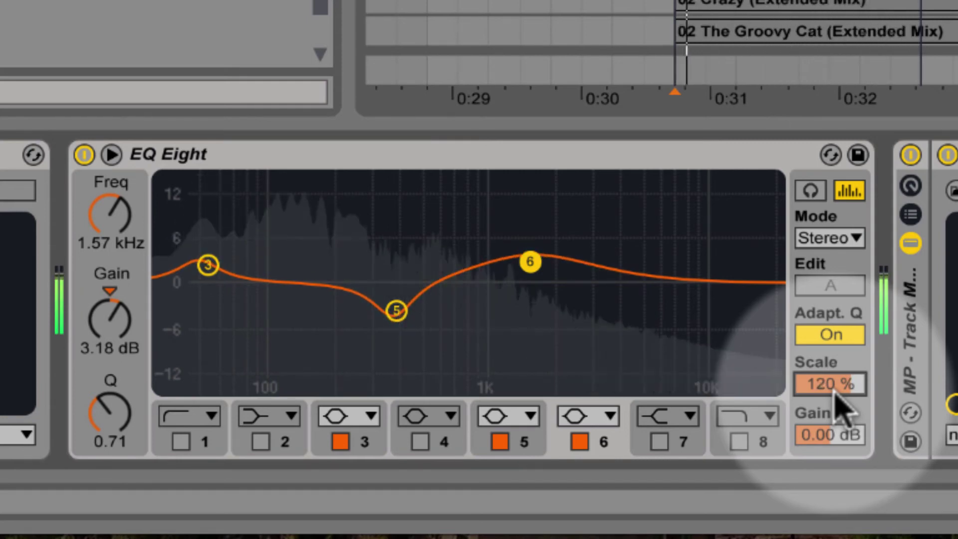
scroll(837, 393, down, 3)
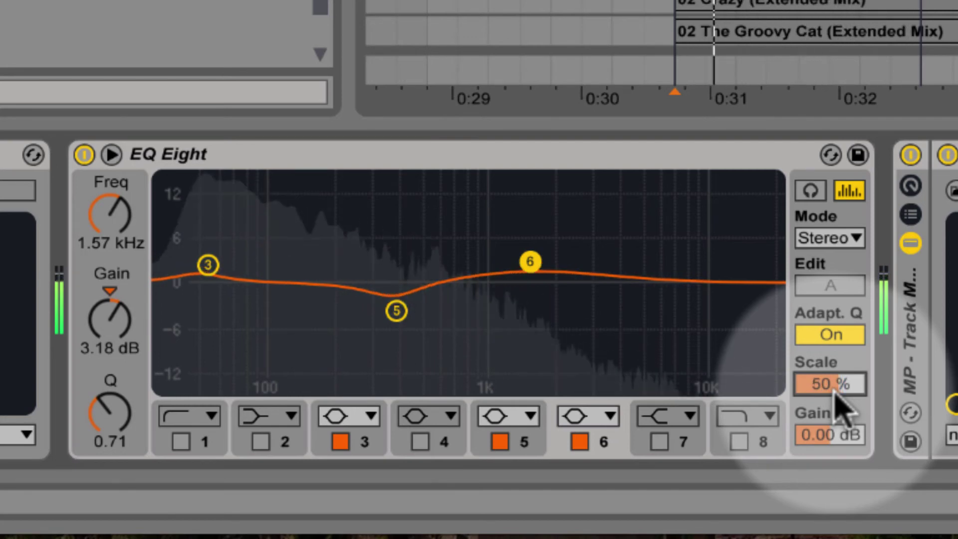
scroll(837, 392, up, 1)
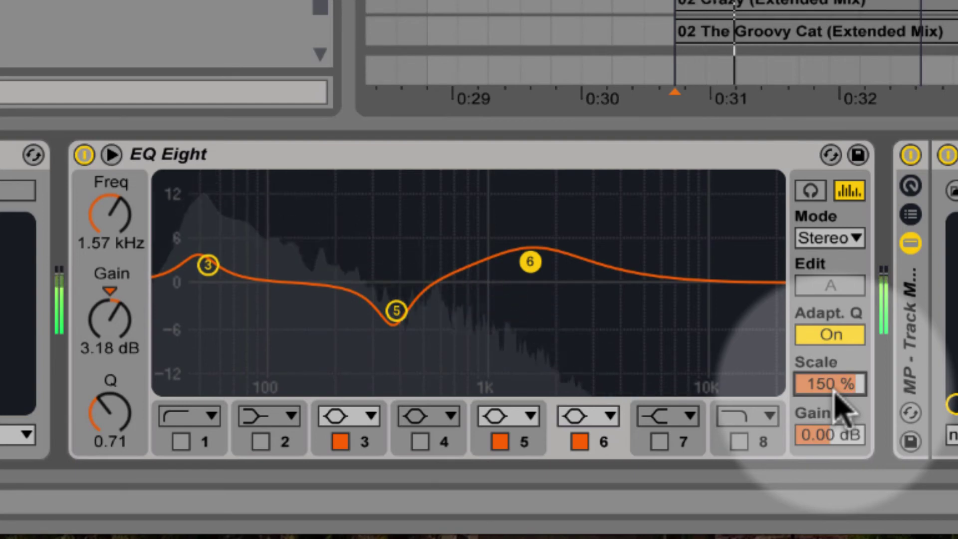
scroll(835, 391, up, 1)
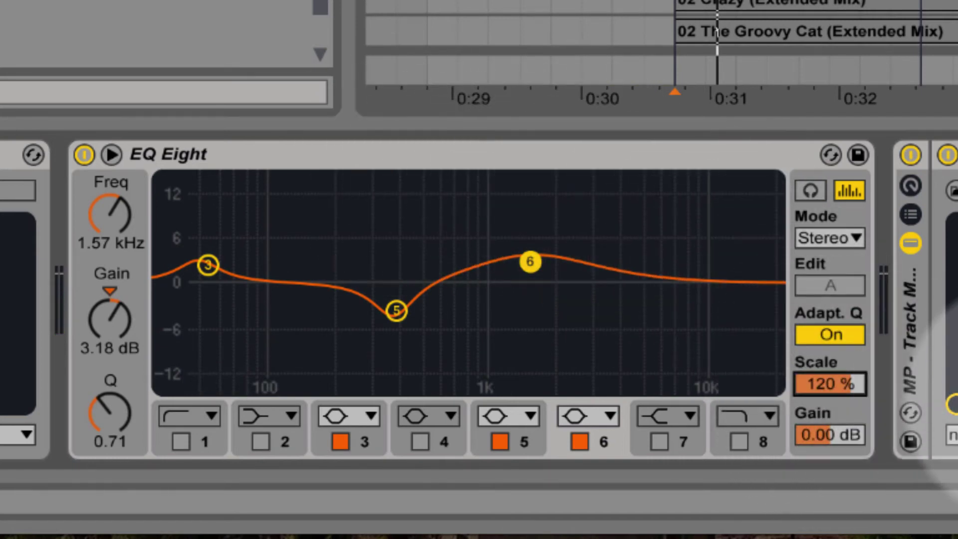
Compare the EQ curve at 100 % Scale during playback and settle on a Scale of 120 %.
key(space)
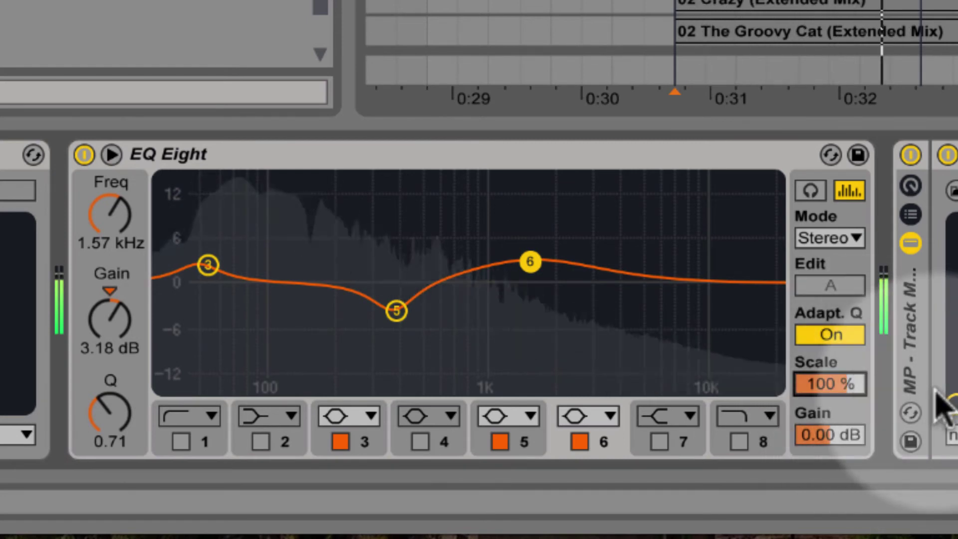
key(Up)
key(Up)
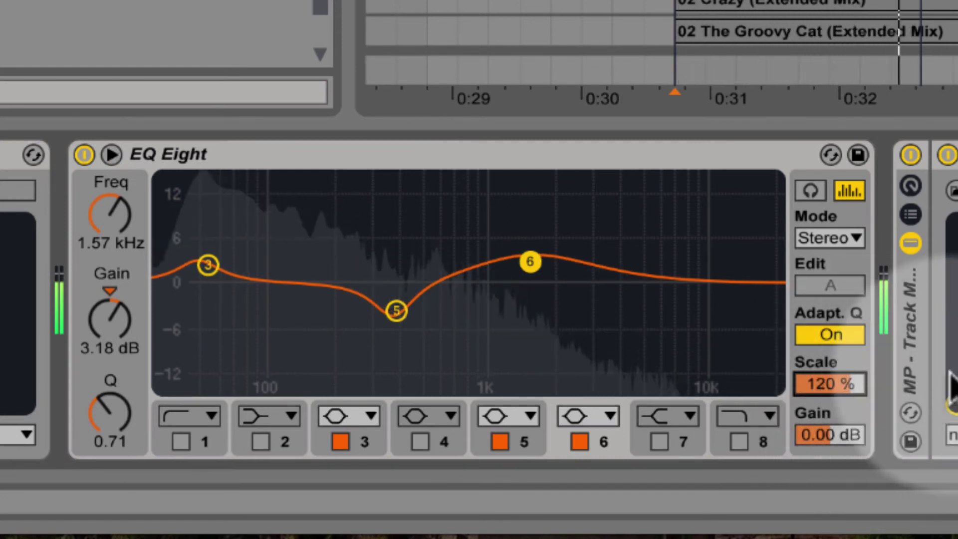
Insert a Vinyl Distortion effect after EQ Eight on the 13 Kick 2 track.
click(673, 161)
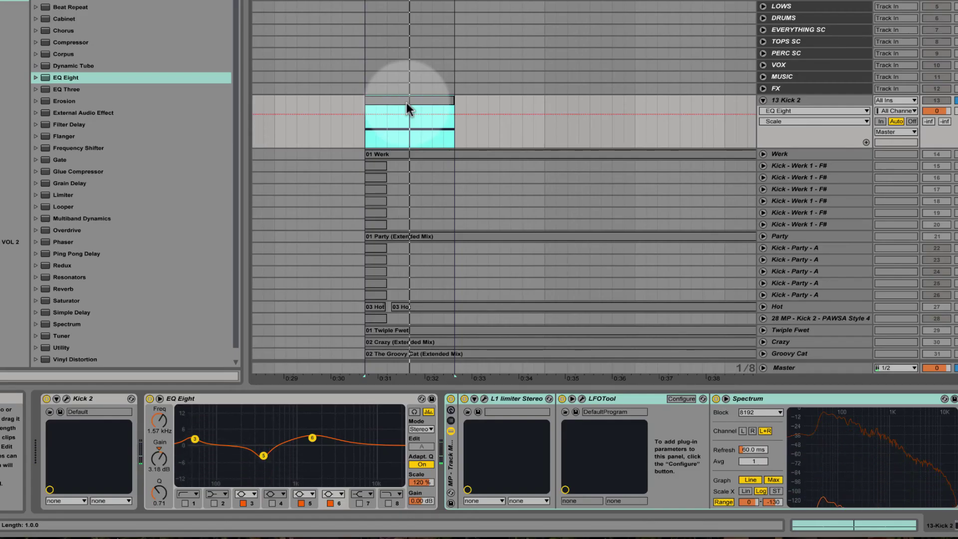
key(space)
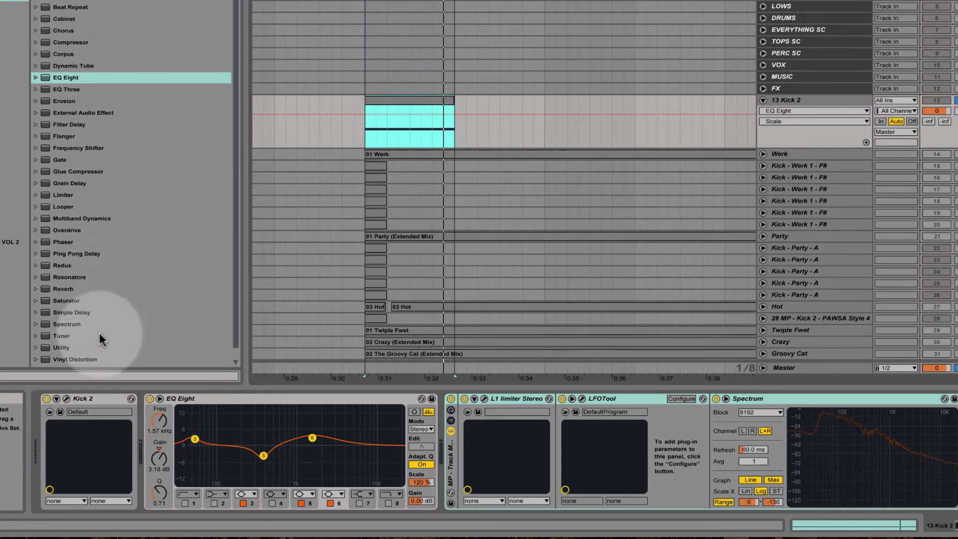
mouse_move(84, 359)
mouse_down()
mouse_move(73, 361)
mouse_move(422, 413)
mouse_move(449, 430)
mouse_move(523, 434)
mouse_up()
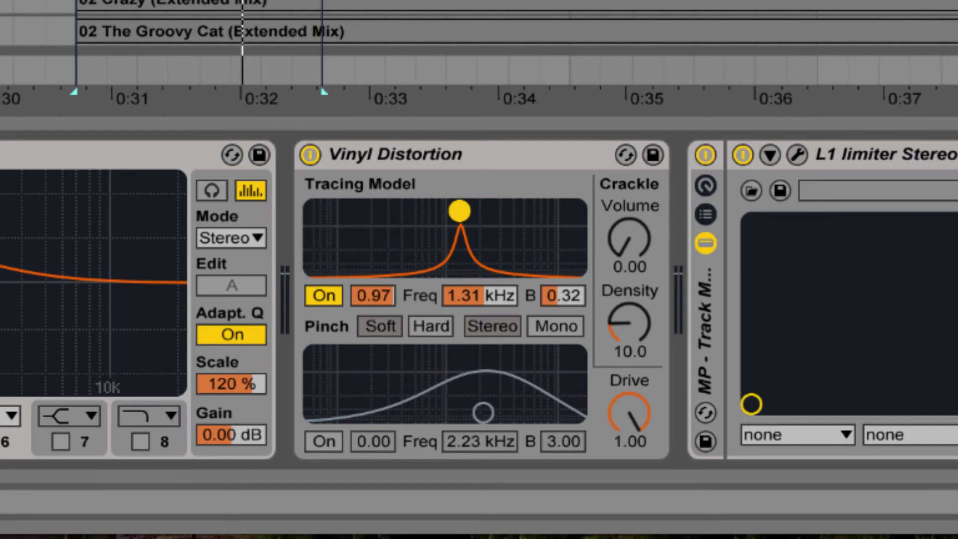
Set the Vinyl Distortion's Tracing Model to an amount of 0.51 at 842 Hz with a bandwidth of 0.85.
drag(460, 211, 454, 216)
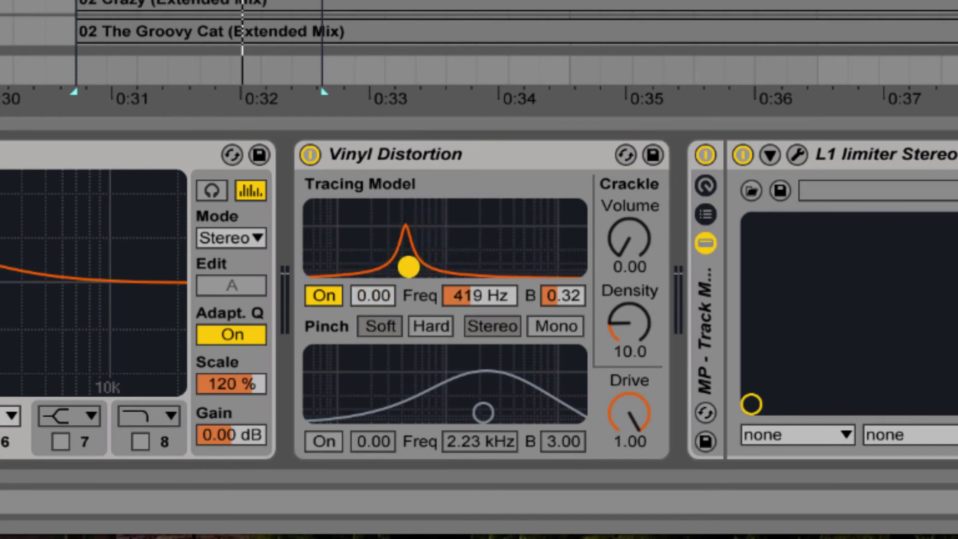
drag(395, 267, 380, 267)
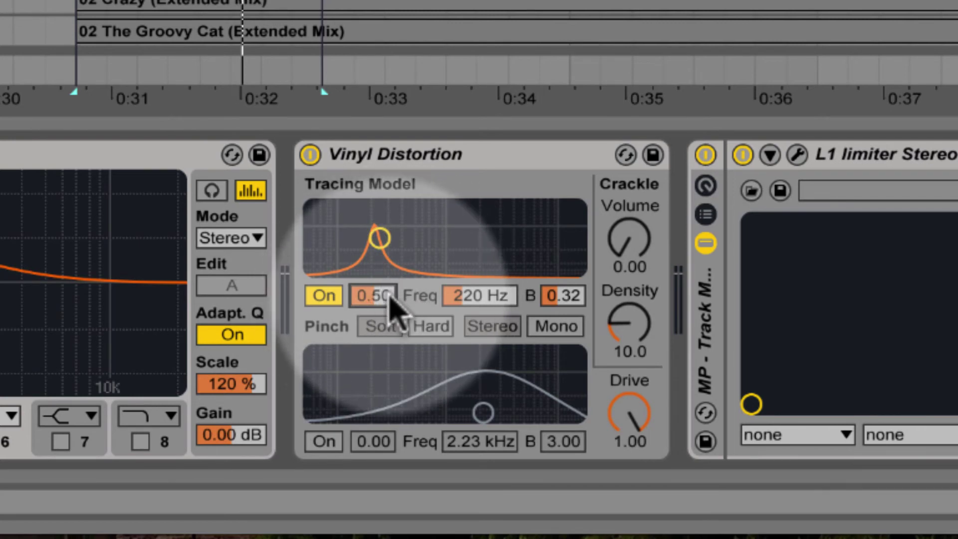
drag(467, 299, 467, 290)
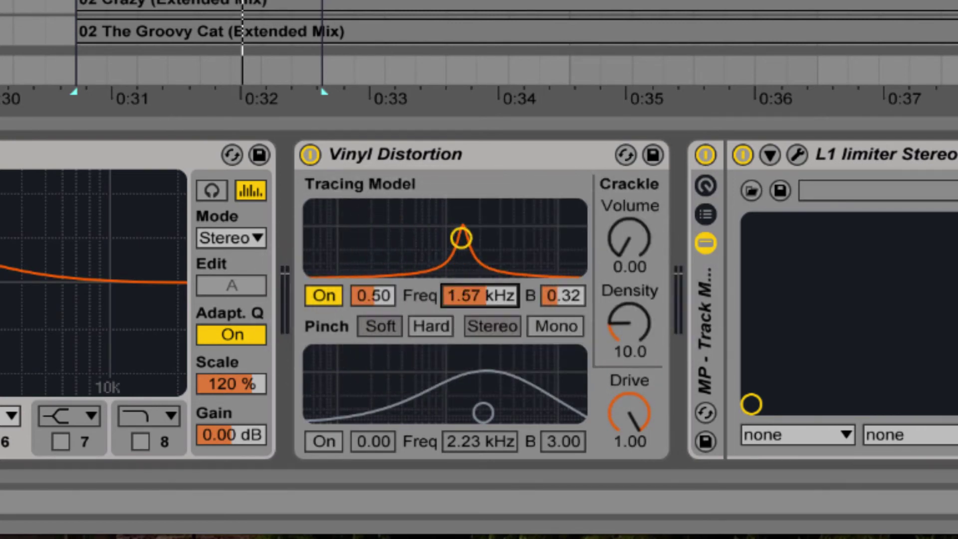
drag(575, 297, 576, 284)
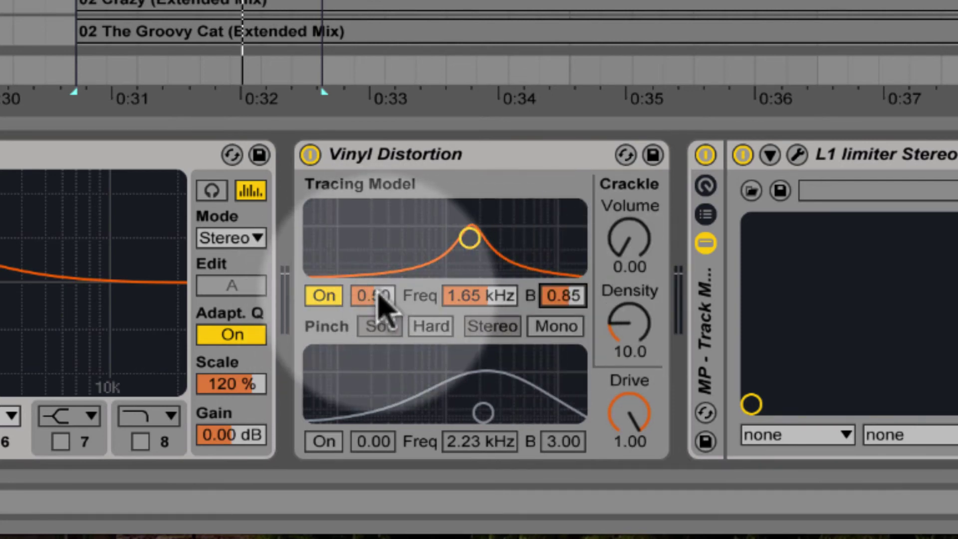
drag(380, 302, 380, 298)
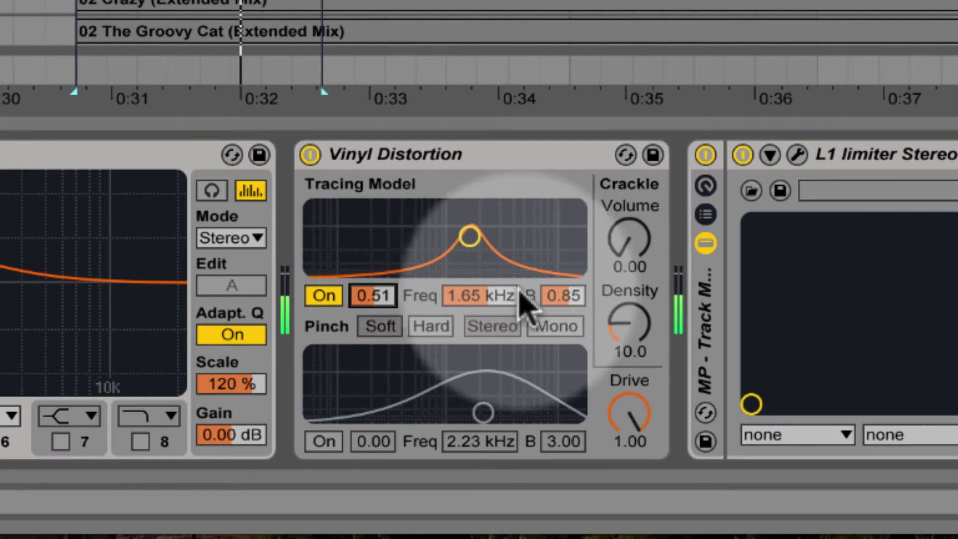
mouse_move(490, 296)
mouse_down()
mouse_move(491, 309)
mouse_move(487, 298)
mouse_move(475, 303)
mouse_move(478, 292)
mouse_up()
Bypass Vinyl Distortion and re-enable it during playback to compare the kick with and without it.
key(space)
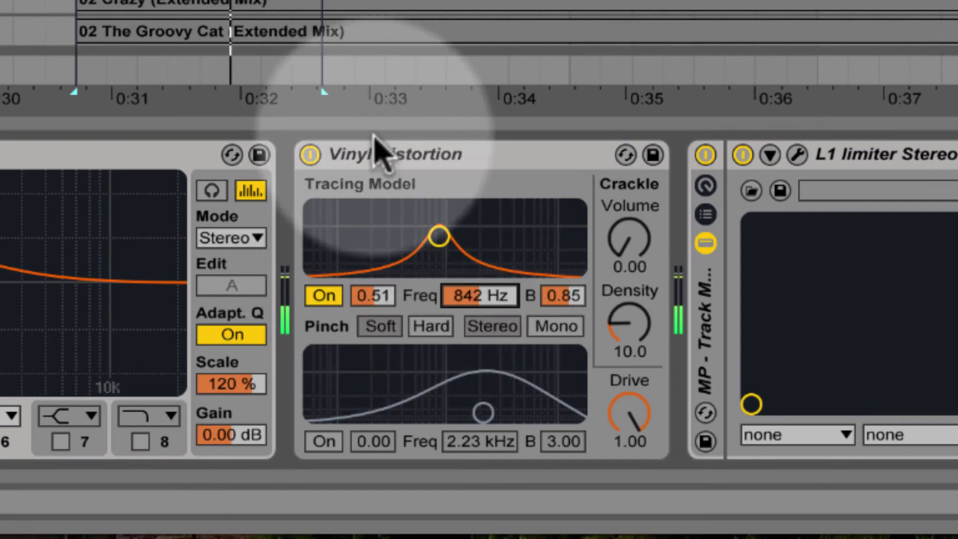
click(310, 155)
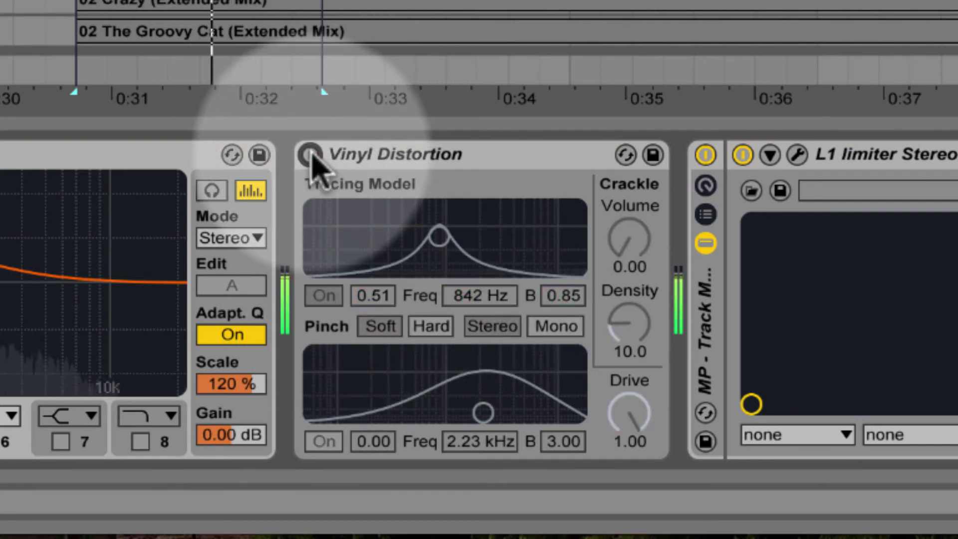
click(311, 155)
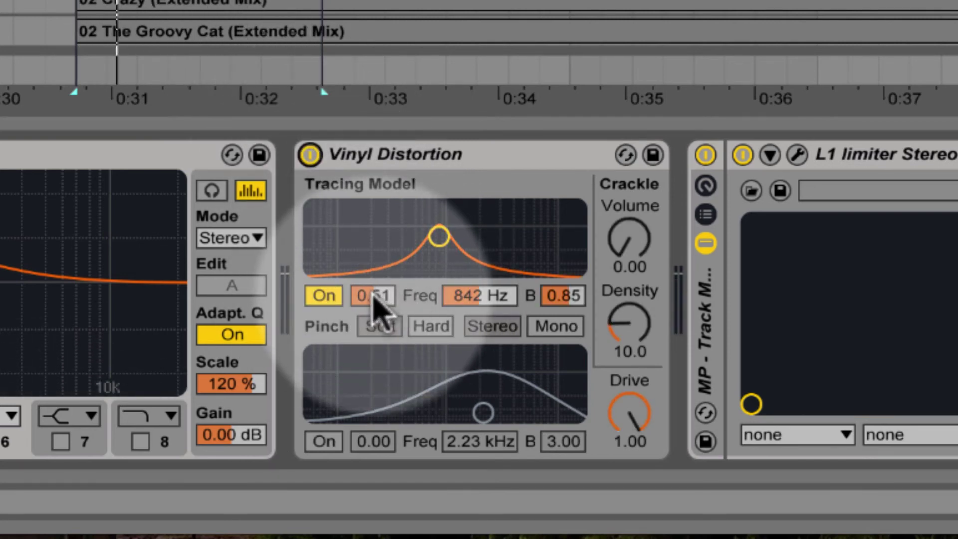
Reduce the Tracing Model amount to 0.30 while listening during playback.
click(373, 297)
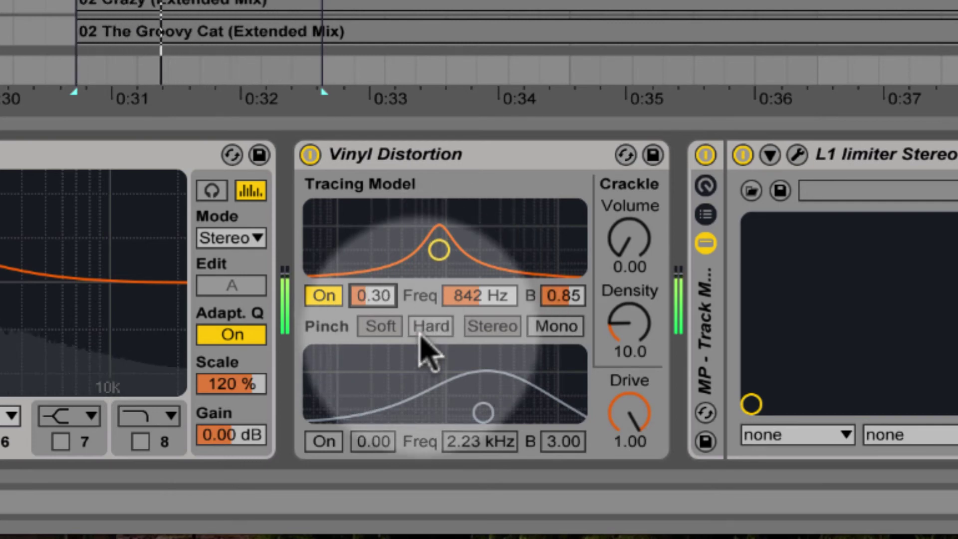
key(Delete)
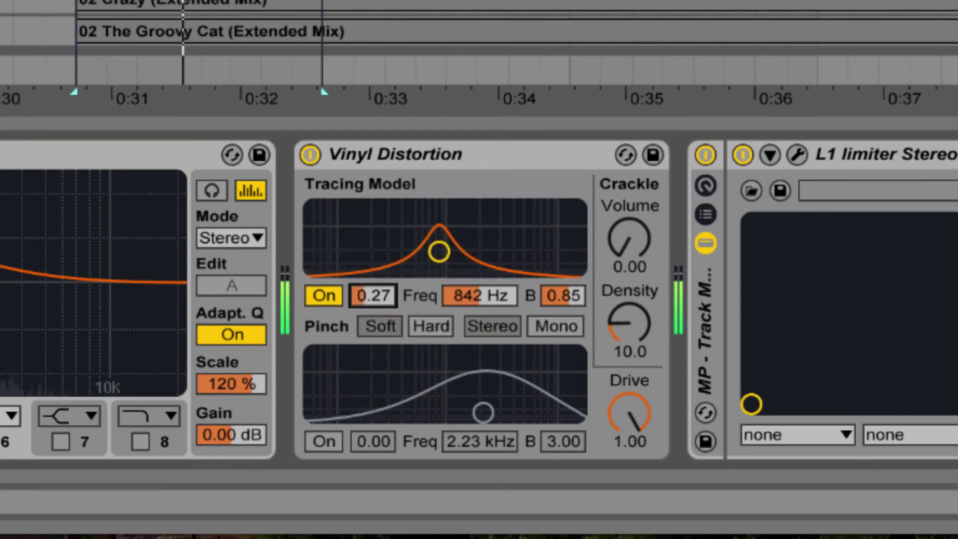
key(Up)
key(Up)
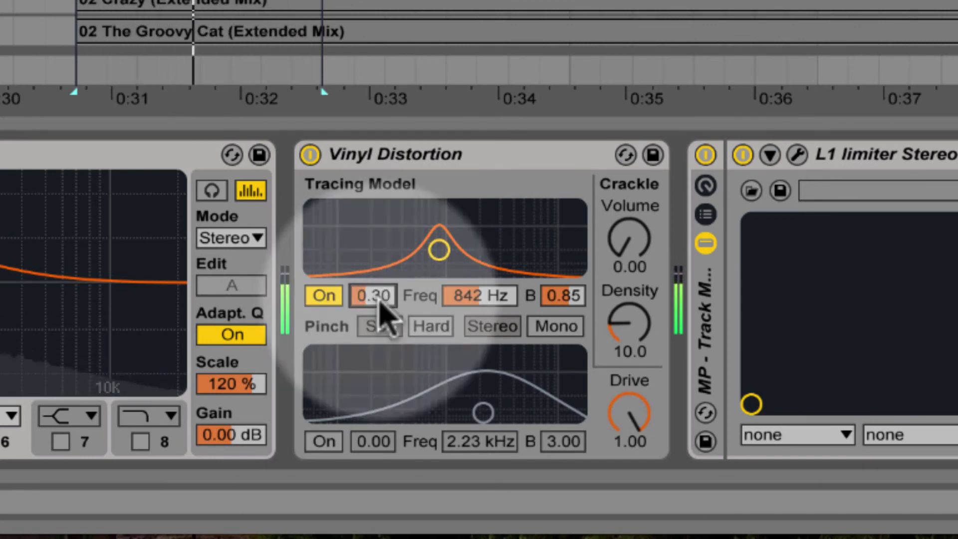
Turn on the Pinch section of Vinyl Distortion with the Soft type and switch it to Mono.
click(460, 375)
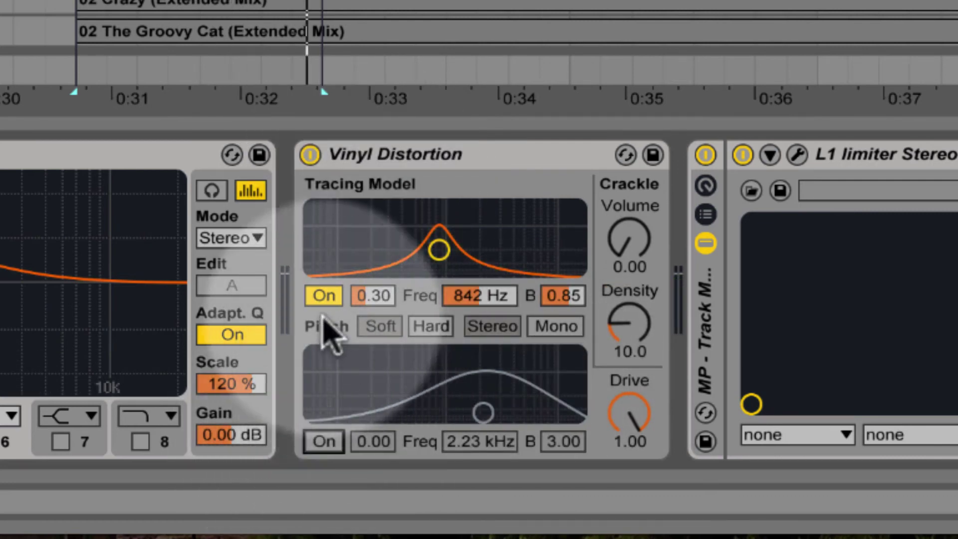
click(330, 441)
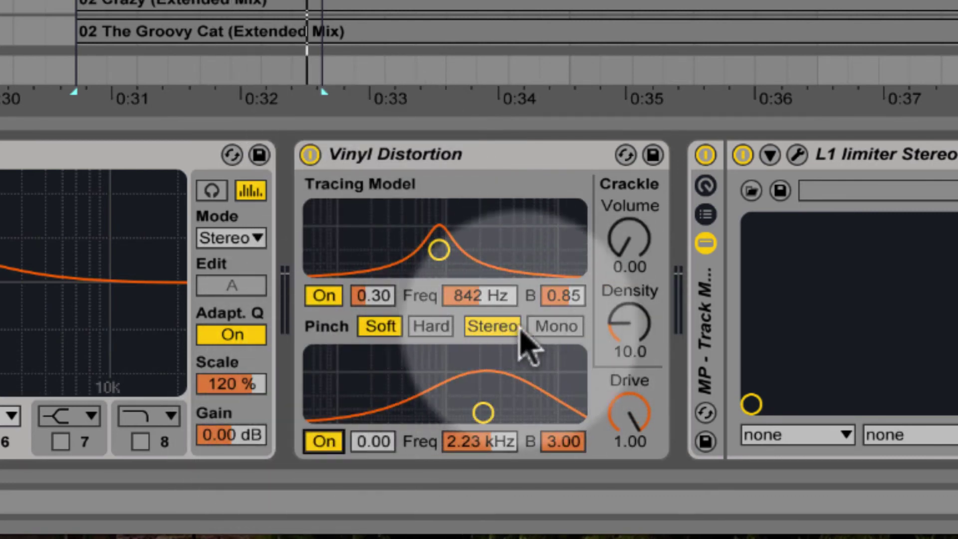
drag(361, 444, 376, 462)
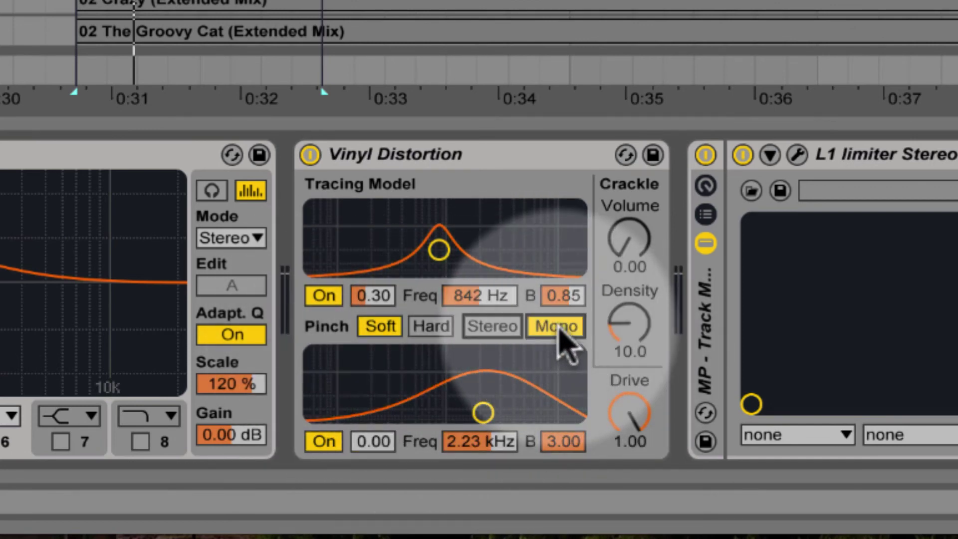
click(560, 332)
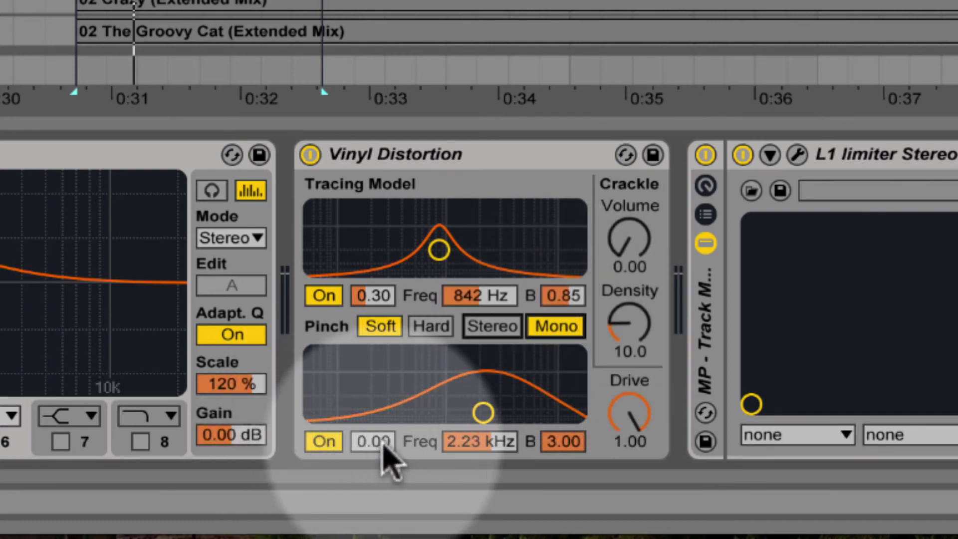
Set the Pinch frequency to 7.50 kHz, its amount to 0.17 and its bandwidth to 1.39.
drag(488, 442, 541, 449)
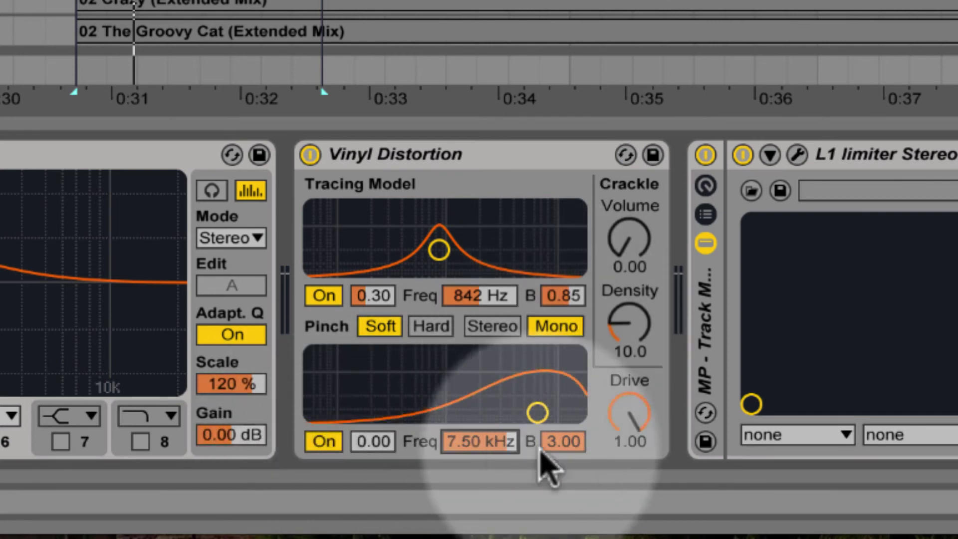
click(542, 449)
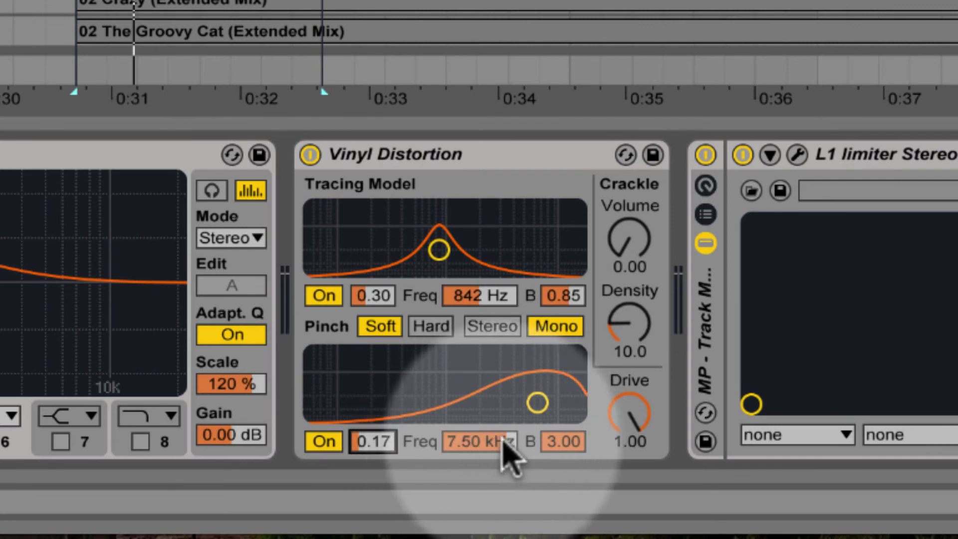
drag(570, 442, 569, 464)
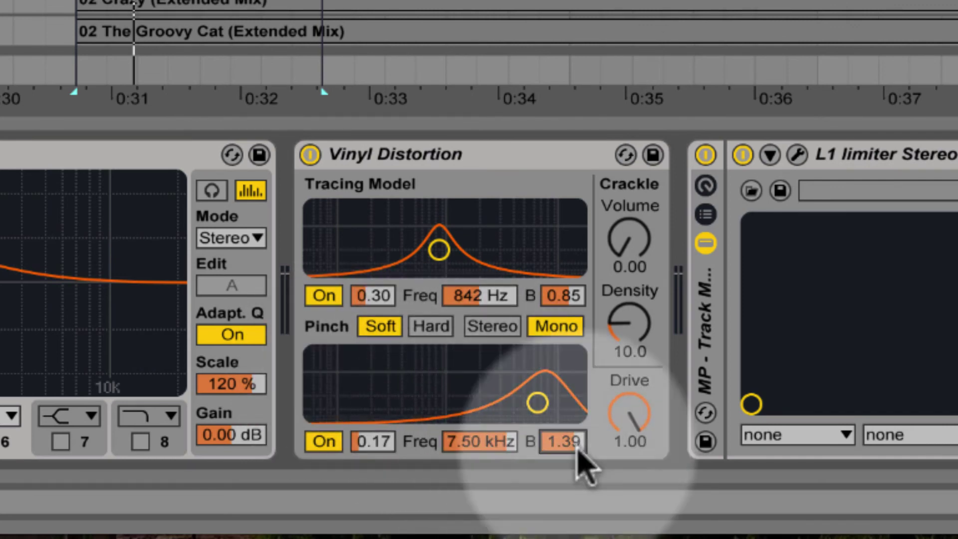
Move the Pinch frequency down to 562 Hz and bring its amount to 0.00.
mouse_move(496, 443)
mouse_down()
mouse_move(496, 536)
mouse_move(491, 447)
mouse_up()
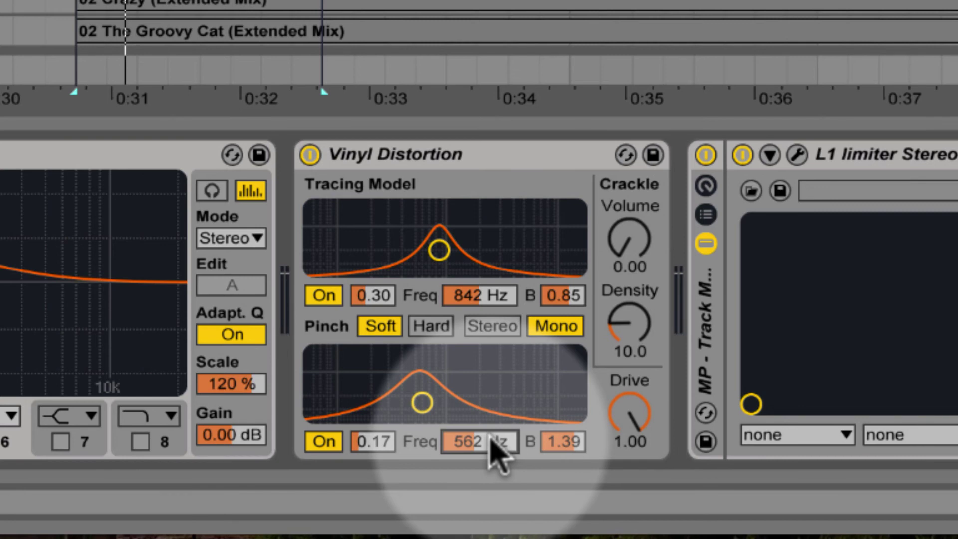
mouse_move(364, 449)
mouse_down()
mouse_move(375, 454)
mouse_move(374, 438)
mouse_move(373, 464)
mouse_up()
click(374, 453)
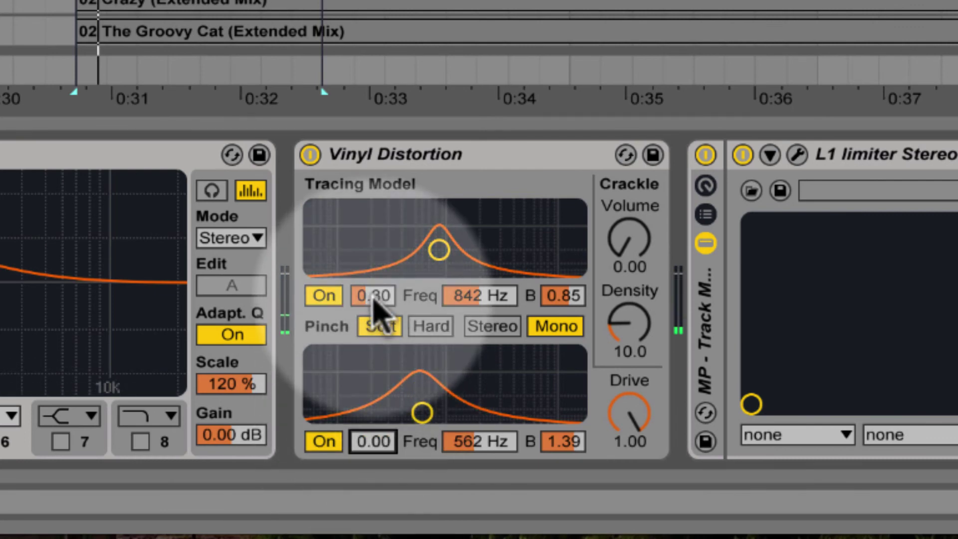
Set the Pinch amount to 0.05, its frequency to 551 Hz and its bandwidth to 1.00 while listening.
drag(374, 310, 375, 299)
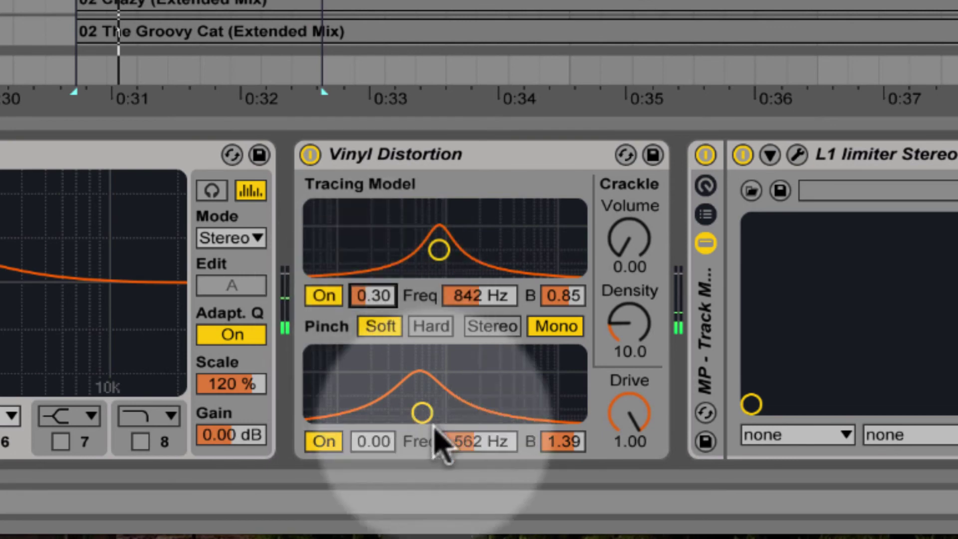
click(377, 443)
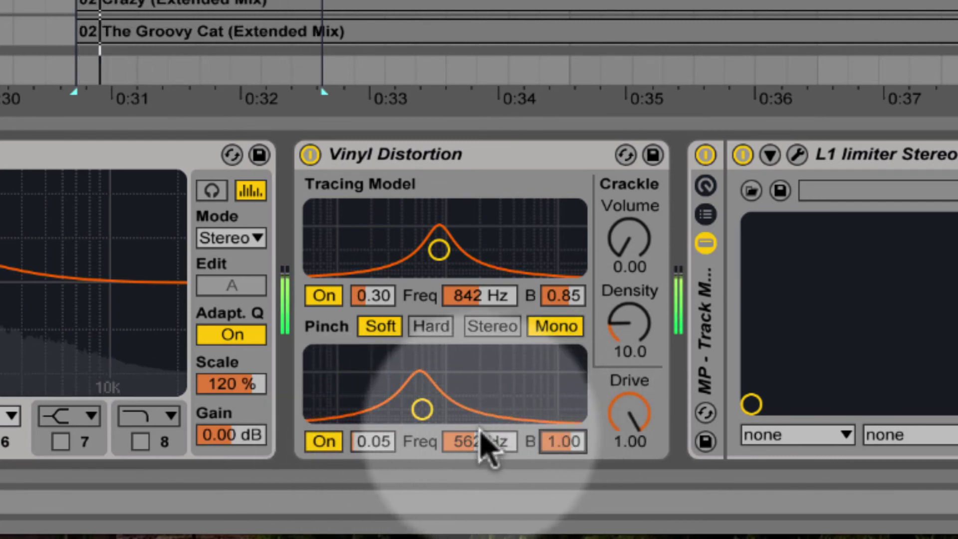
mouse_move(480, 447)
mouse_down()
mouse_move(480, 467)
mouse_move(494, 447)
mouse_up()
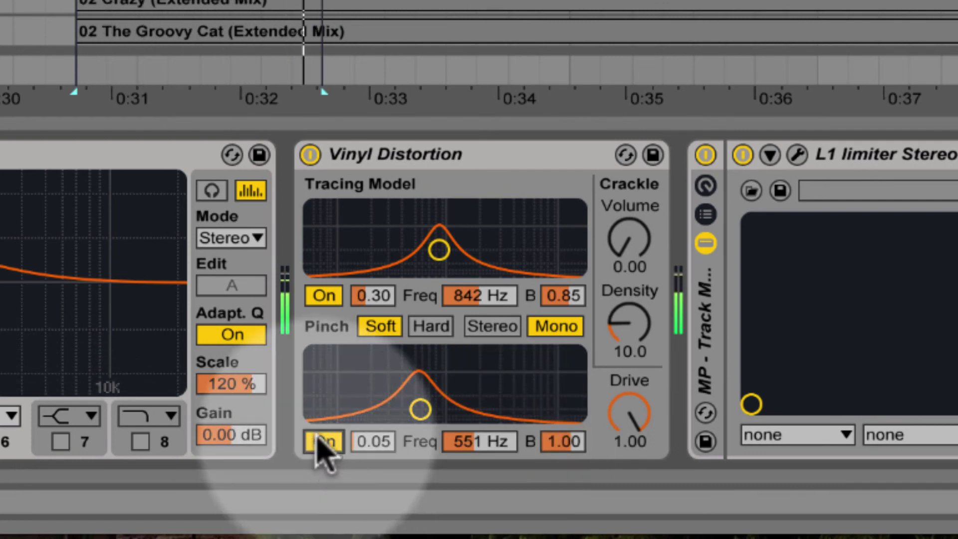
Bypass Vinyl Distortion during playback and re-enable it to compare the kick with and without the effect.
click(452, 154)
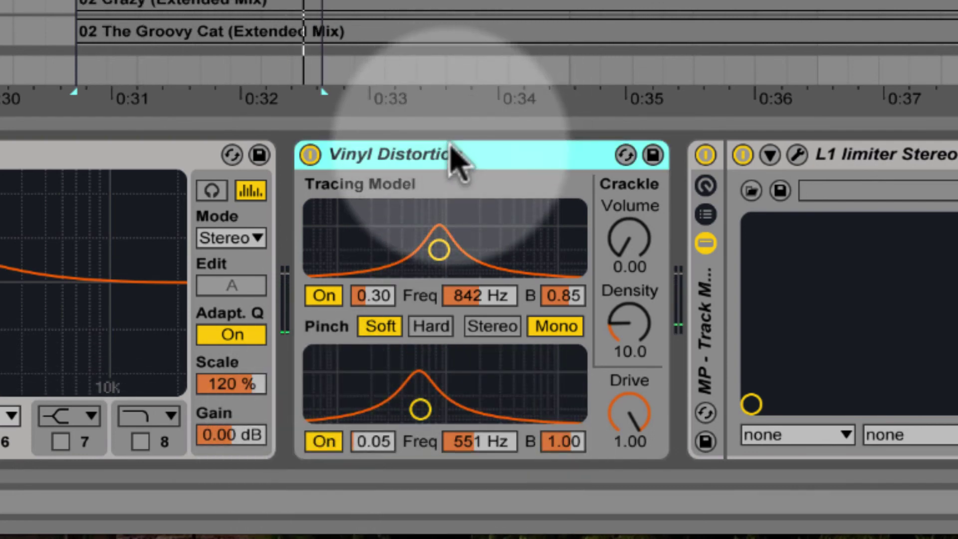
key(0)
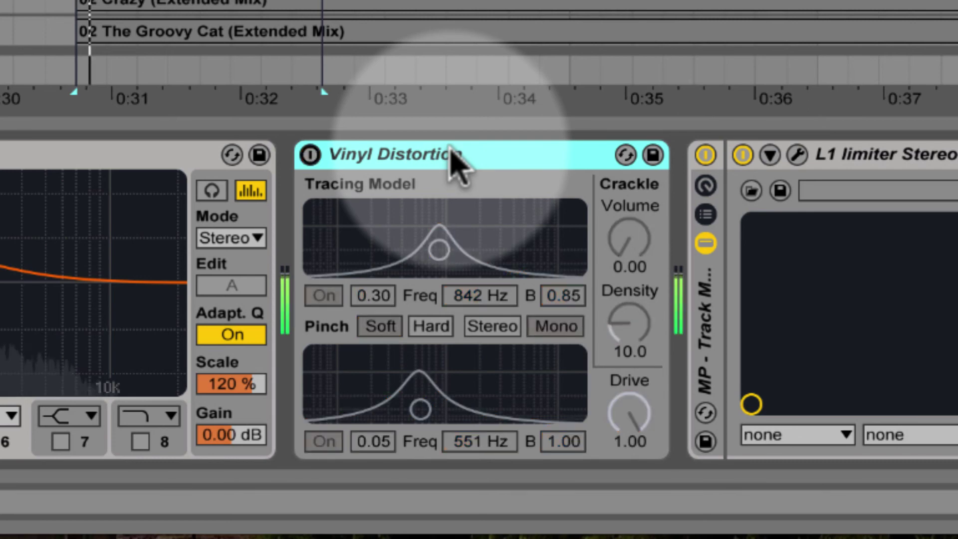
key(0)
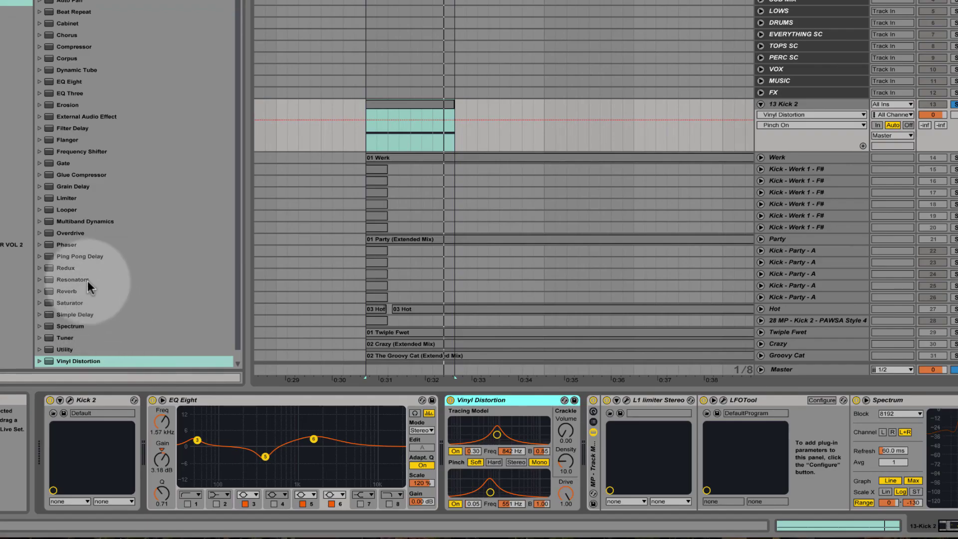
Add a Saturator directly after Vinyl Distortion on the Kick 2 track and turn on its Soft Clip.
scroll(94, 296, down, 1)
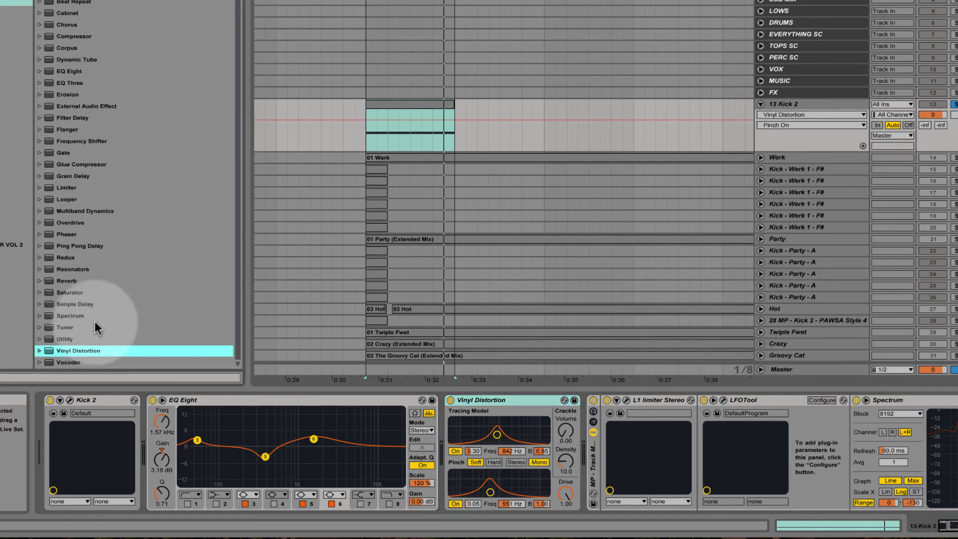
scroll(94, 242, up, 1)
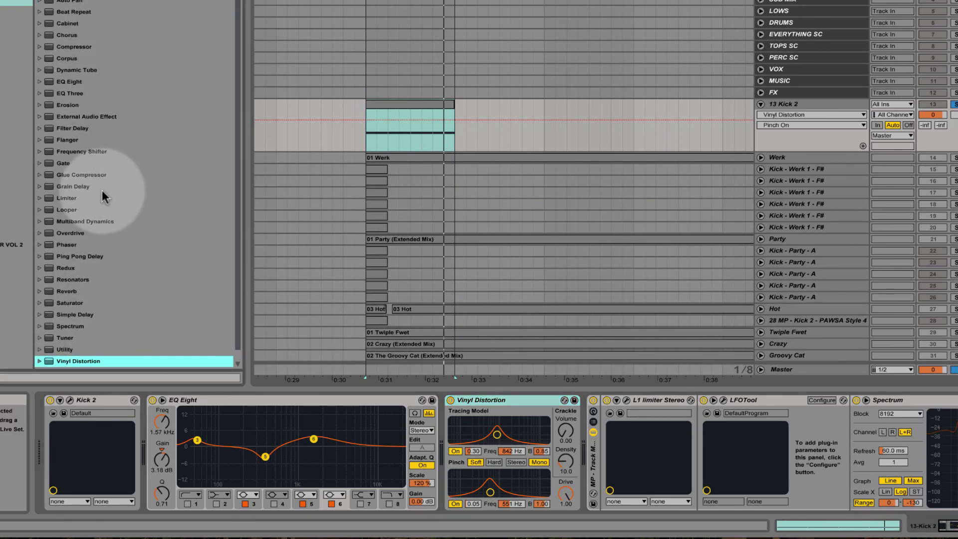
click(69, 301)
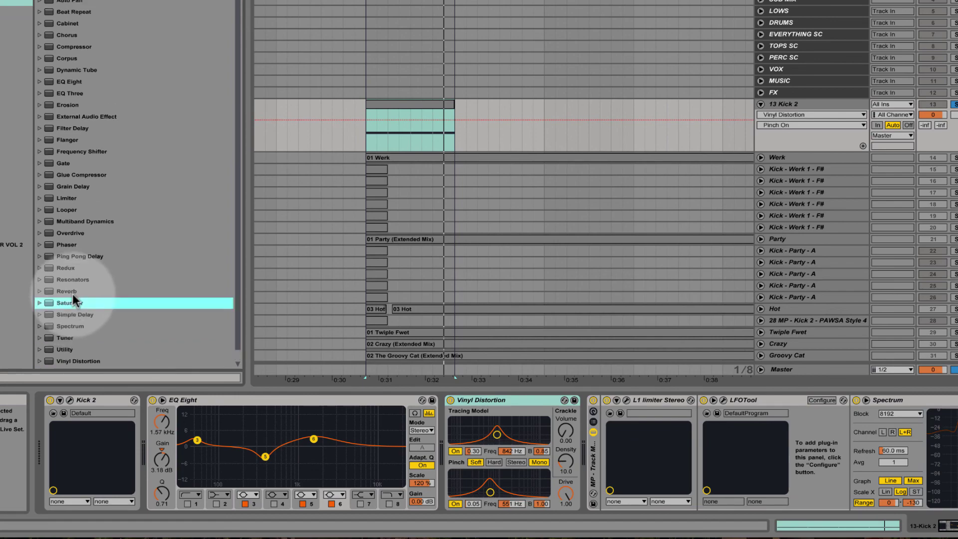
drag(63, 306, 583, 471)
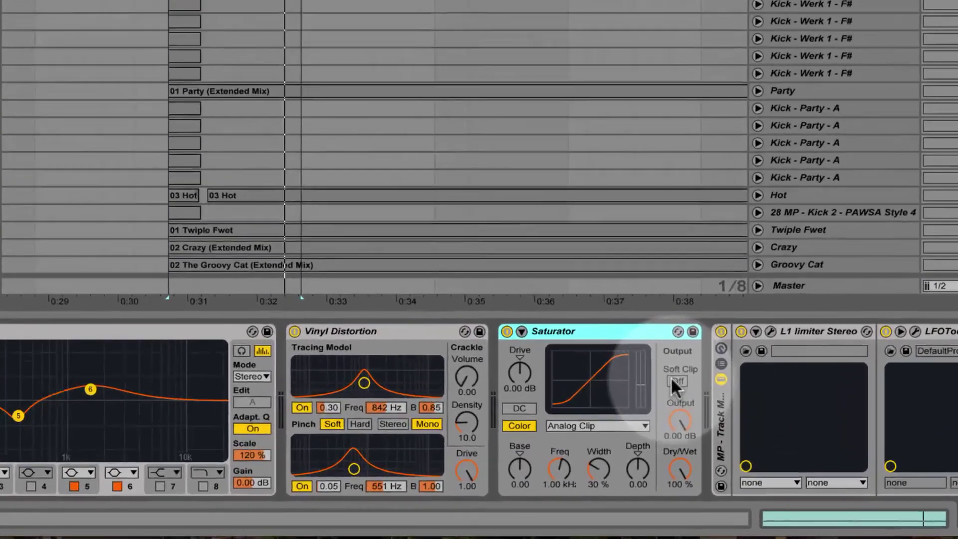
click(704, 436)
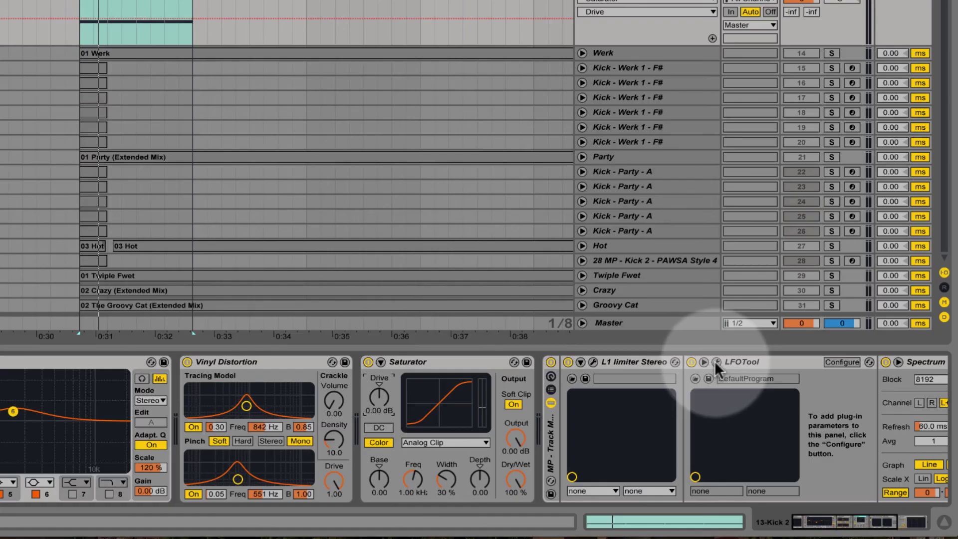
Open LFOTool to watch the waveform during playback and set the Saturator drive to 1.50 dB.
click(716, 362)
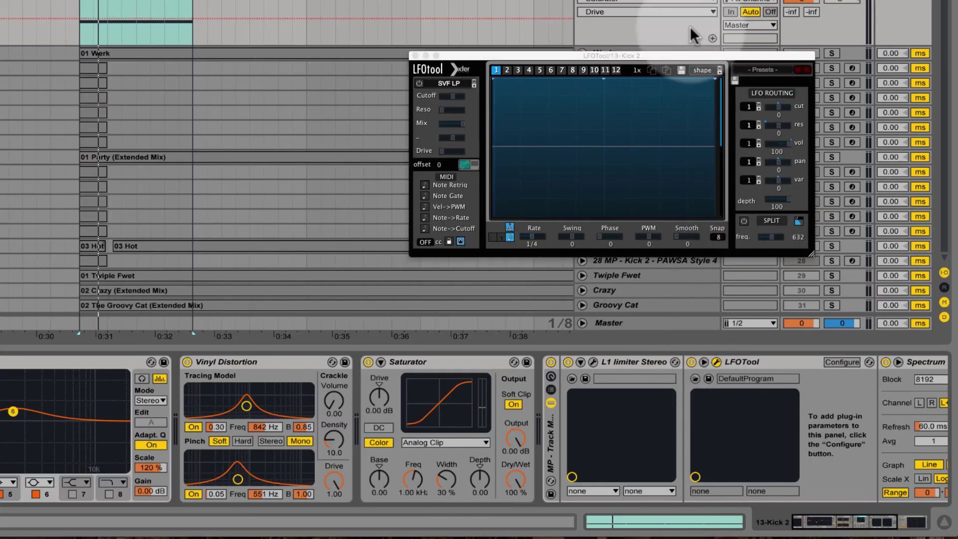
drag(661, 54, 640, 35)
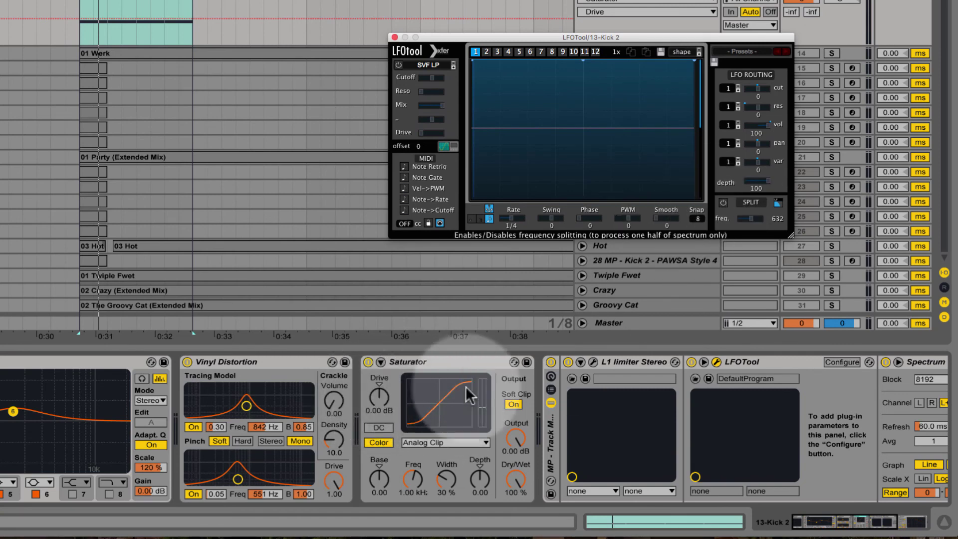
key(space)
drag(377, 399, 378, 370)
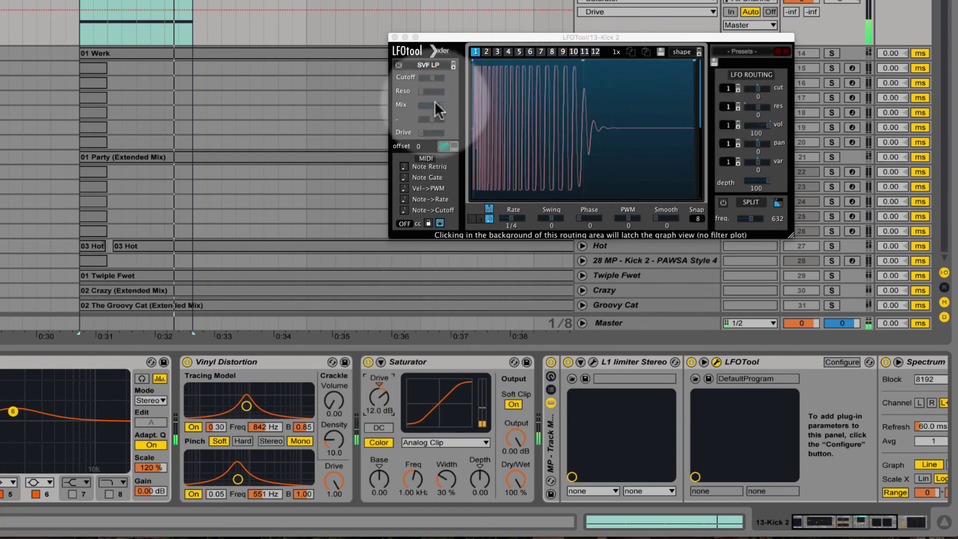
double_click(380, 394)
key(space)
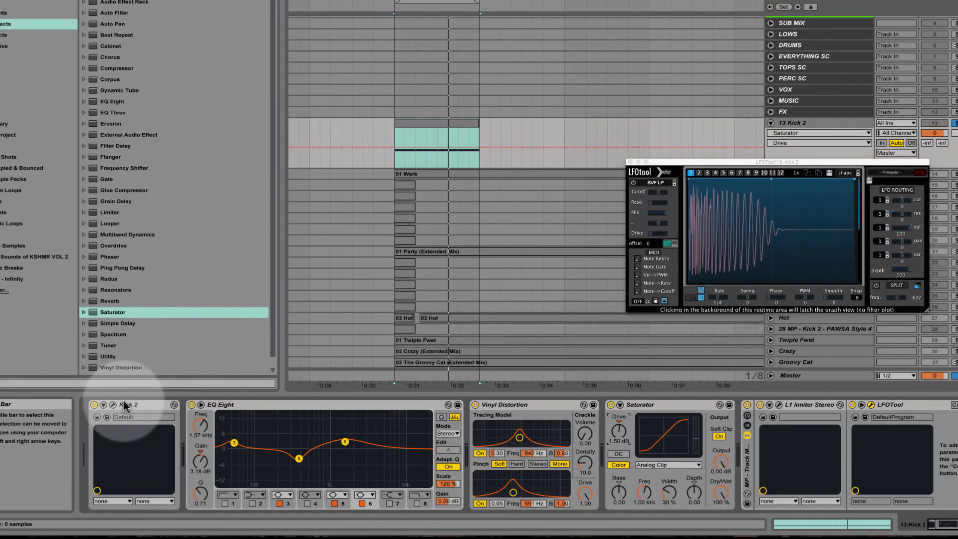
Open Kick 2 beside LFOTool, show its amp envelope and adjust the envelope's tail.
click(113, 405)
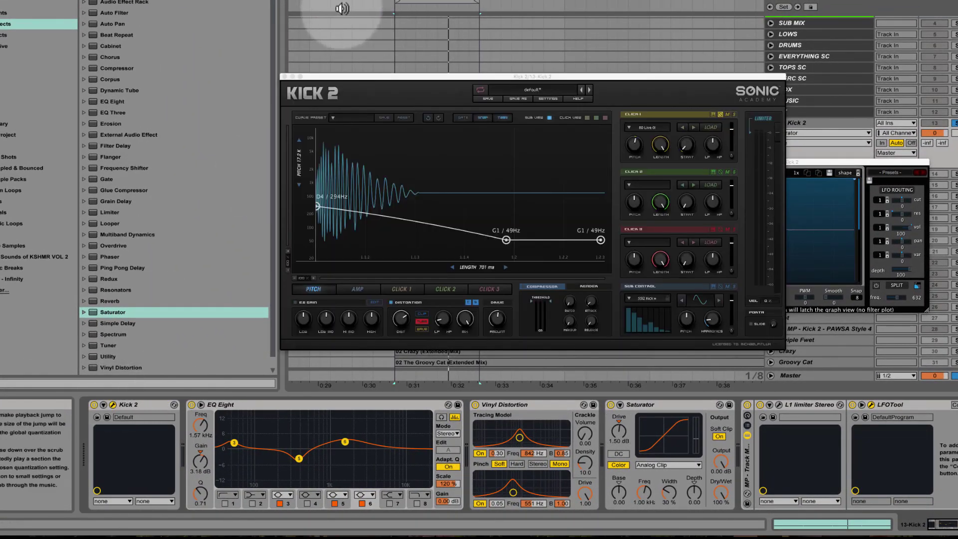
drag(460, 76, 214, 79)
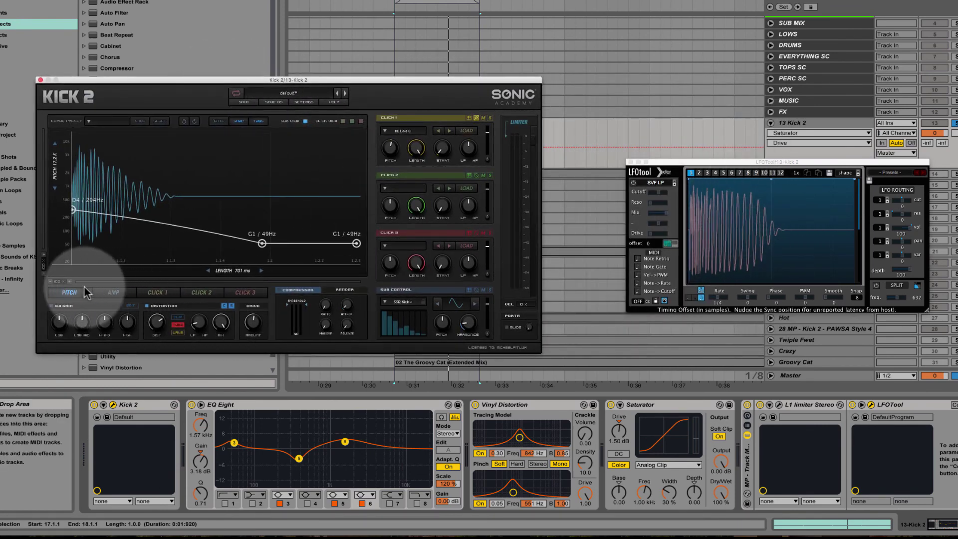
click(109, 293)
drag(280, 235, 328, 265)
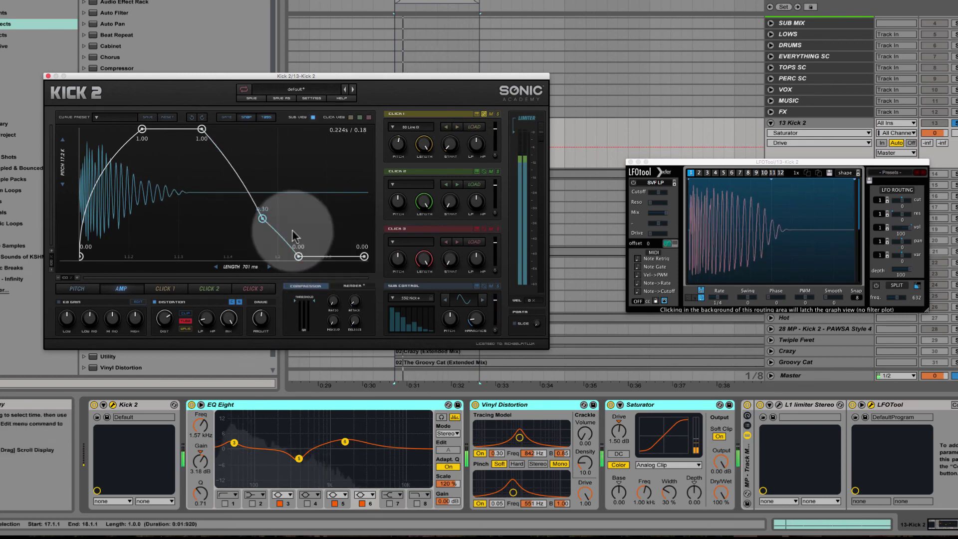
Lower the amp envelope's decay point to 0.11, add a dip at 0.61 between its peaks, and place LFOTool closer to Kick 2.
drag(263, 219, 267, 238)
double_click(183, 129)
drag(184, 129, 181, 177)
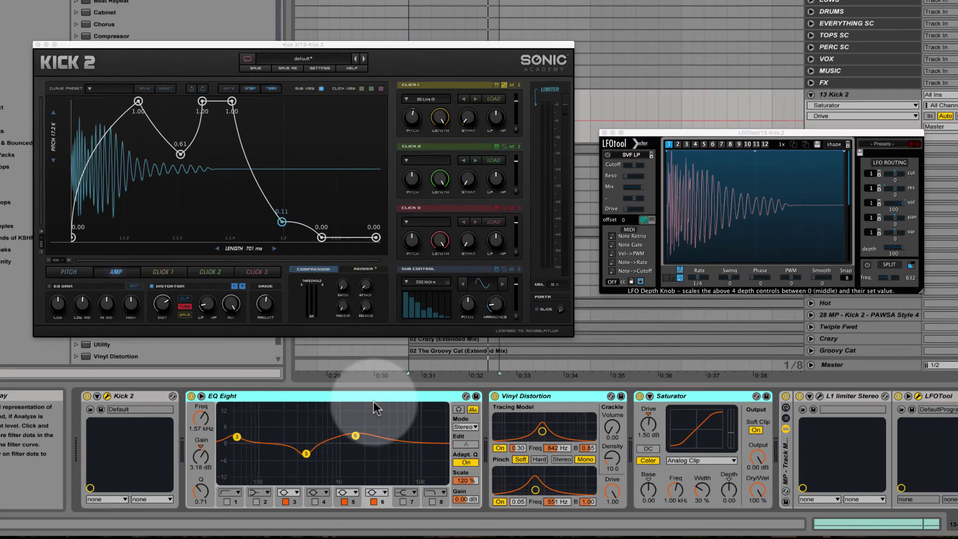
key(space)
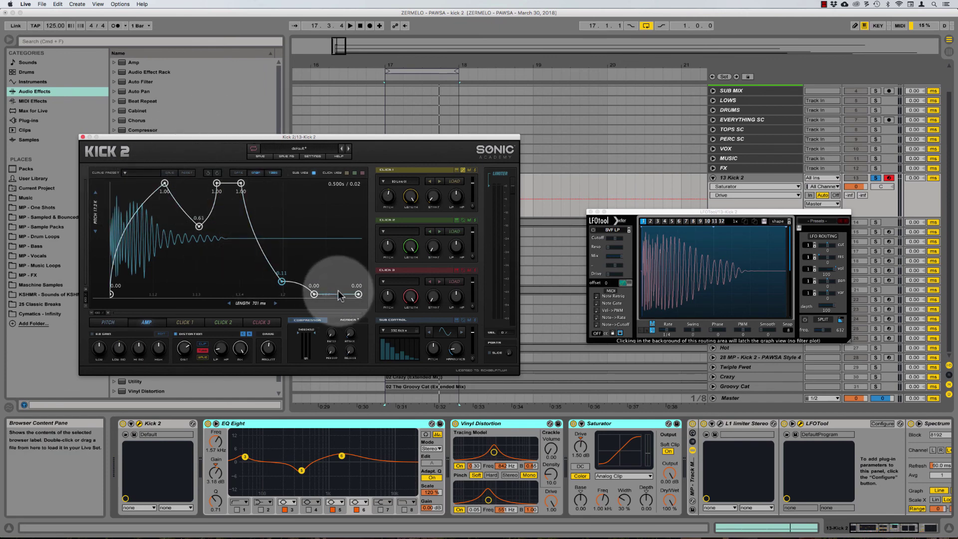
drag(687, 214, 631, 199)
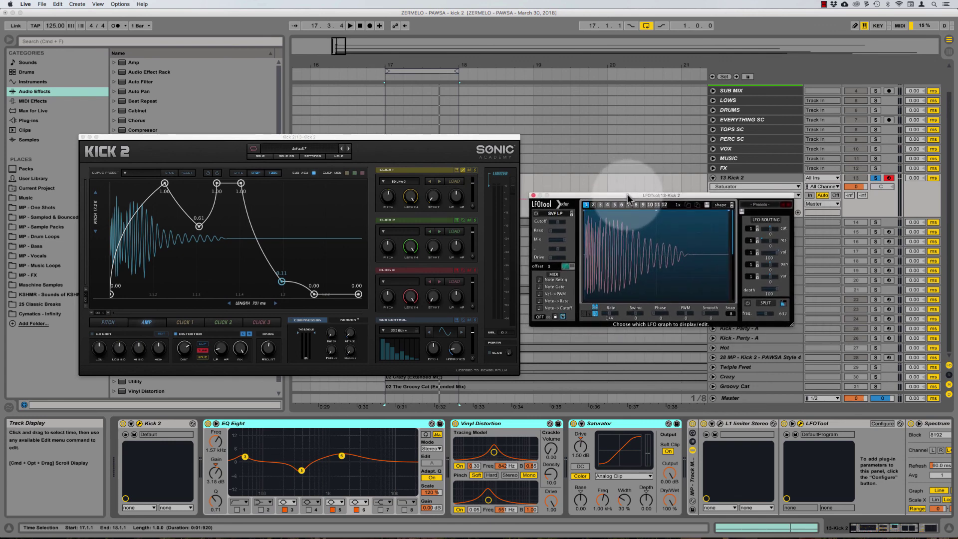